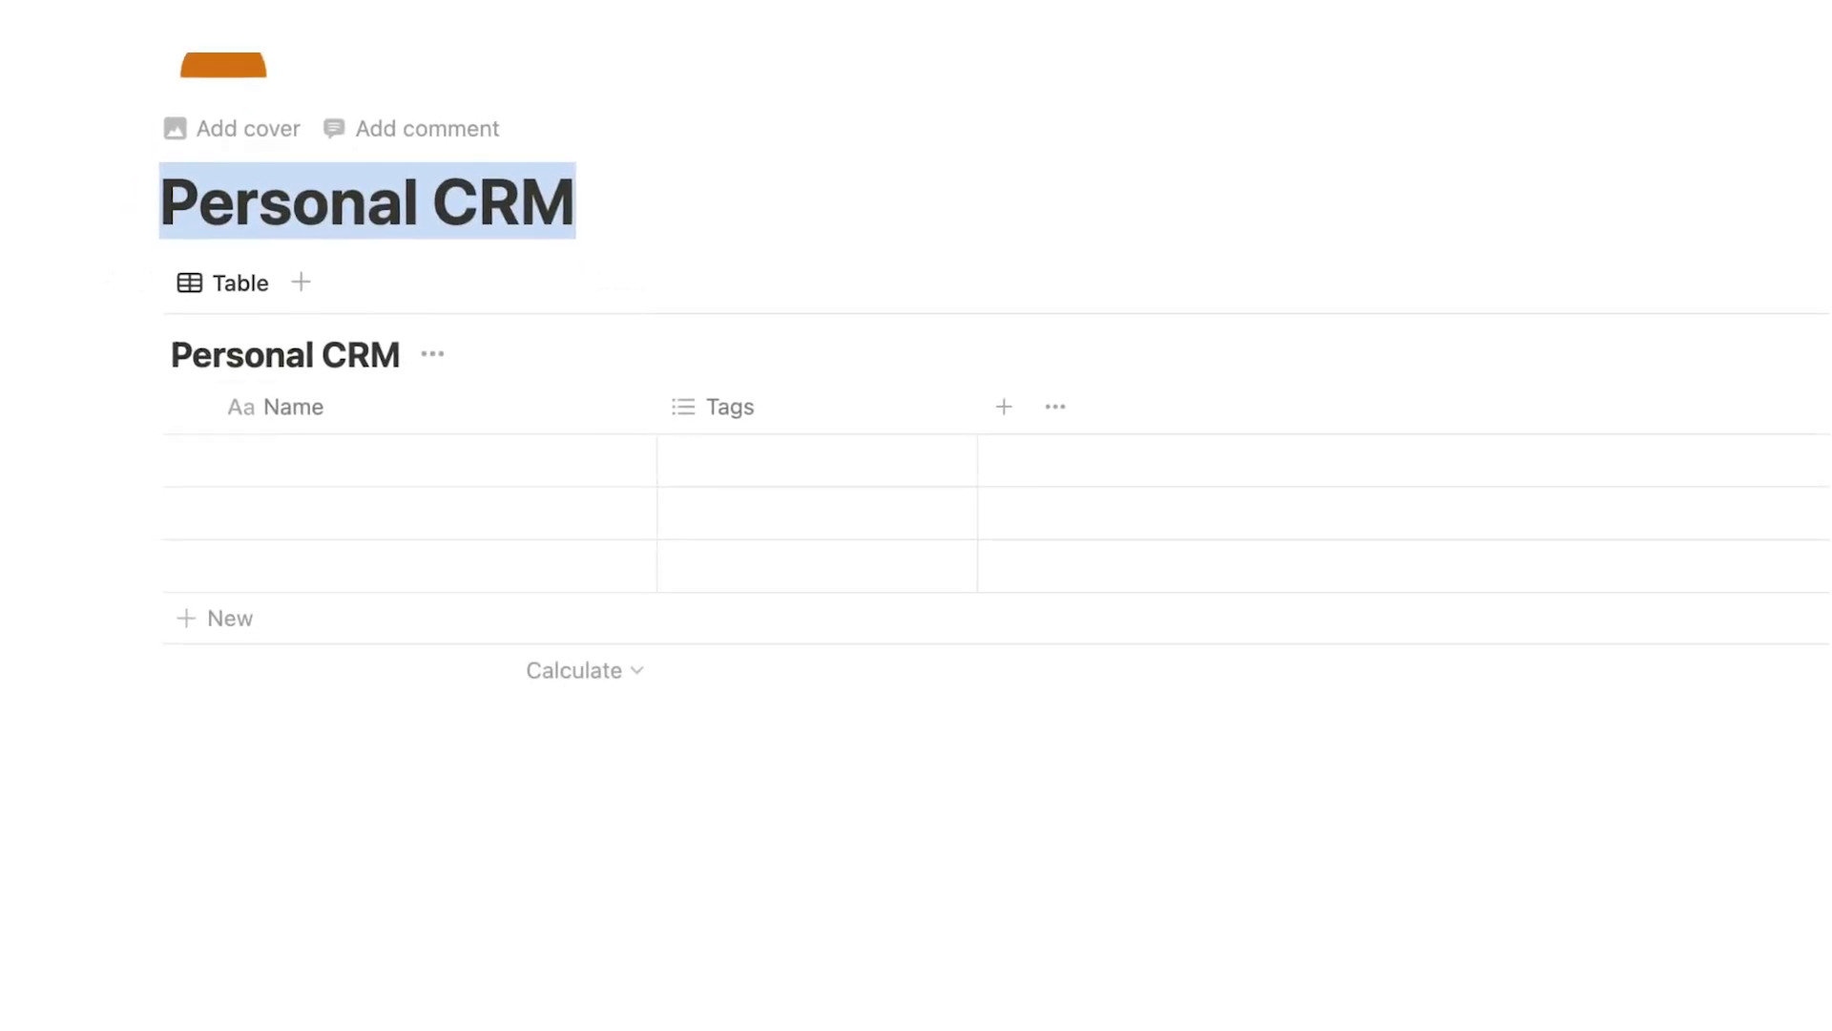
Delete the Tags column from the table.
left_click(642, 741)
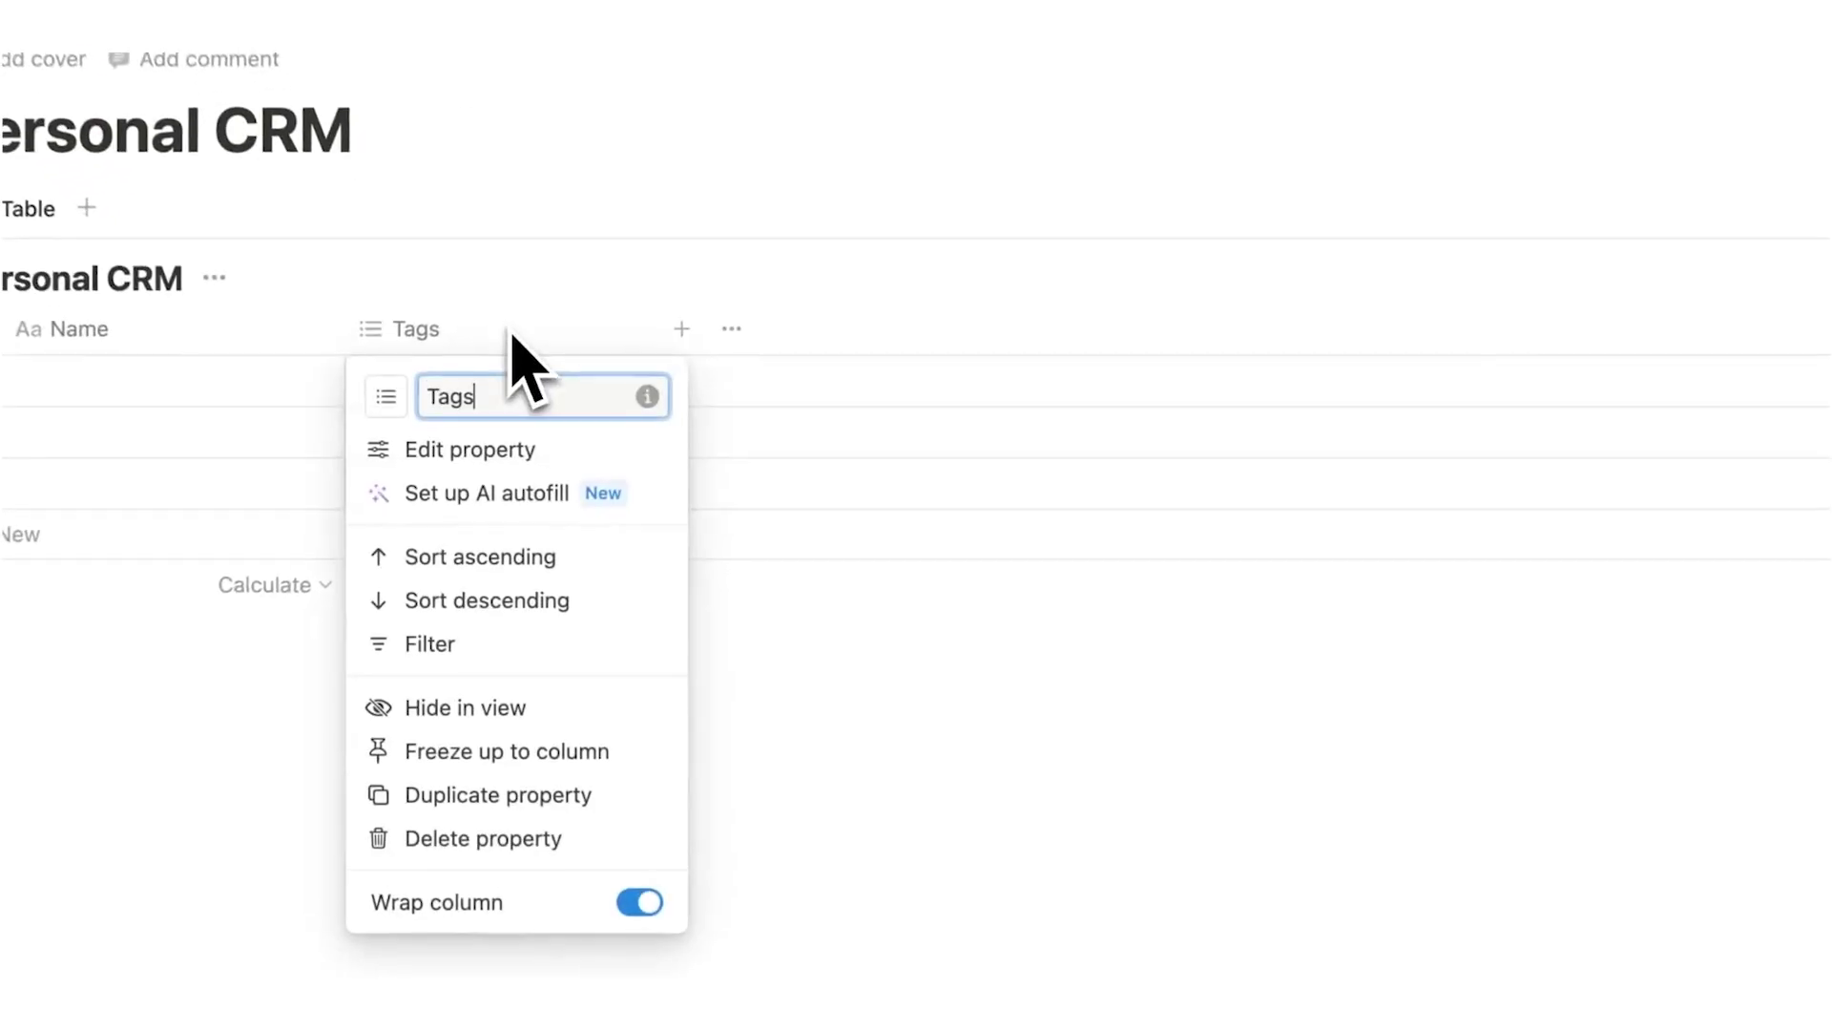
left_click(520, 837)
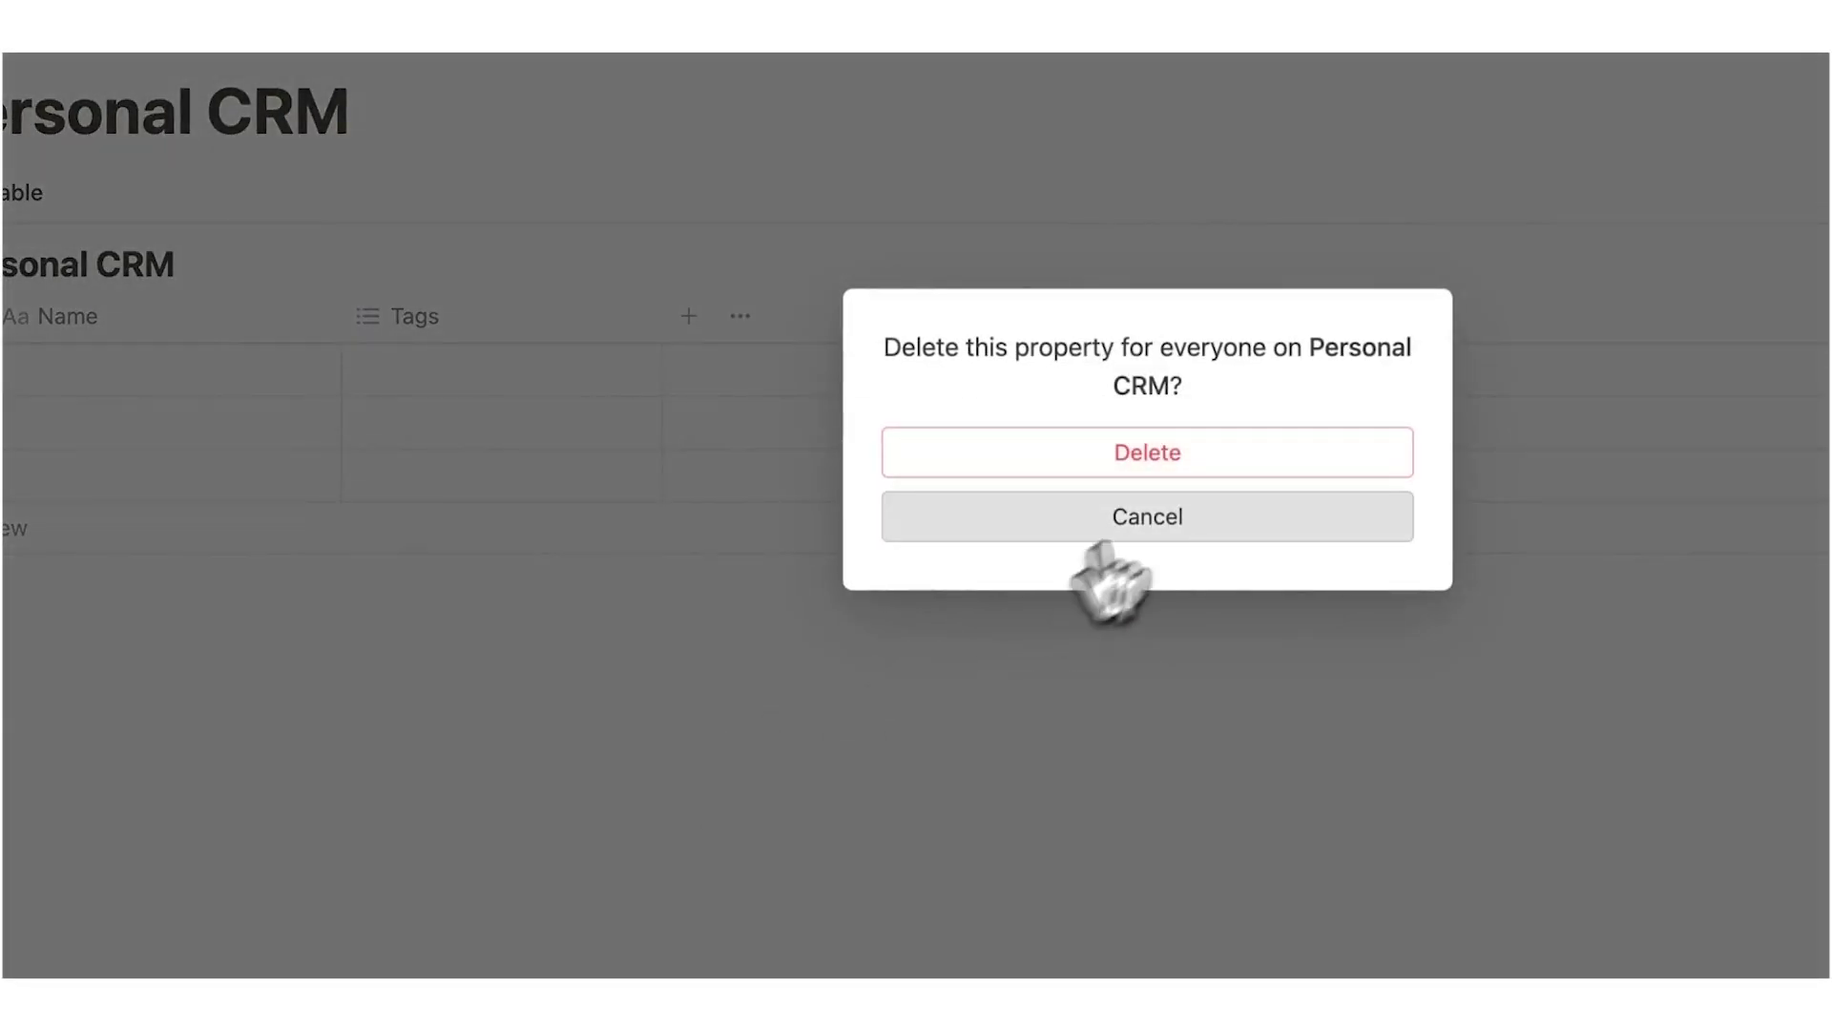
left_click(1175, 460)
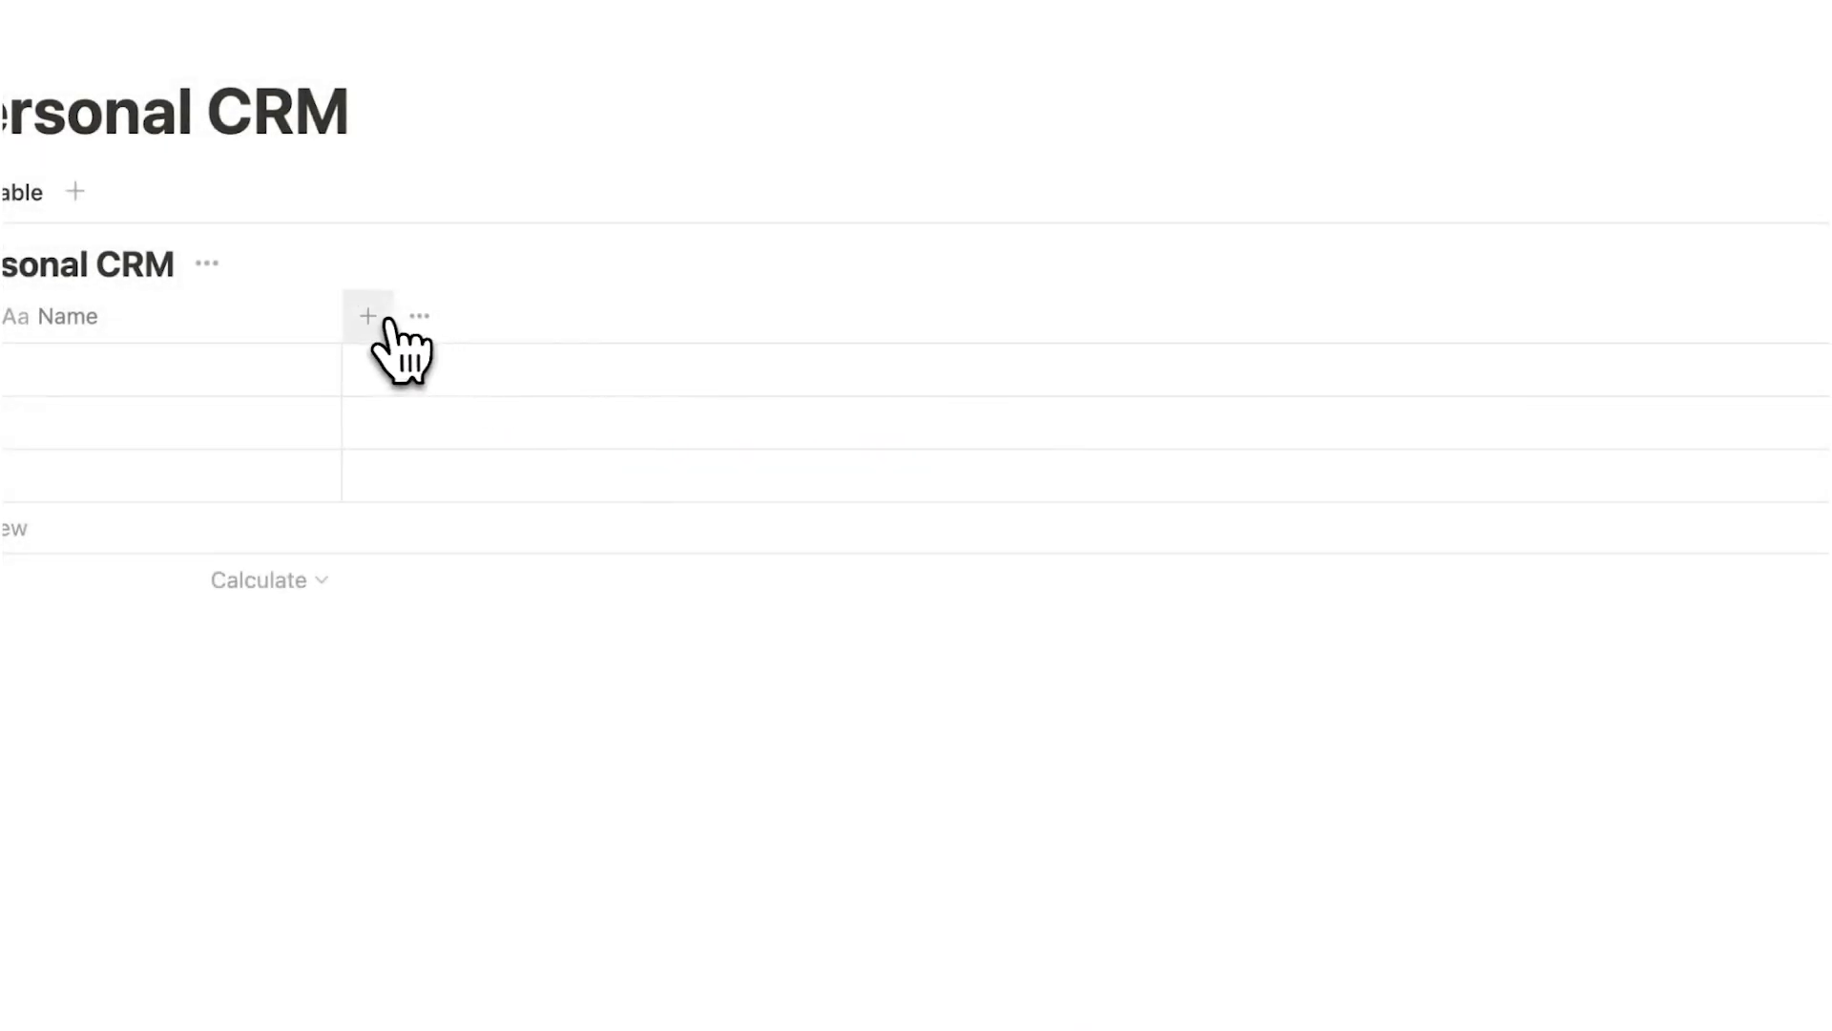
Add a Relationship select column and set the first two rows to Company 1 and Company 2.
left_click(367, 316)
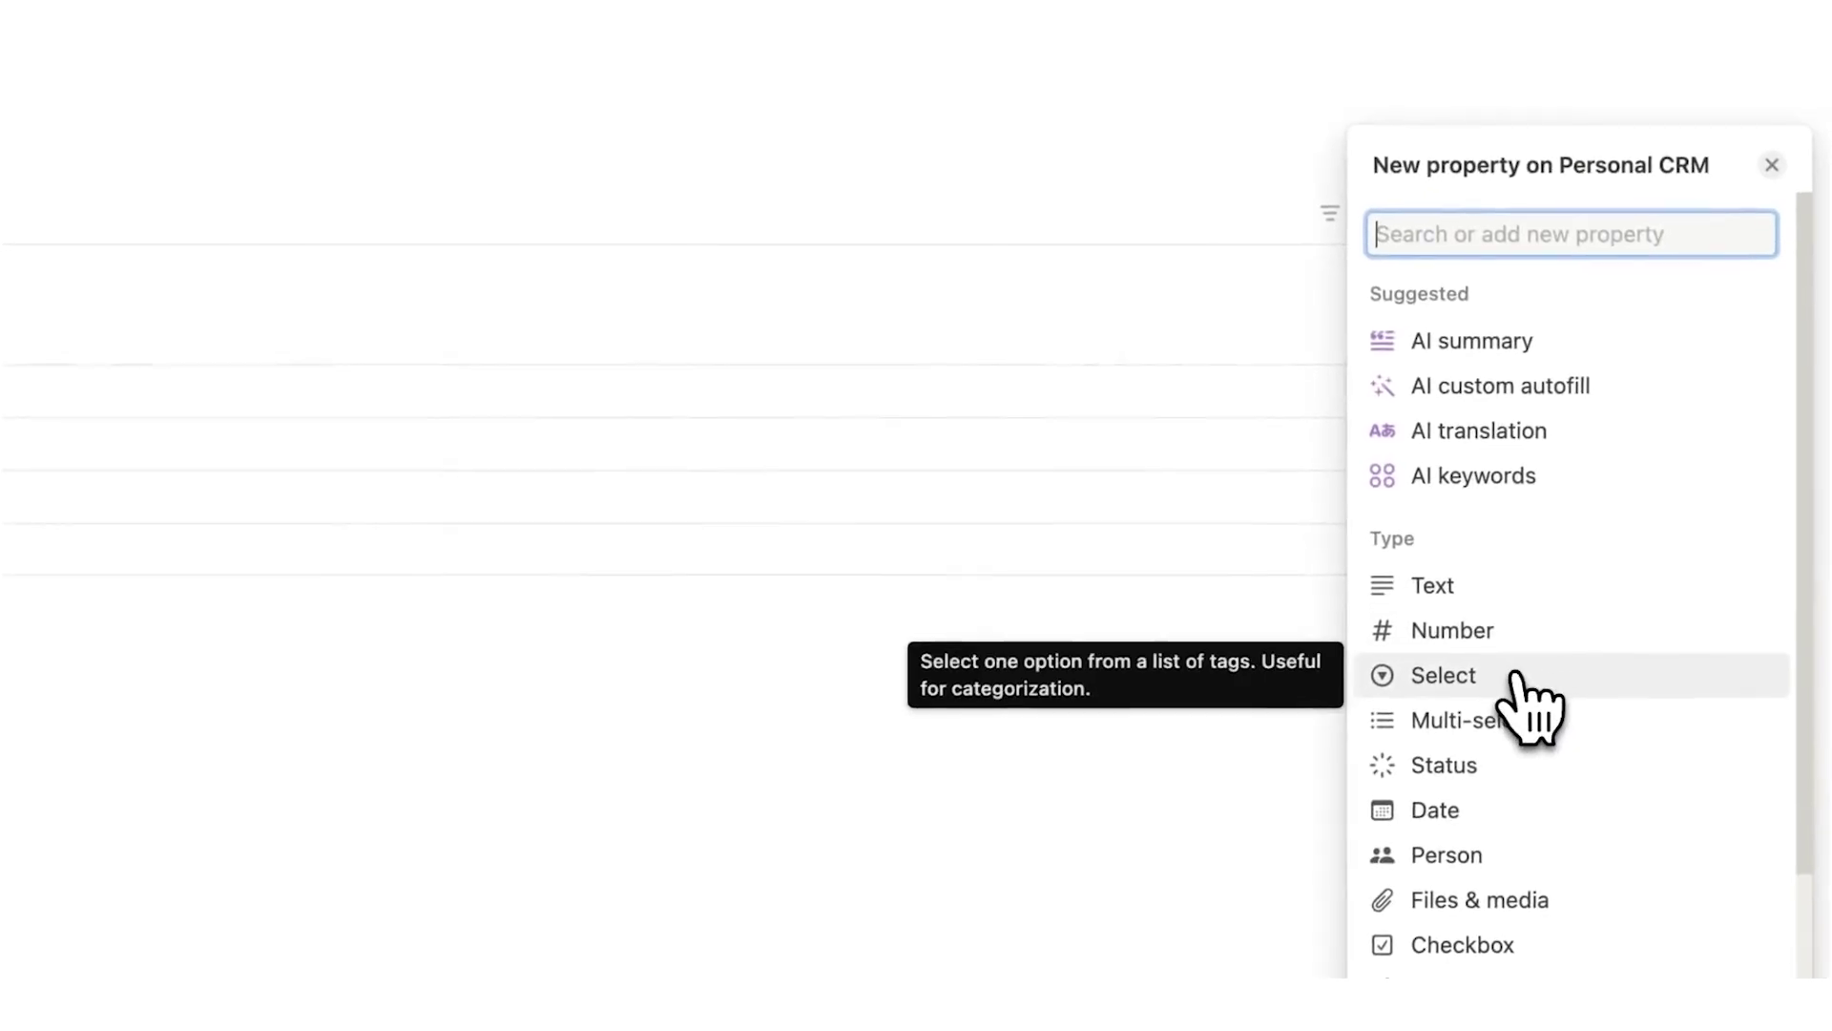
left_click(1513, 674)
type("Relationshi")
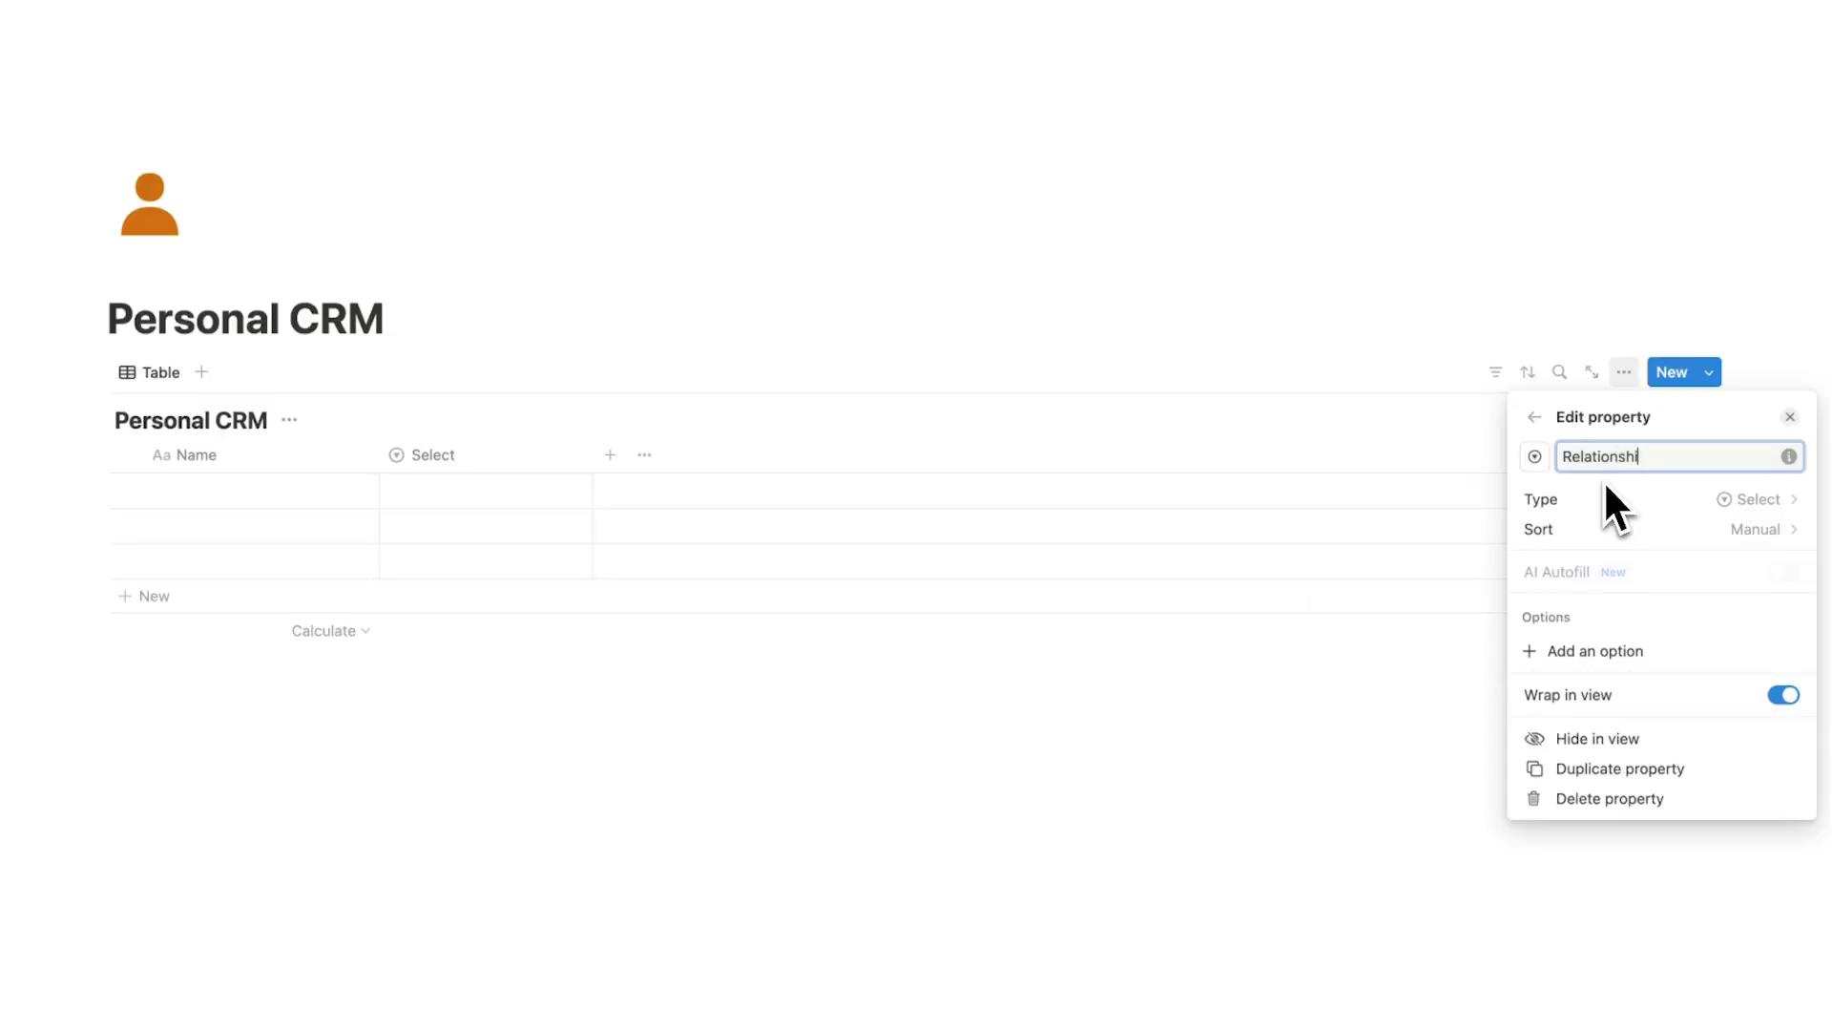
type("p")
key("Return")
left_click(652, 530)
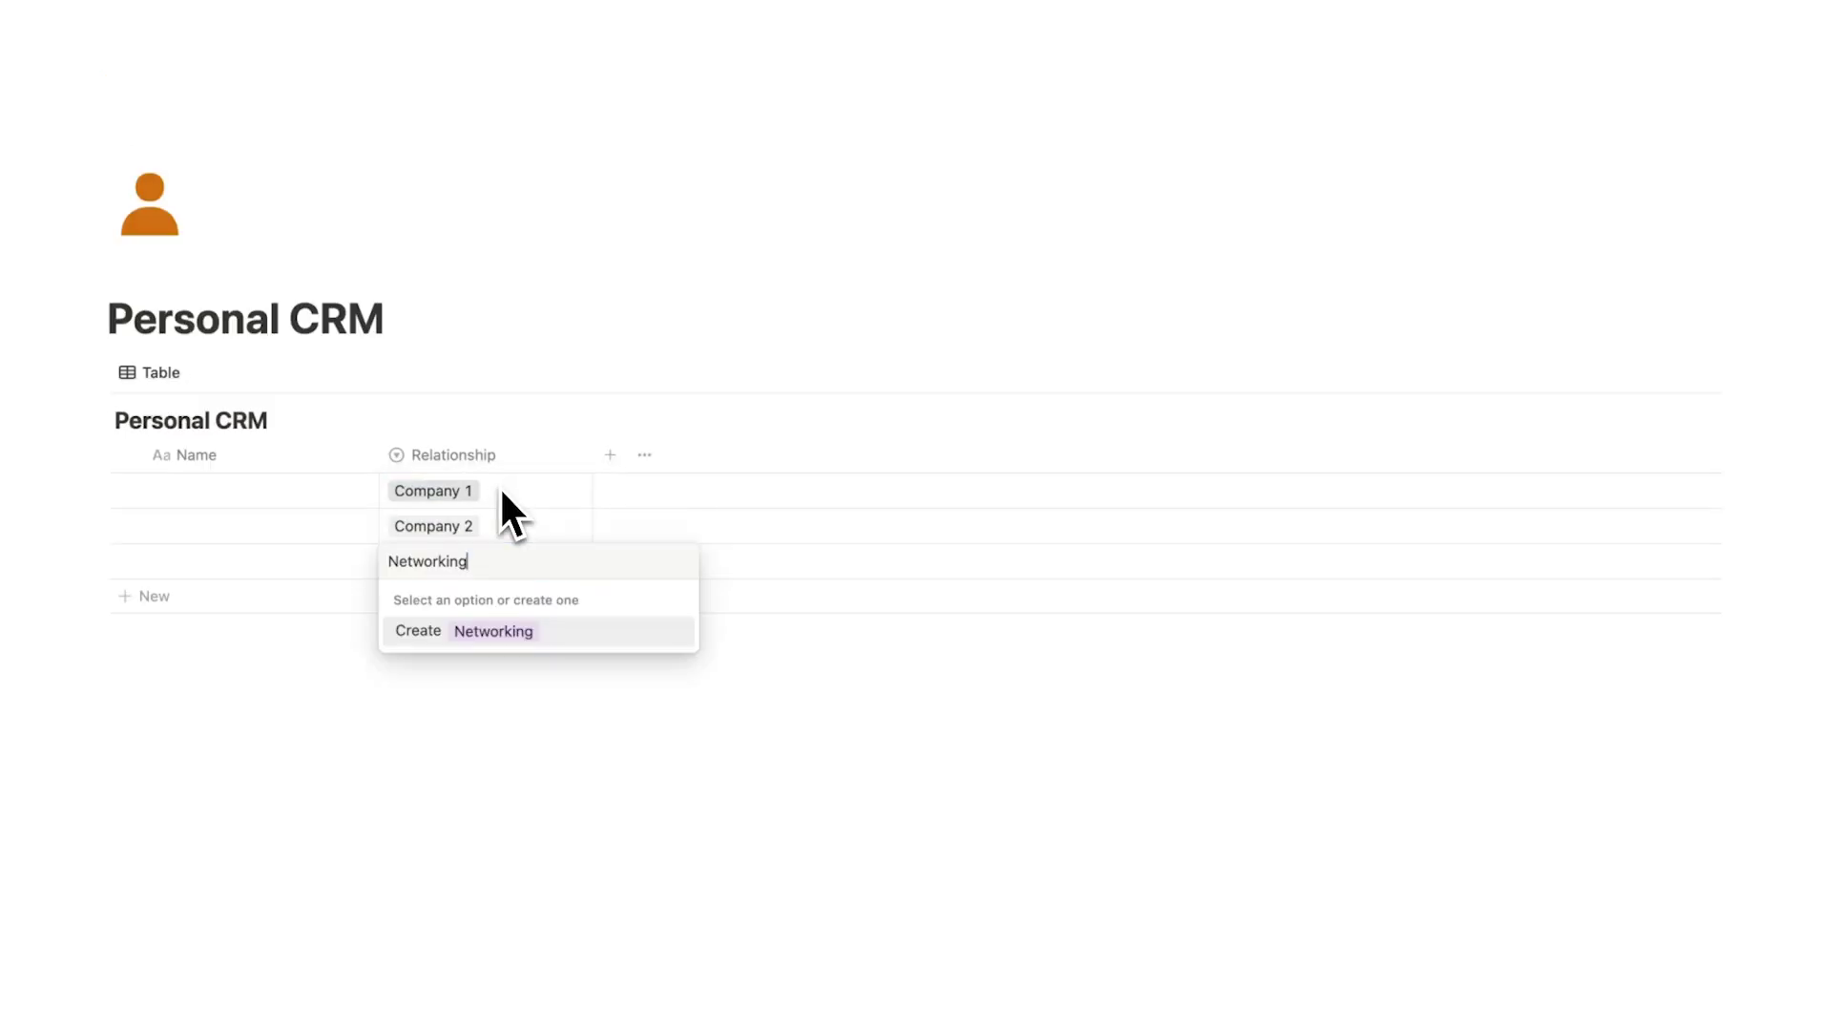
key("Return")
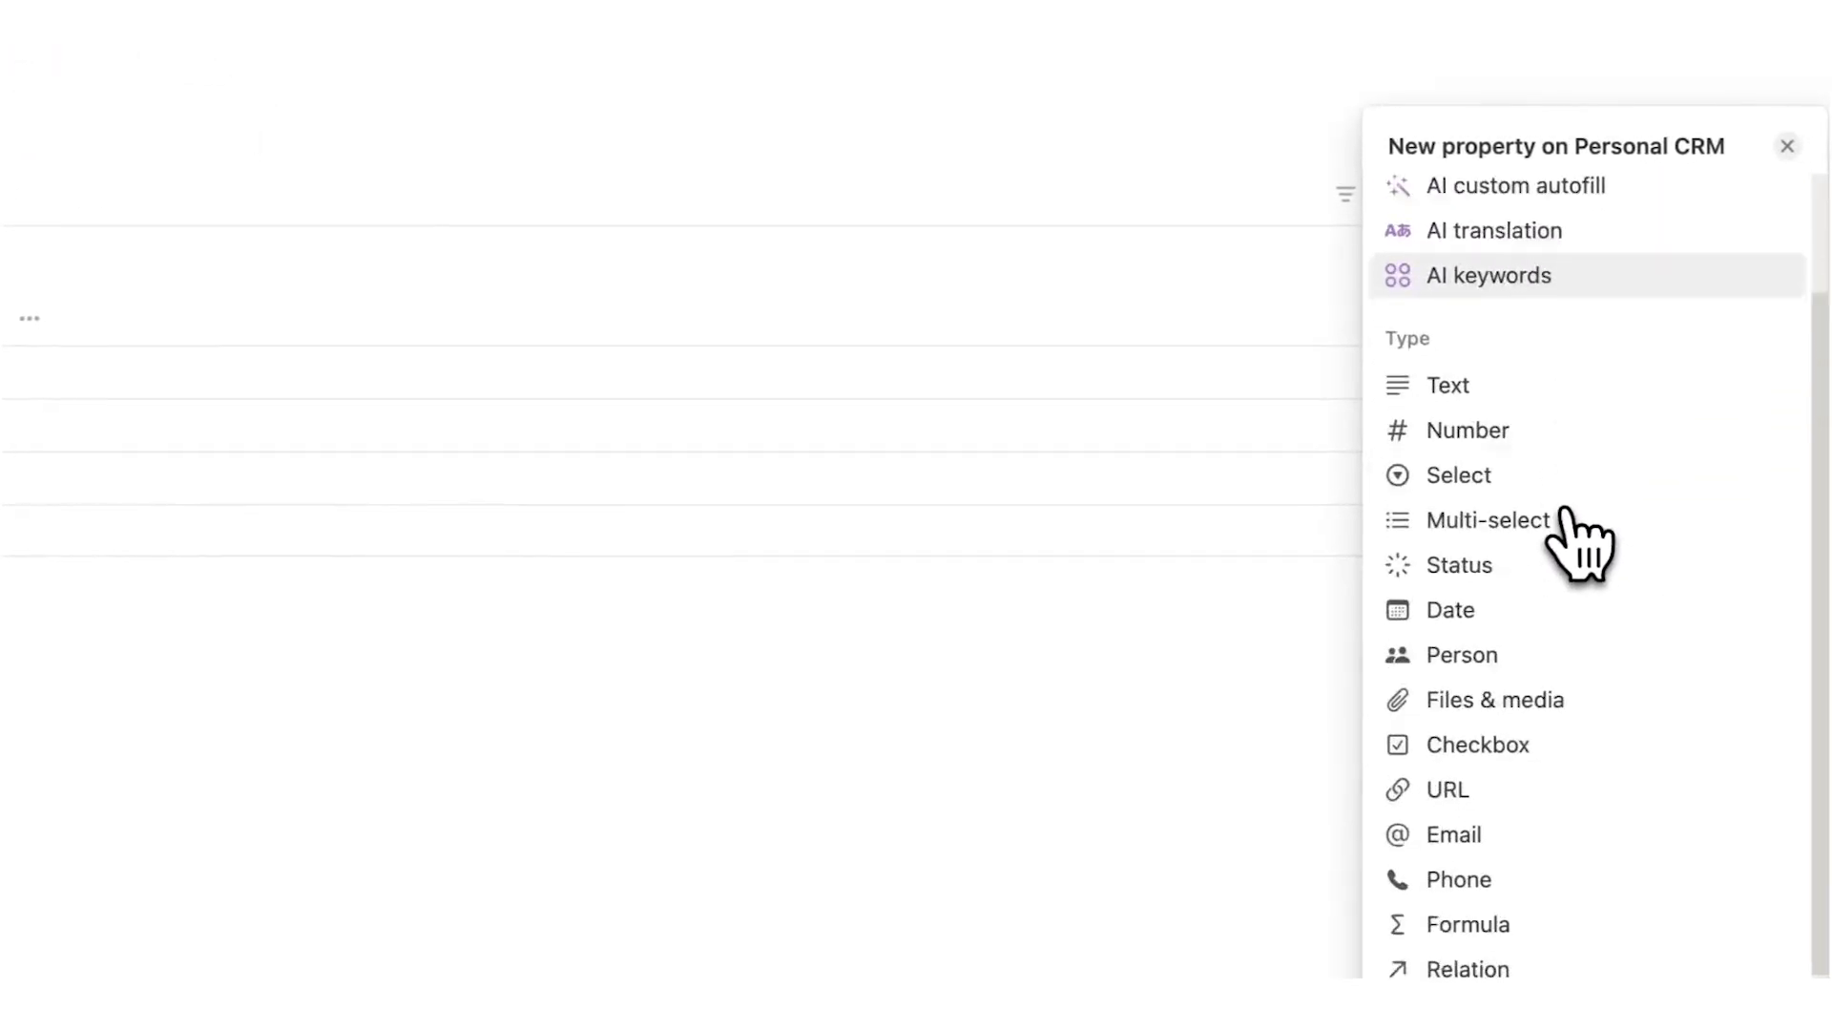
Add an Email column and a Phone column to the table.
left_click(1503, 668)
left_click(1493, 714)
left_click(292, 319)
scroll(1670, 668, "down", 2)
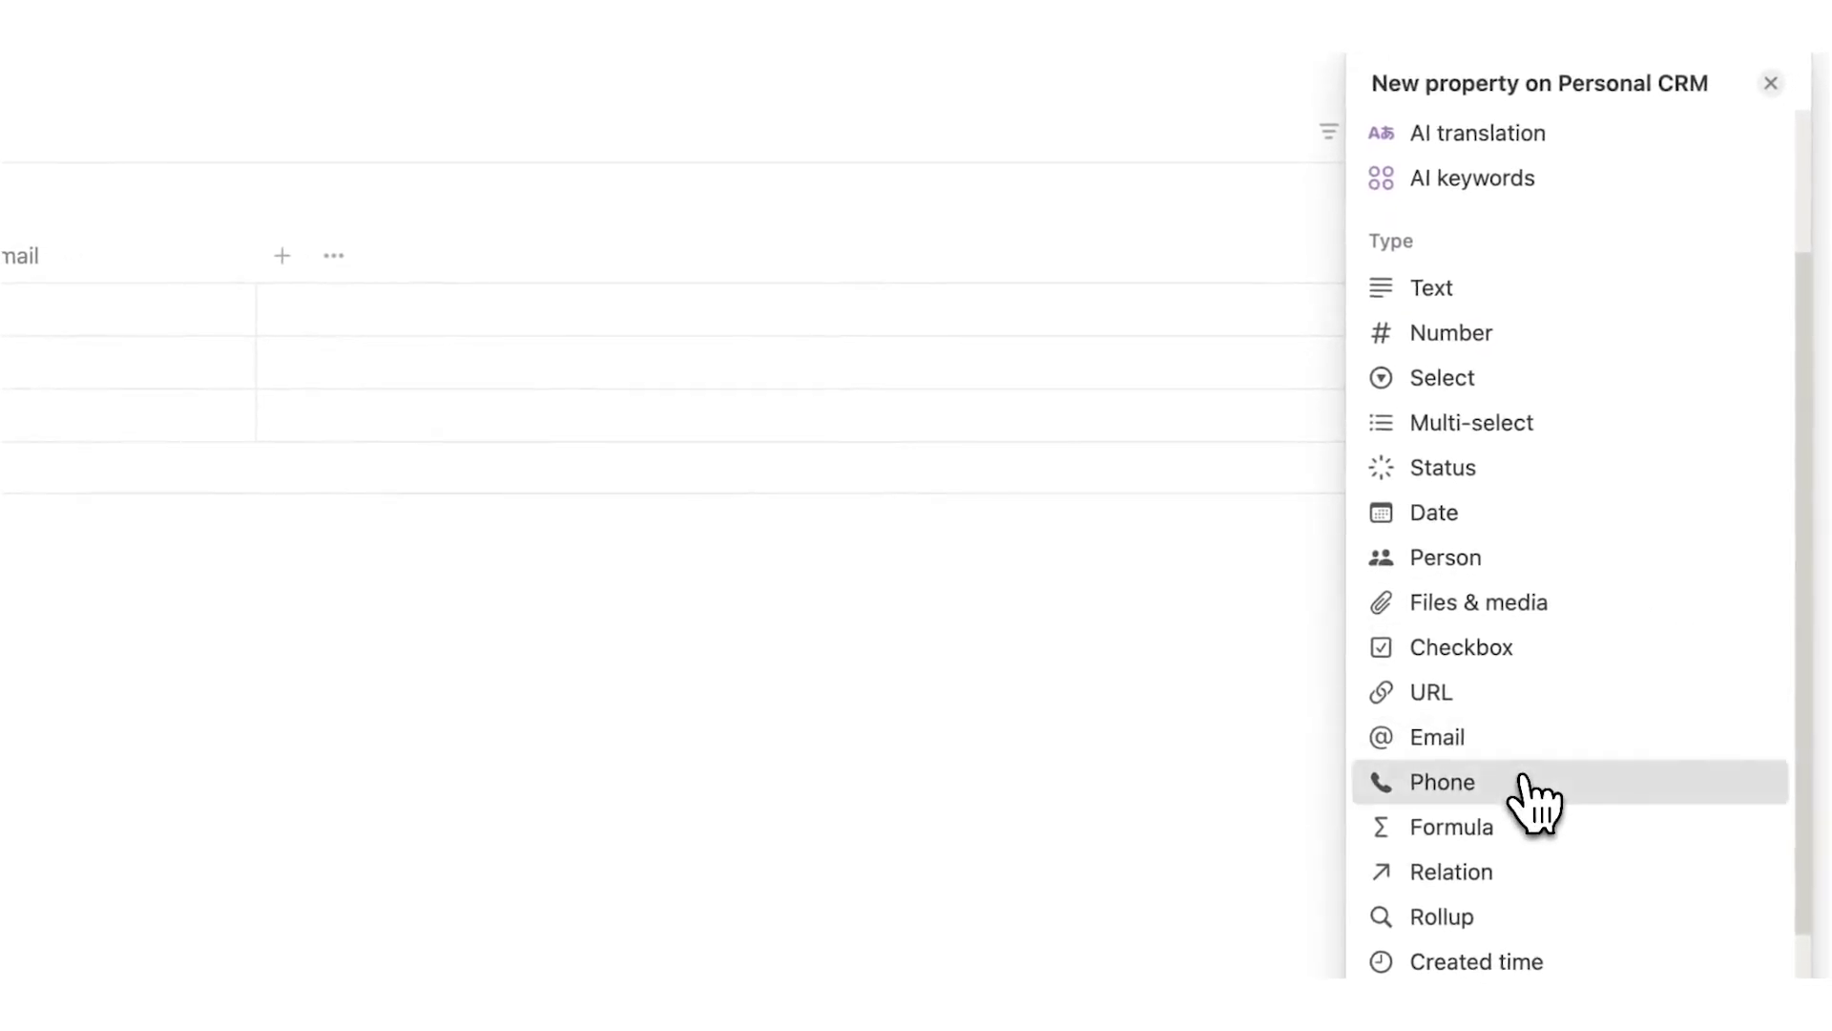
left_click(1556, 778)
left_click(1145, 782)
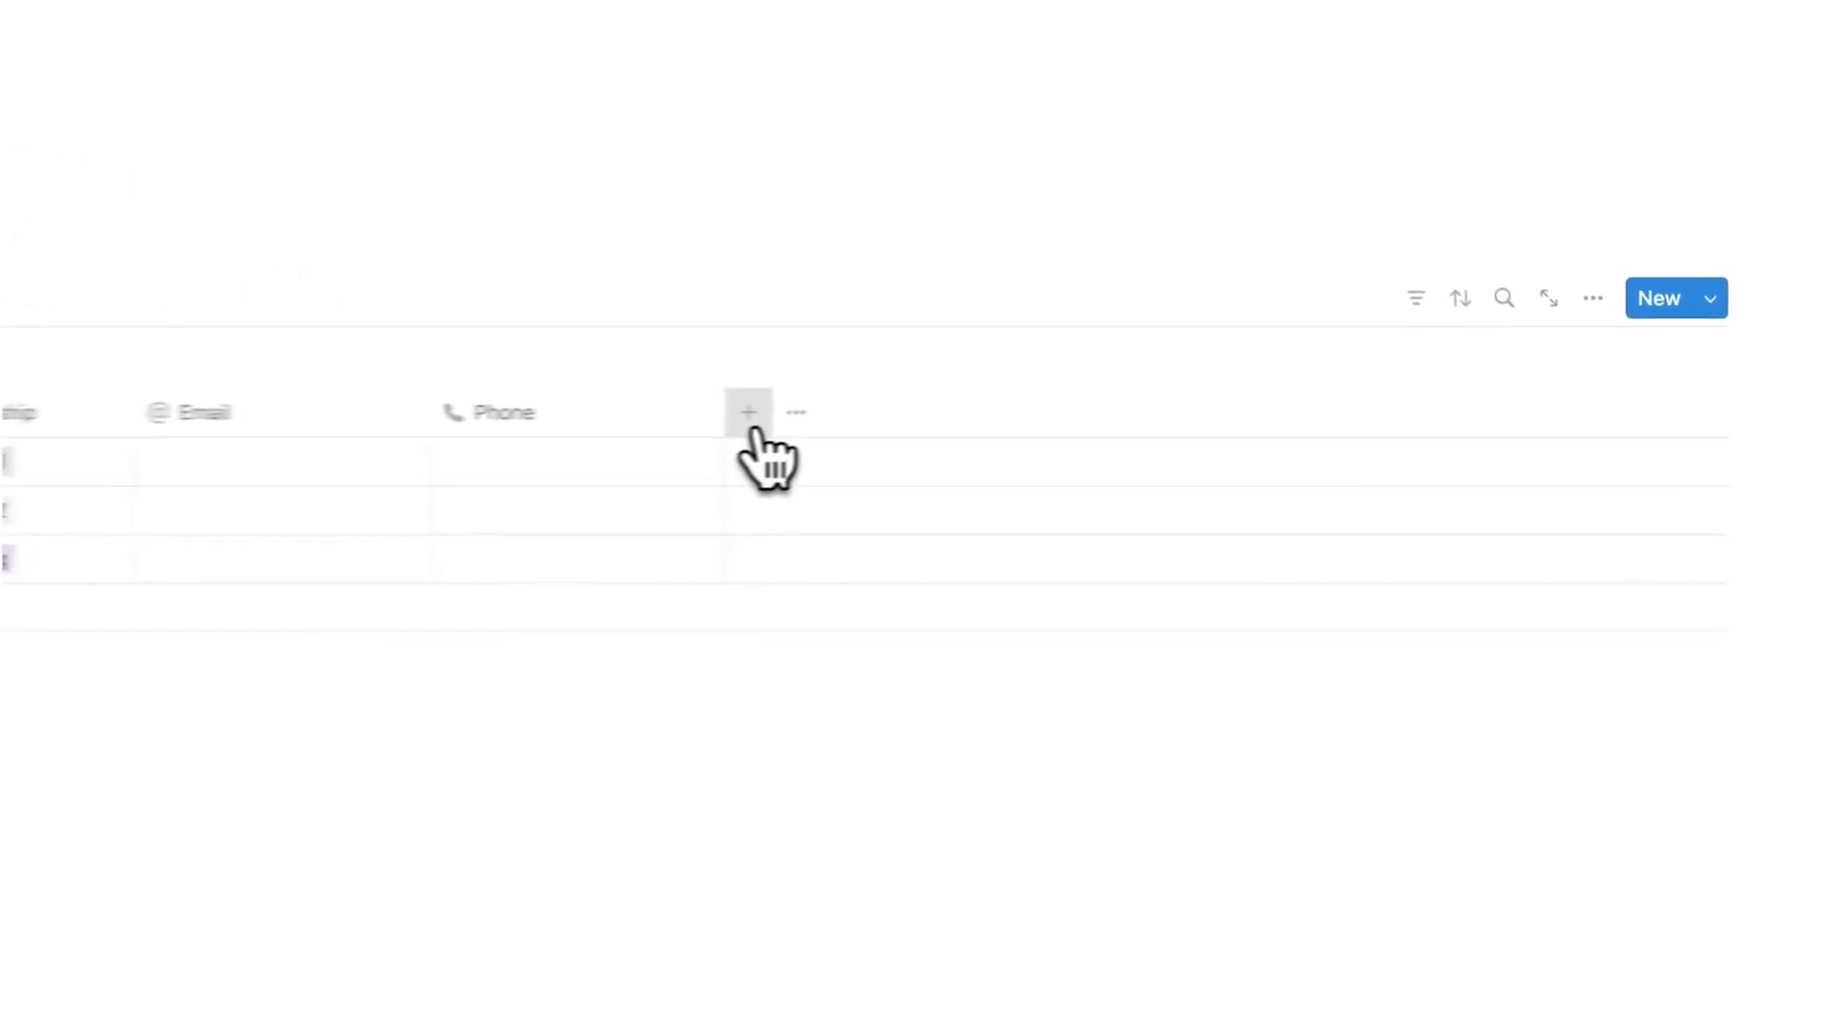
Add a multi-select column named Expertise.
left_click(1012, 456)
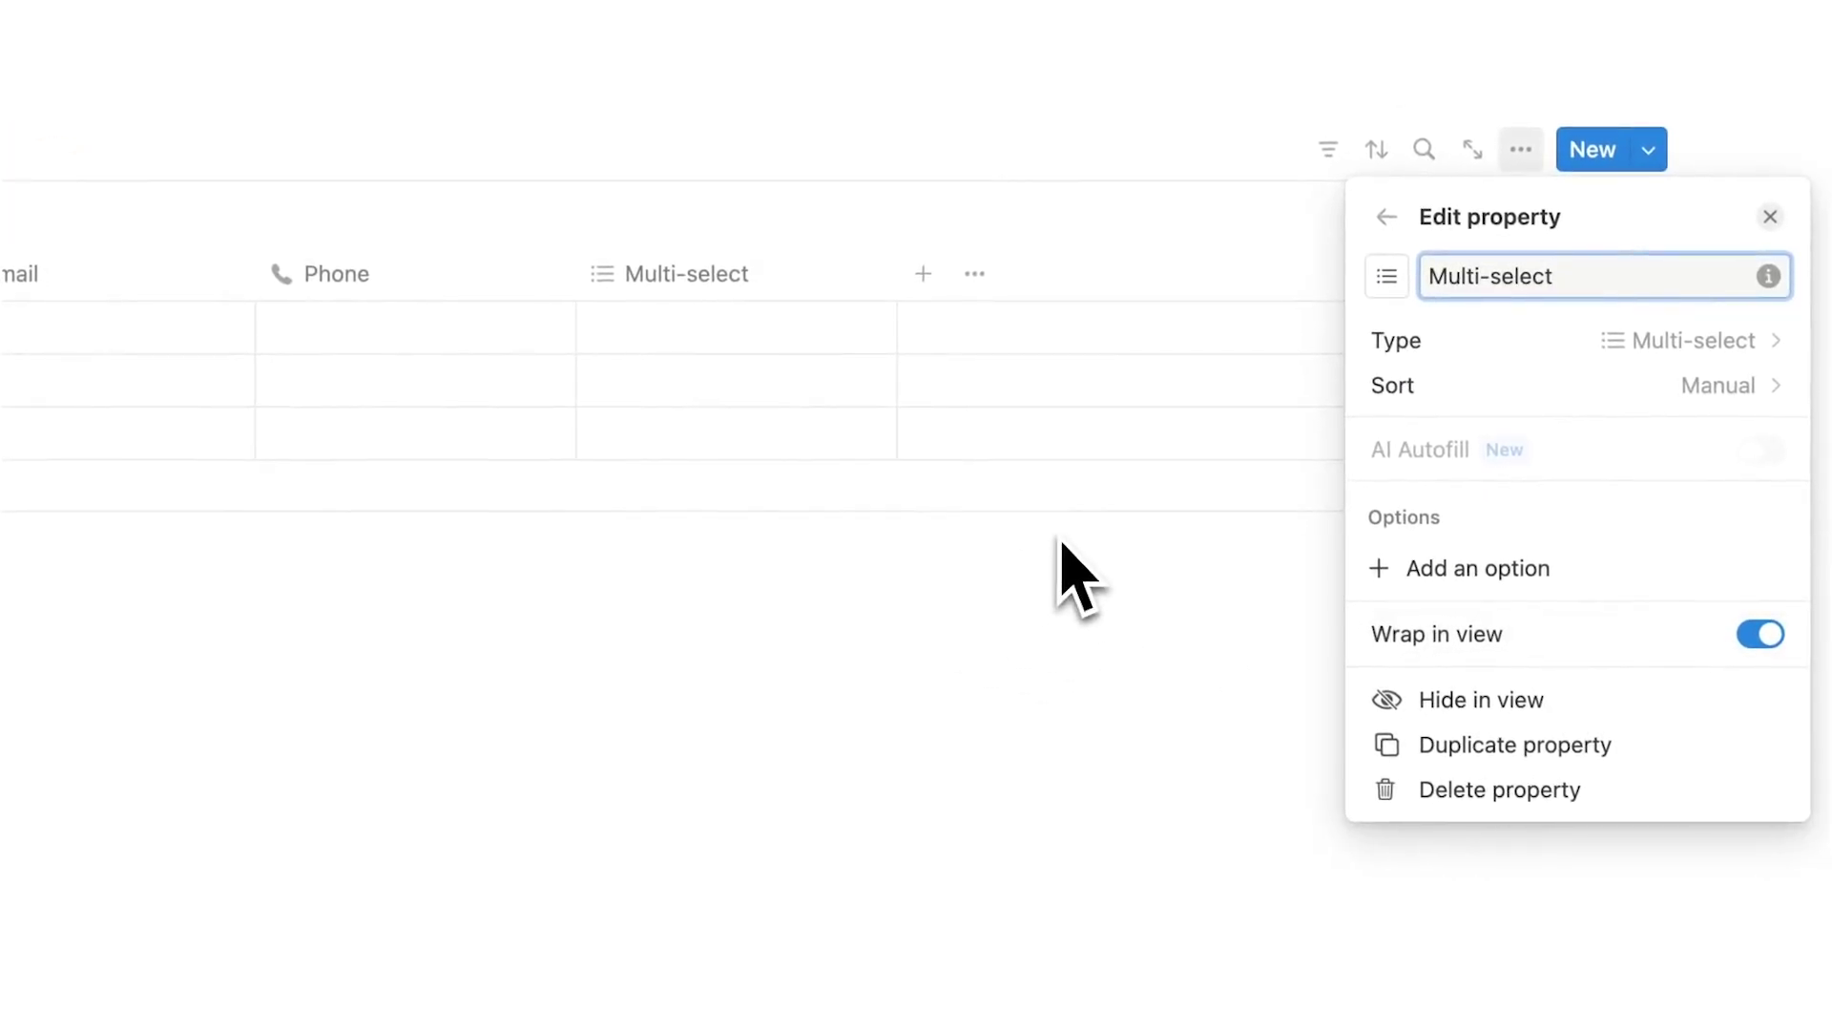
type("Expertise")
key("Return")
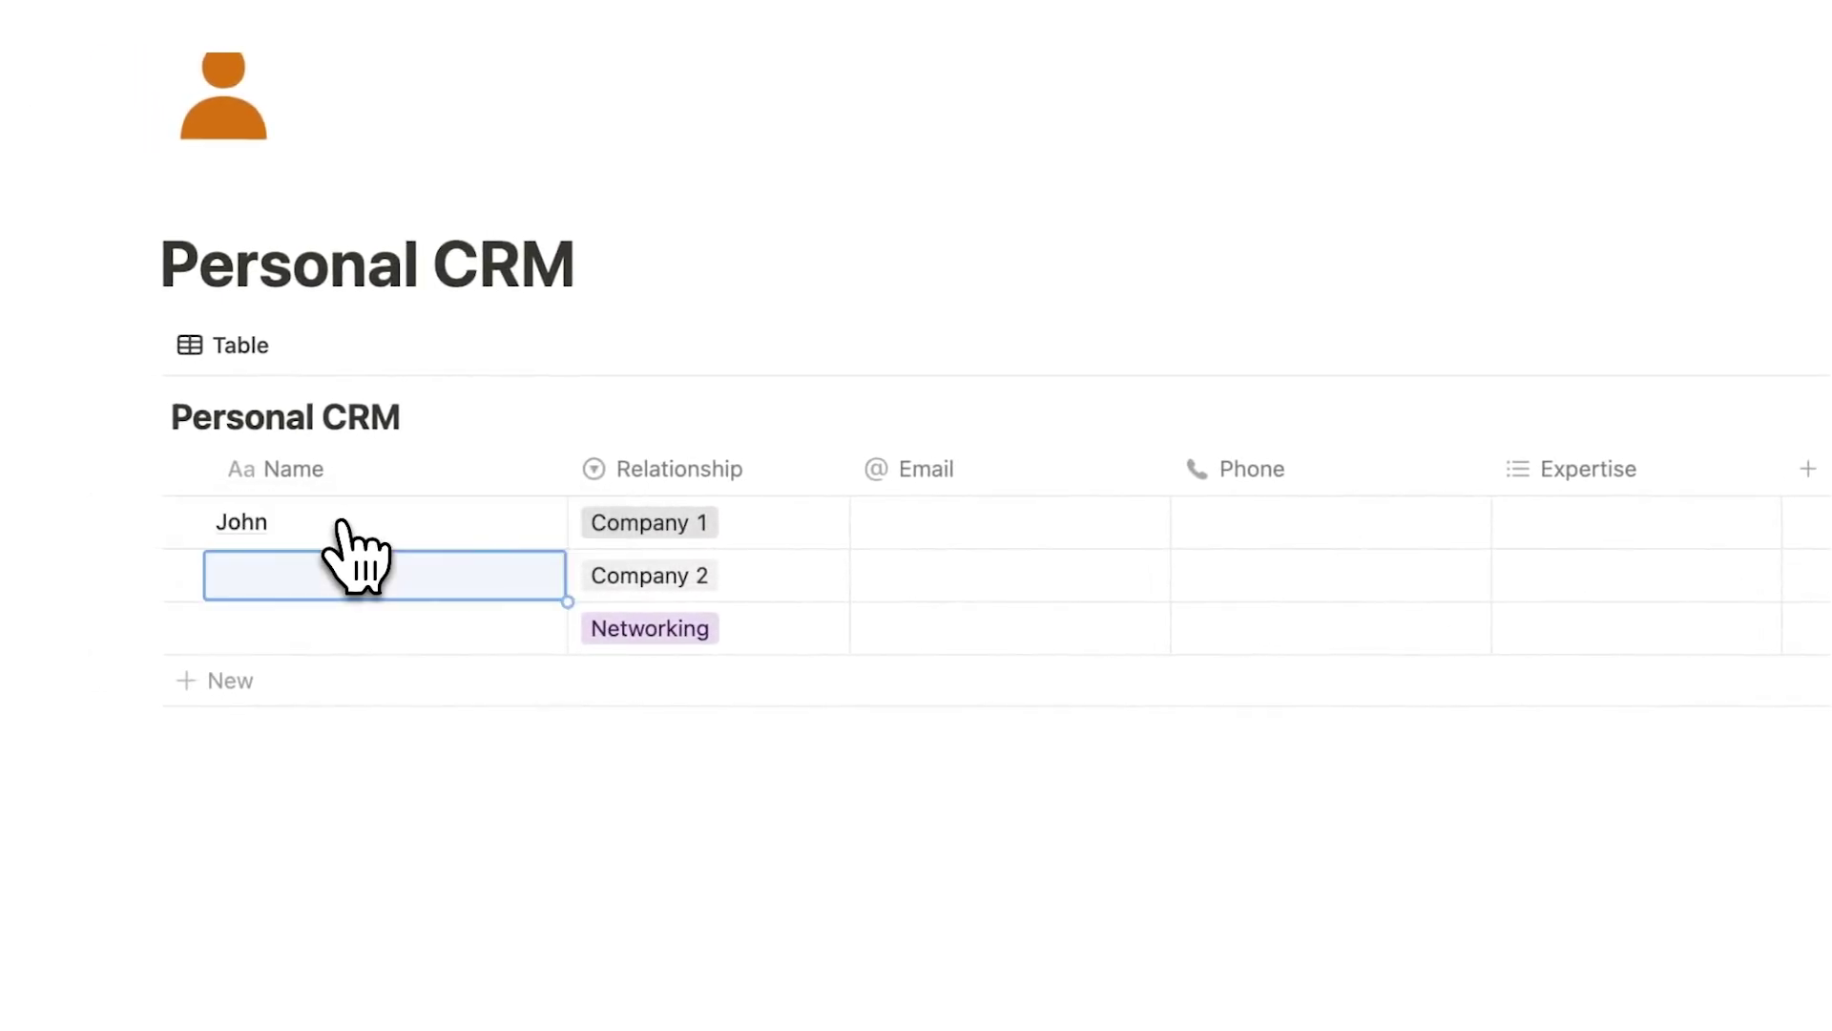
Enter the third contact's first name in its Name cell.
type("Jane")
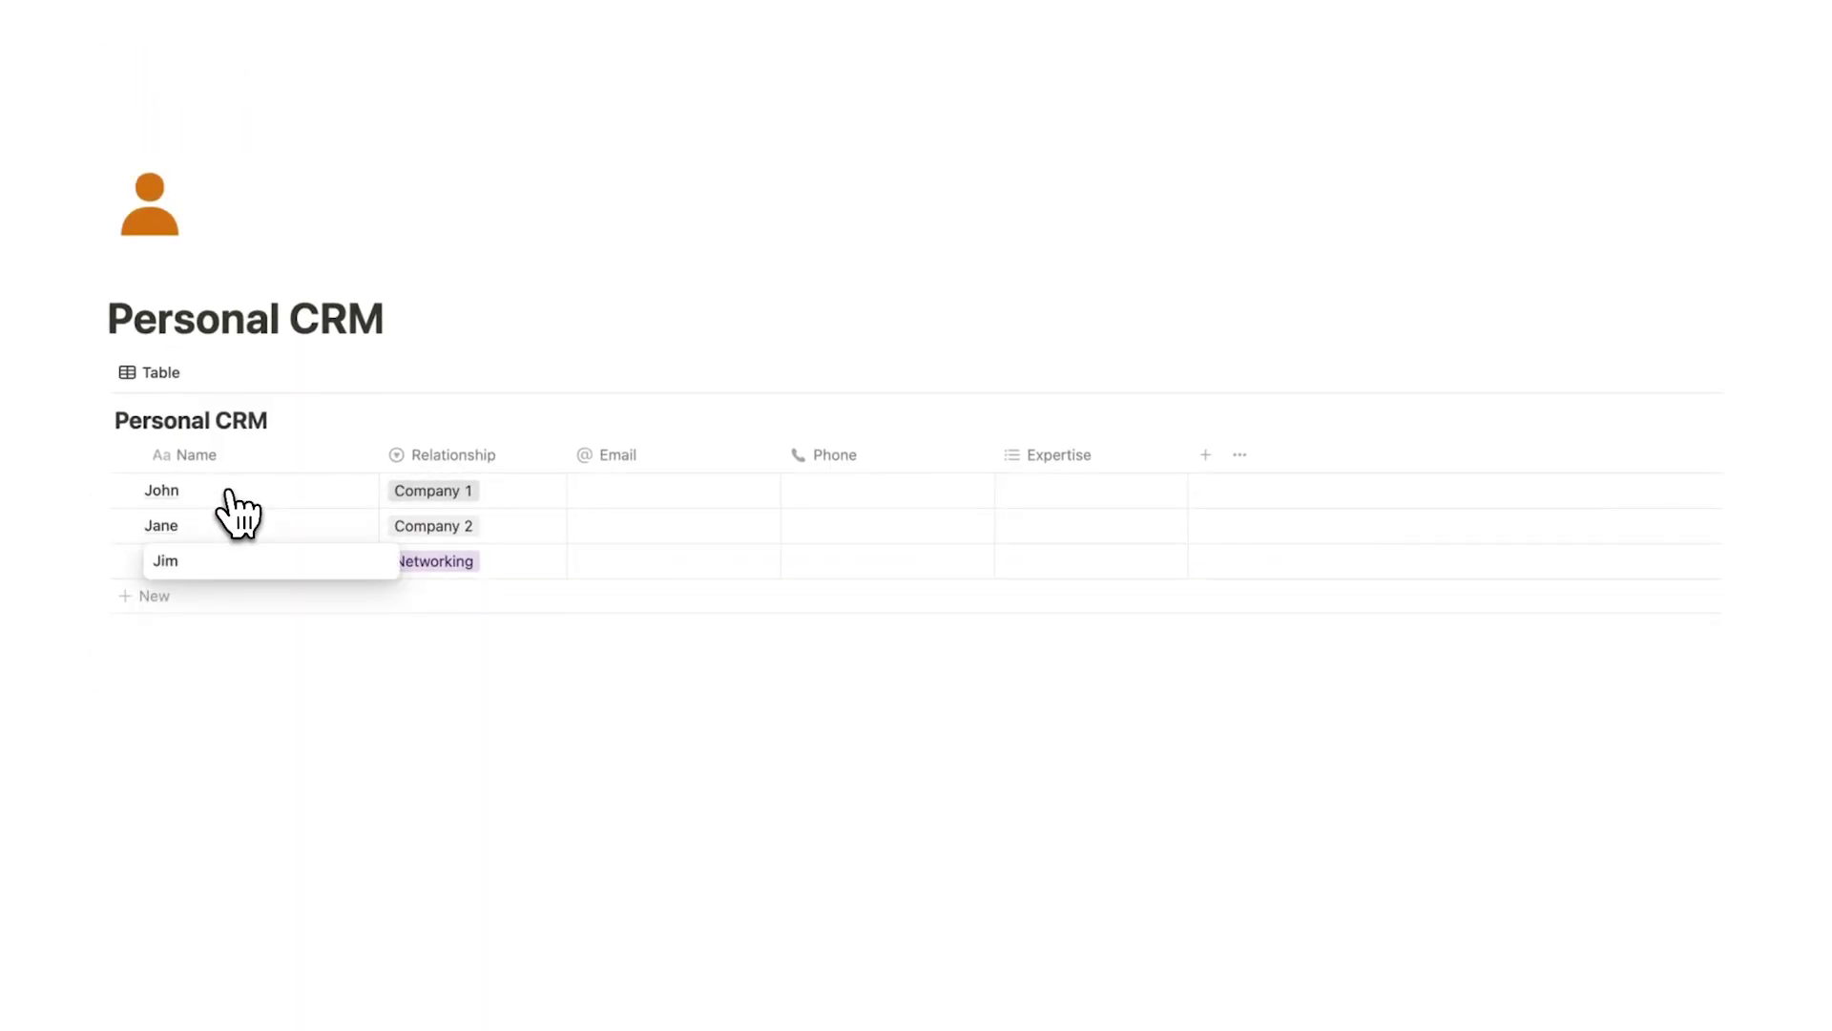
left_click(229, 491)
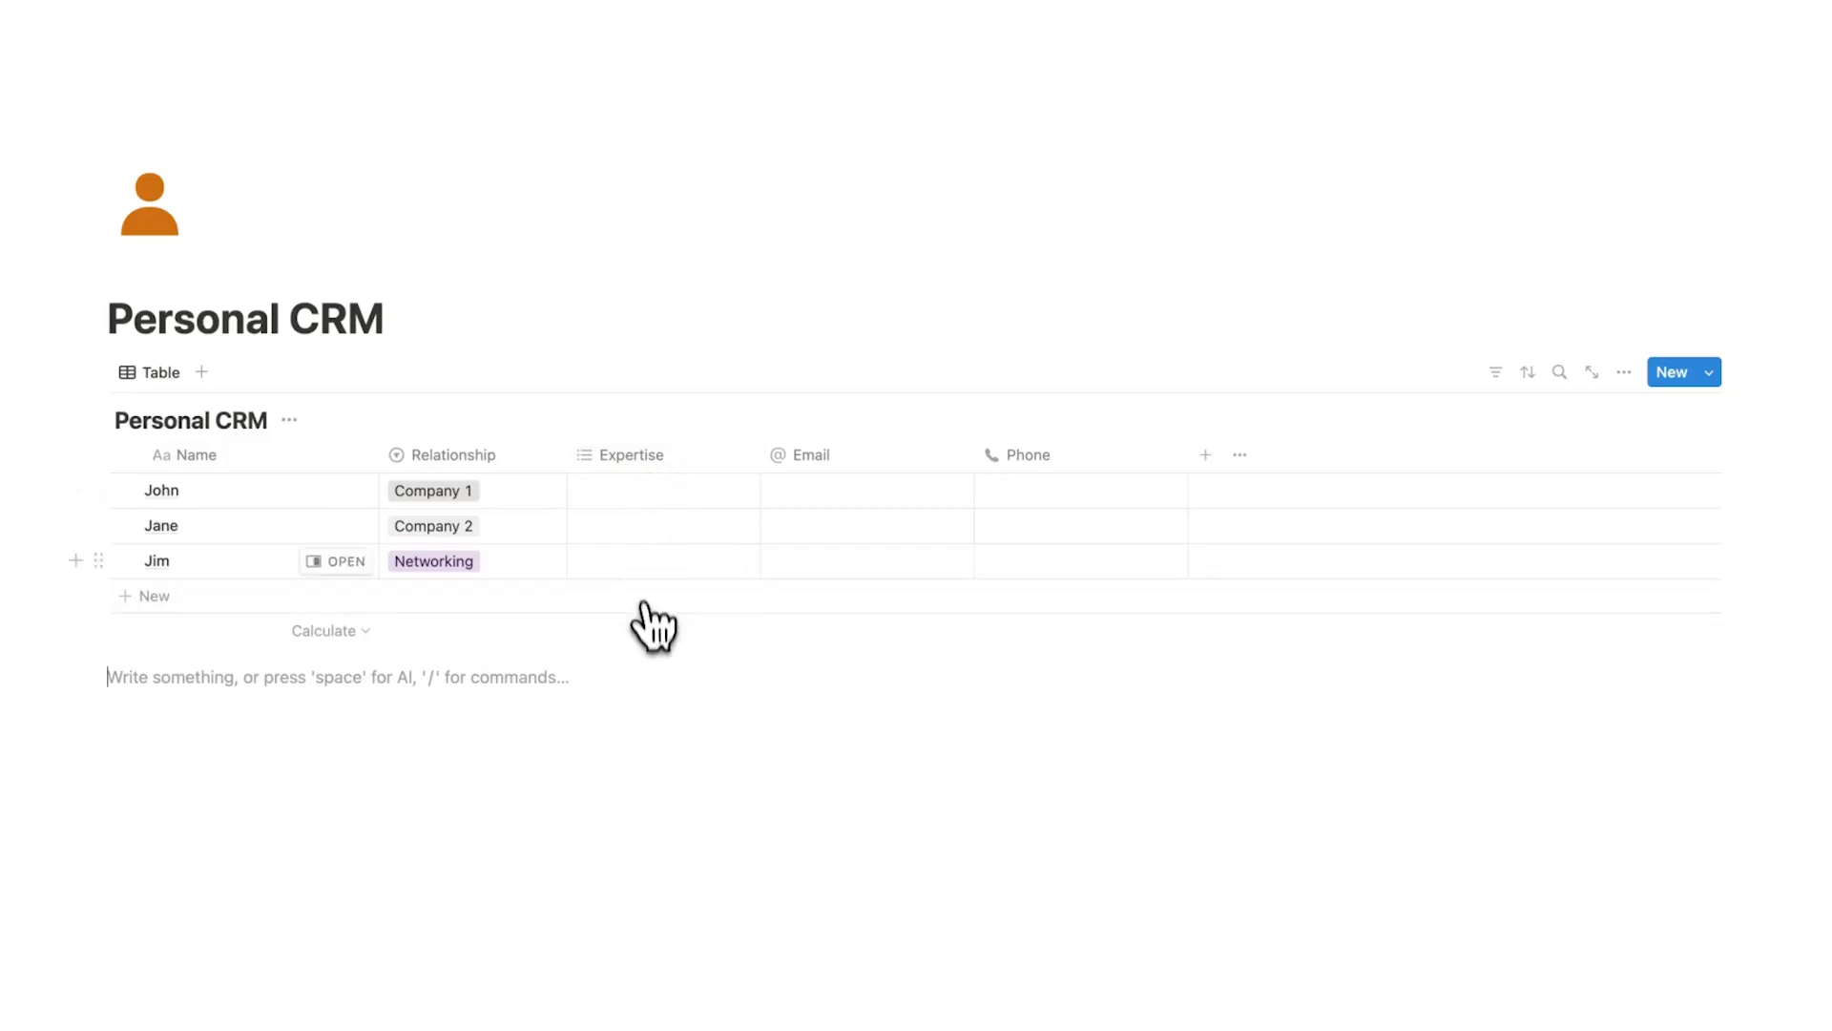
Tag the first contact's Expertise as Marketing and the second contact's as Design.
left_click(635, 487)
type("Marketing")
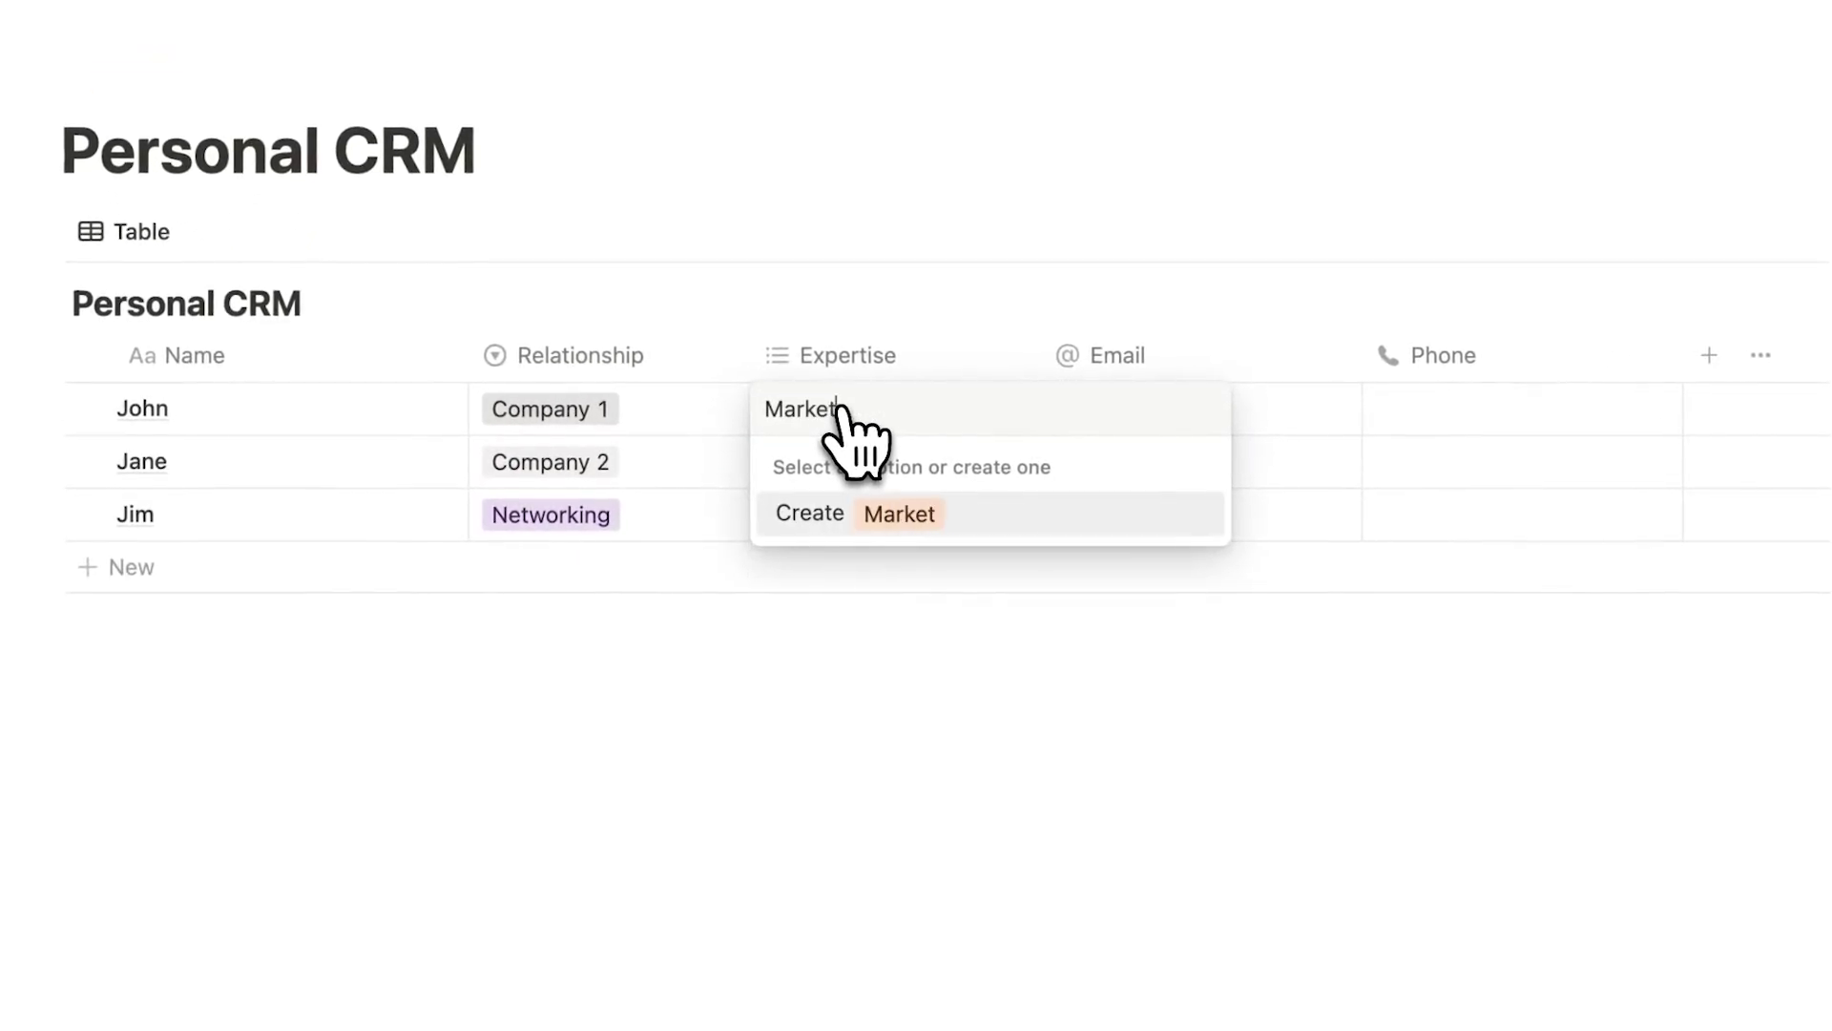
left_click(833, 467)
type("Design")
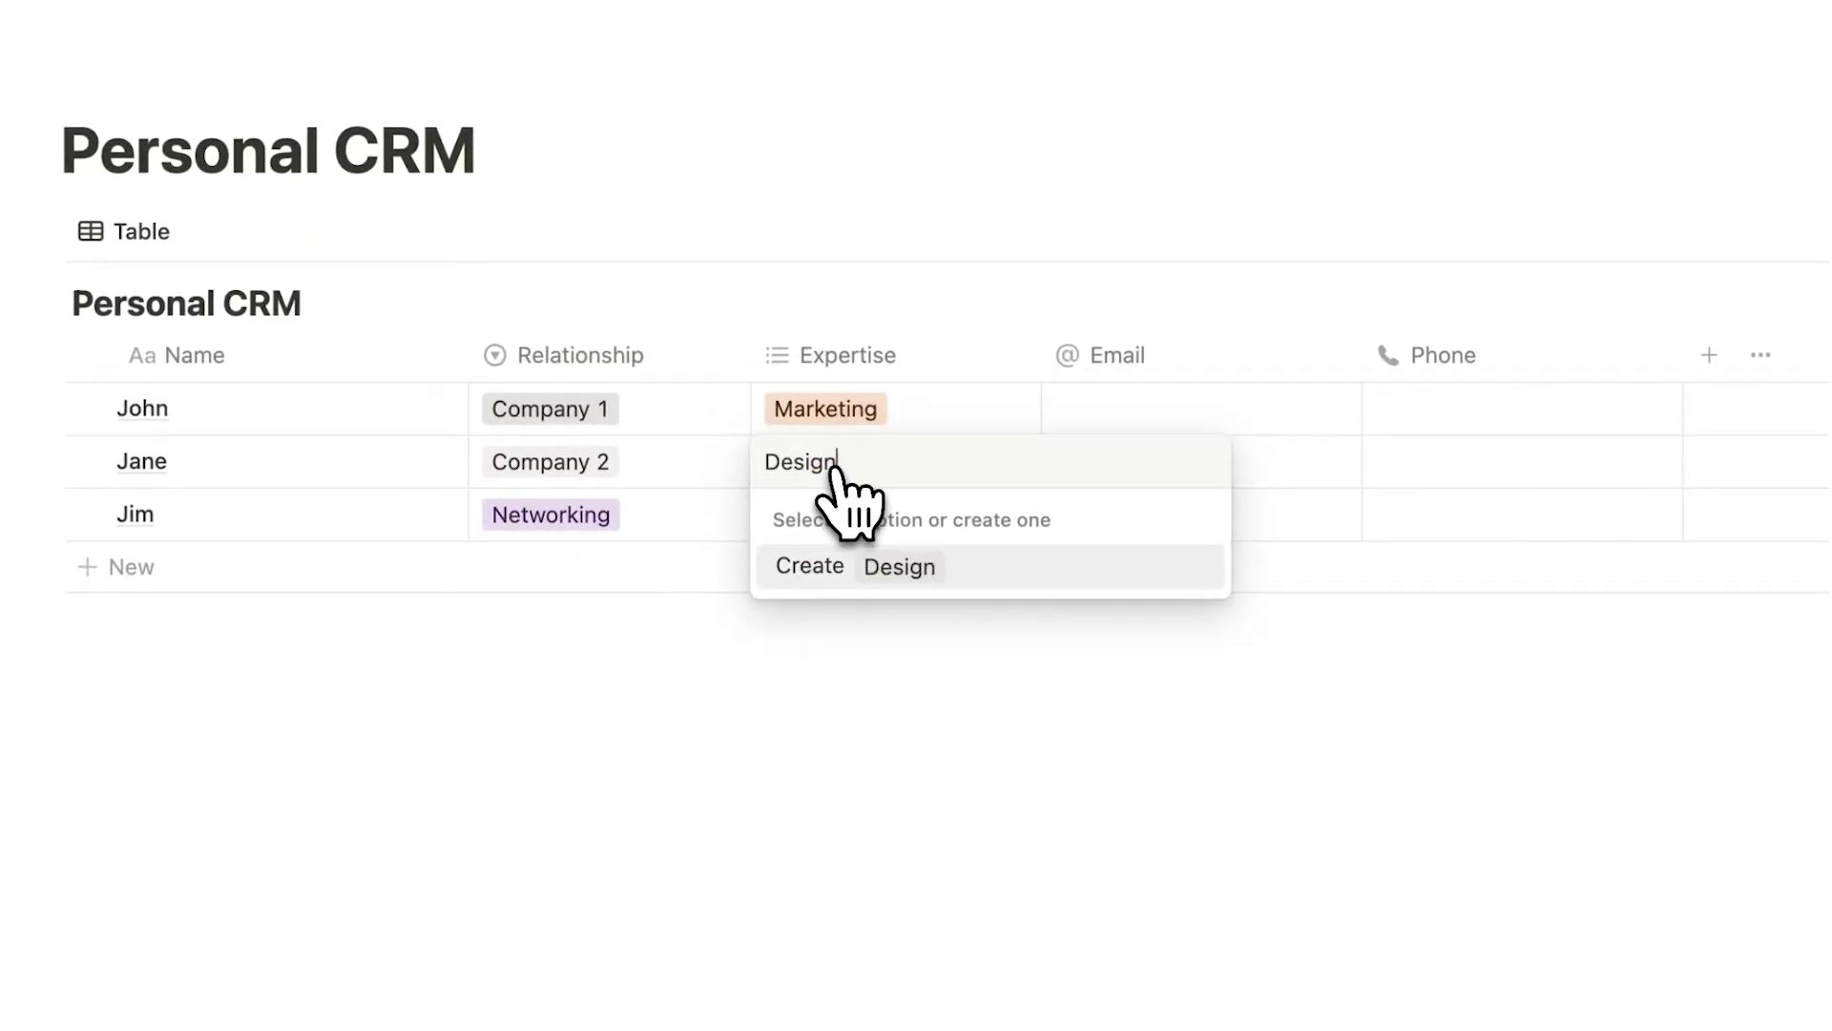
key("Return")
Create a Photography Expertise tag for the third contact.
left_click(788, 511)
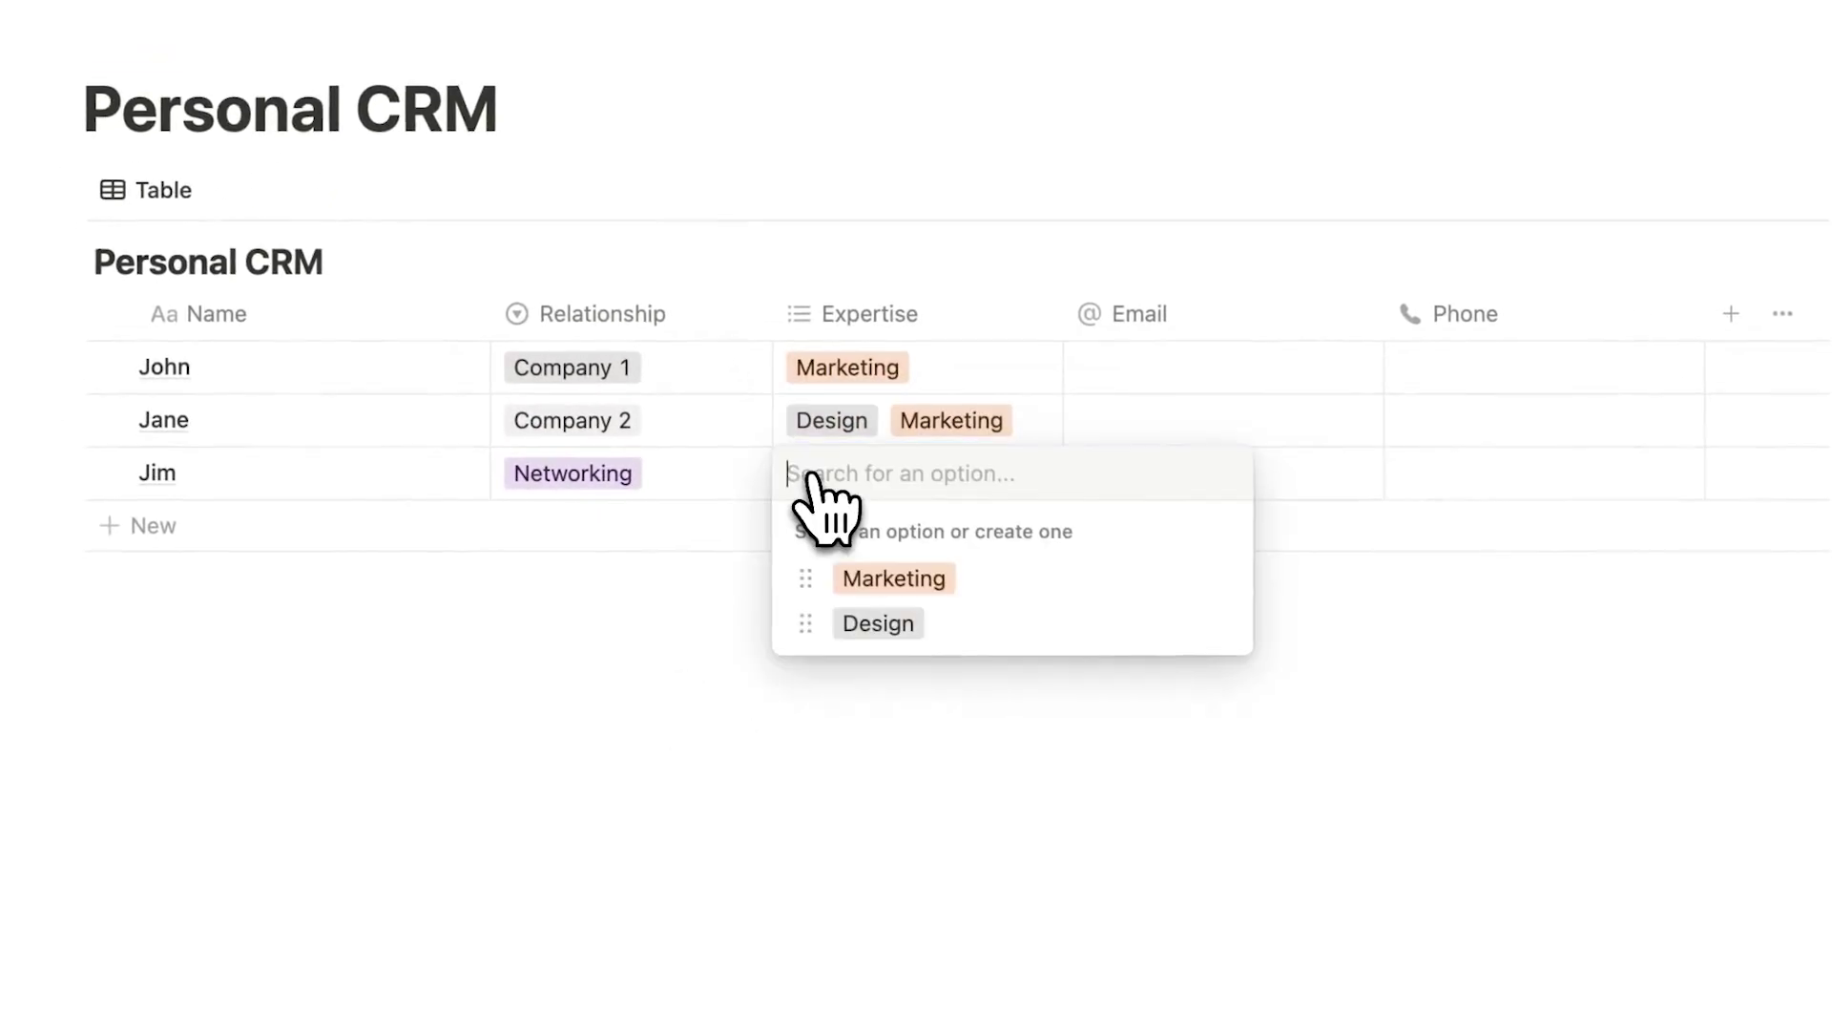
type("Photographer")
key("BackSpace")
key("BackSpace")
type("y")
key("Return")
key("Escape")
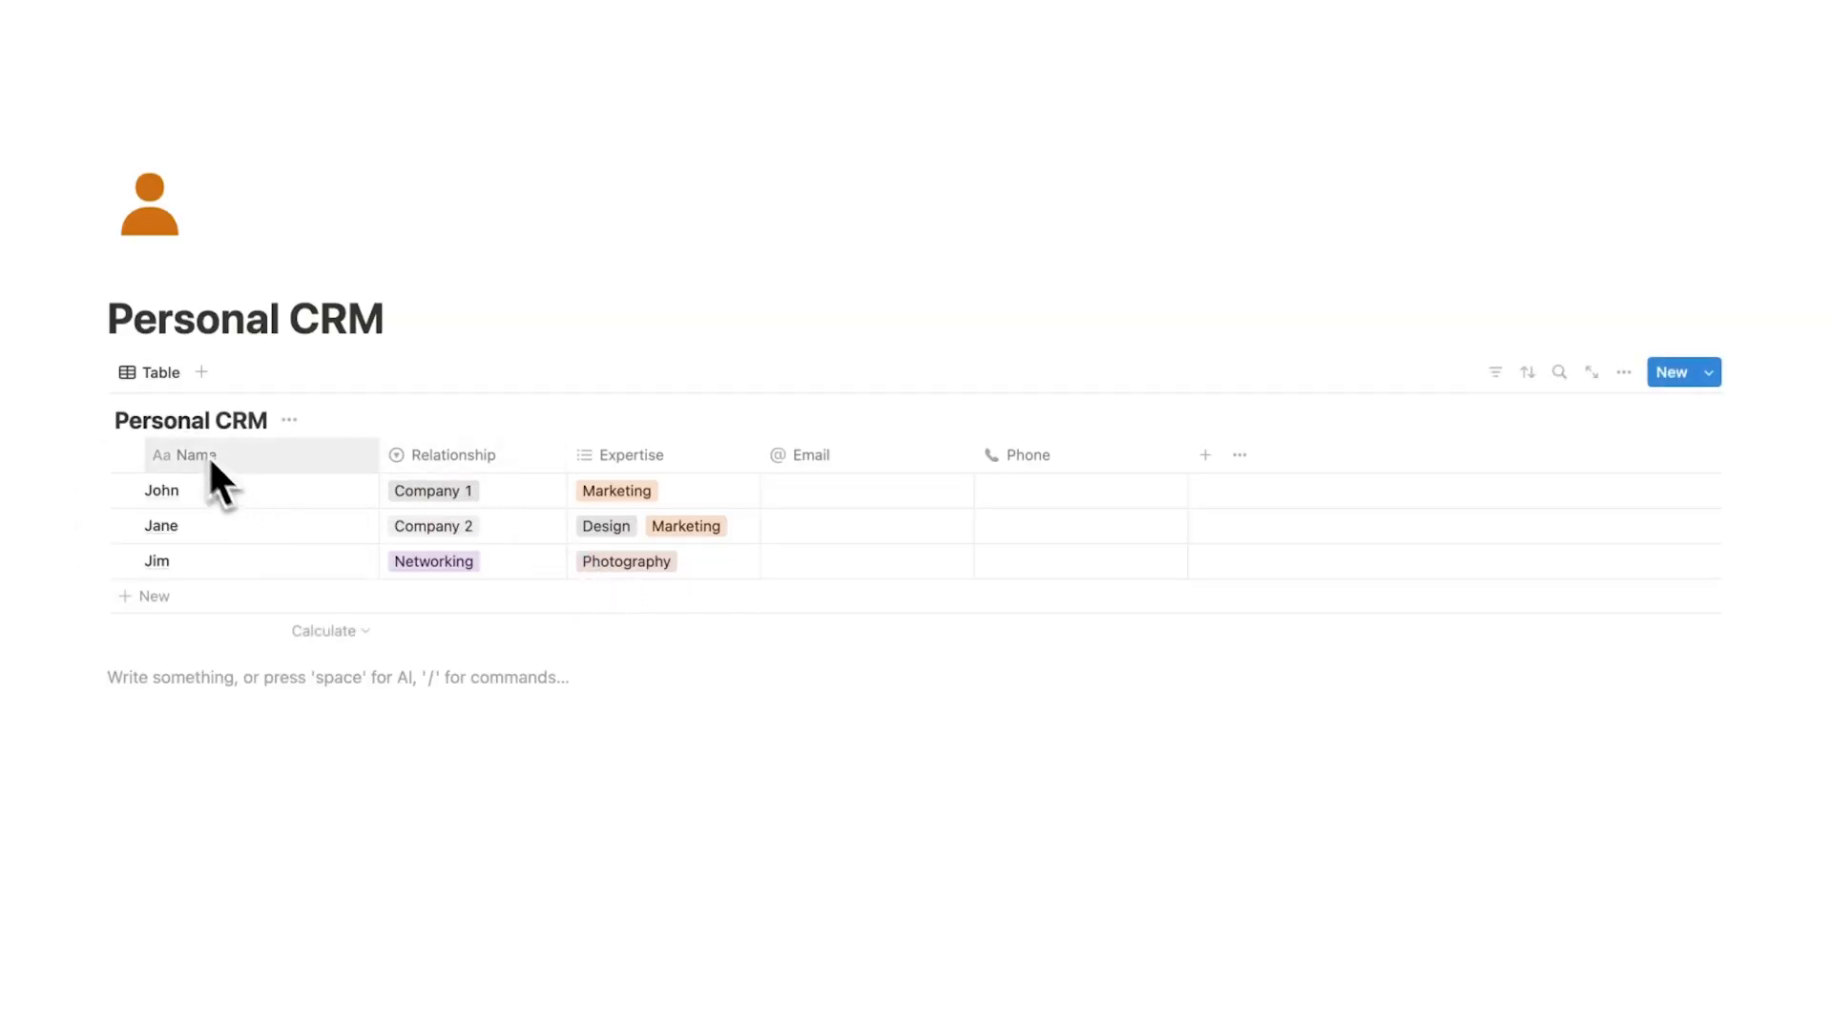
left_click_drag(115, 420, 266, 421)
left_click(354, 715)
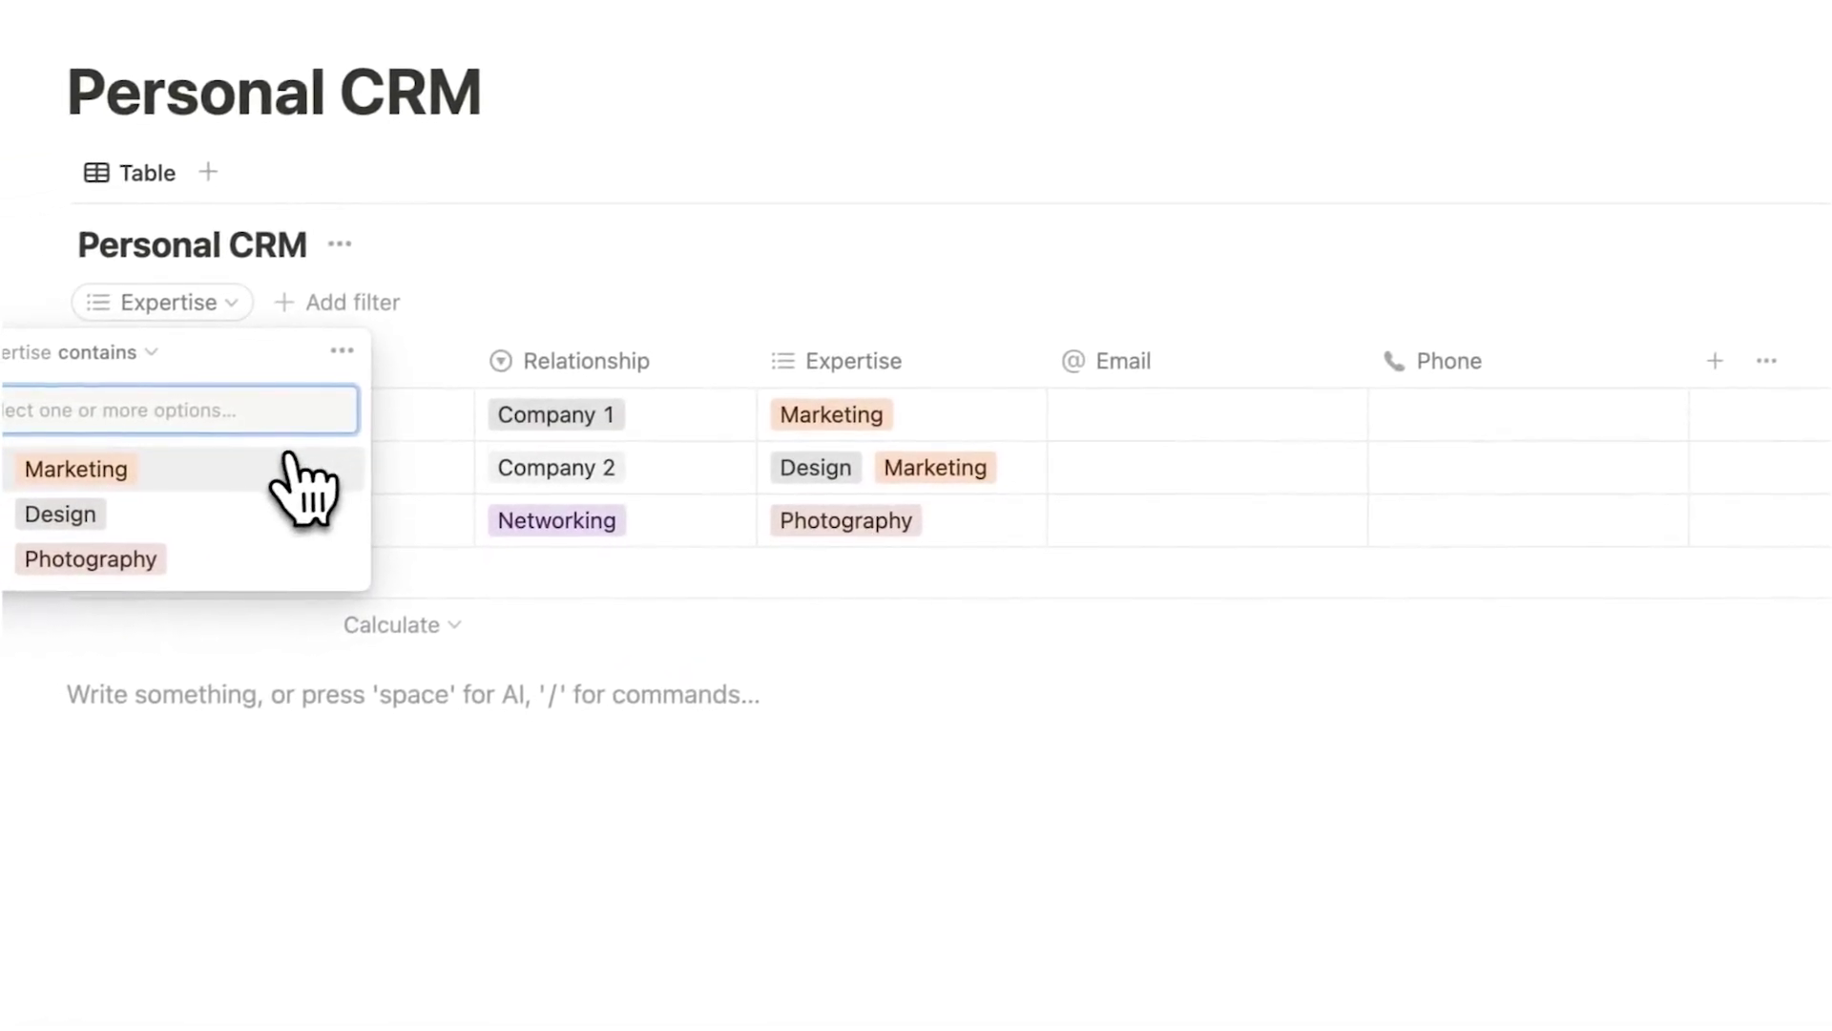
left_click(286, 463)
left_click(802, 697)
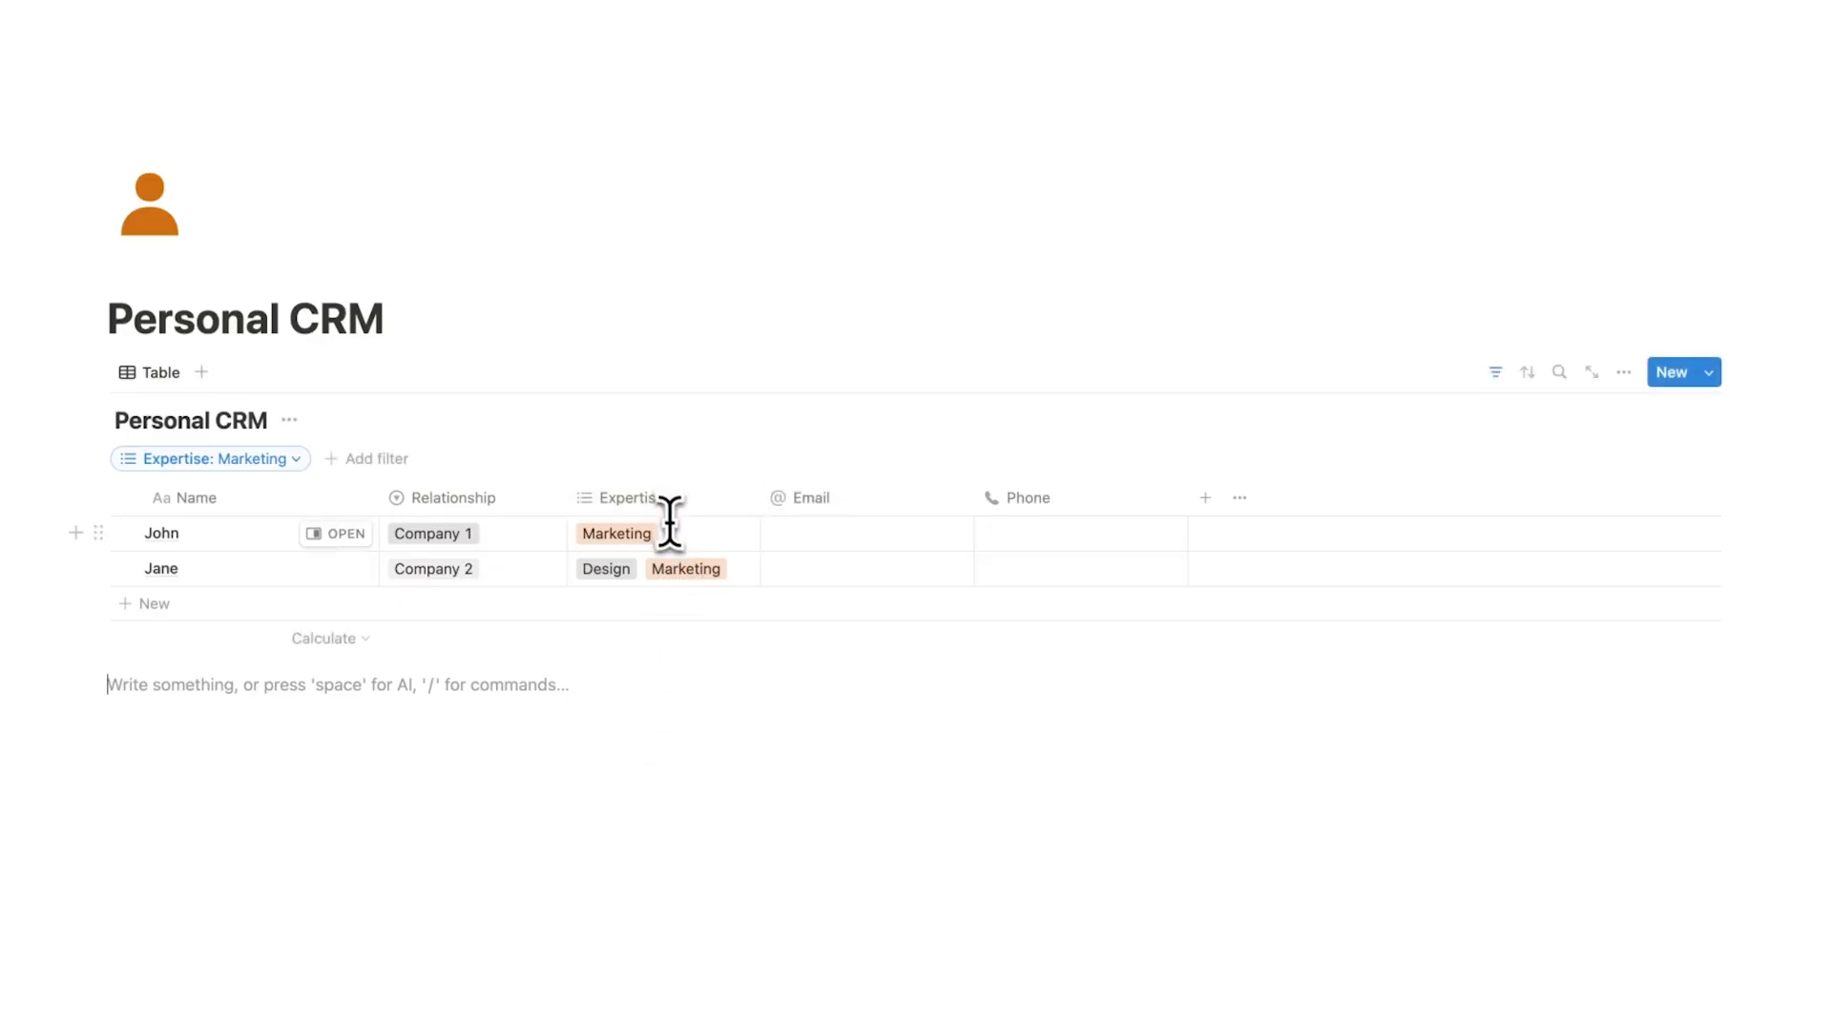
left_click(294, 458)
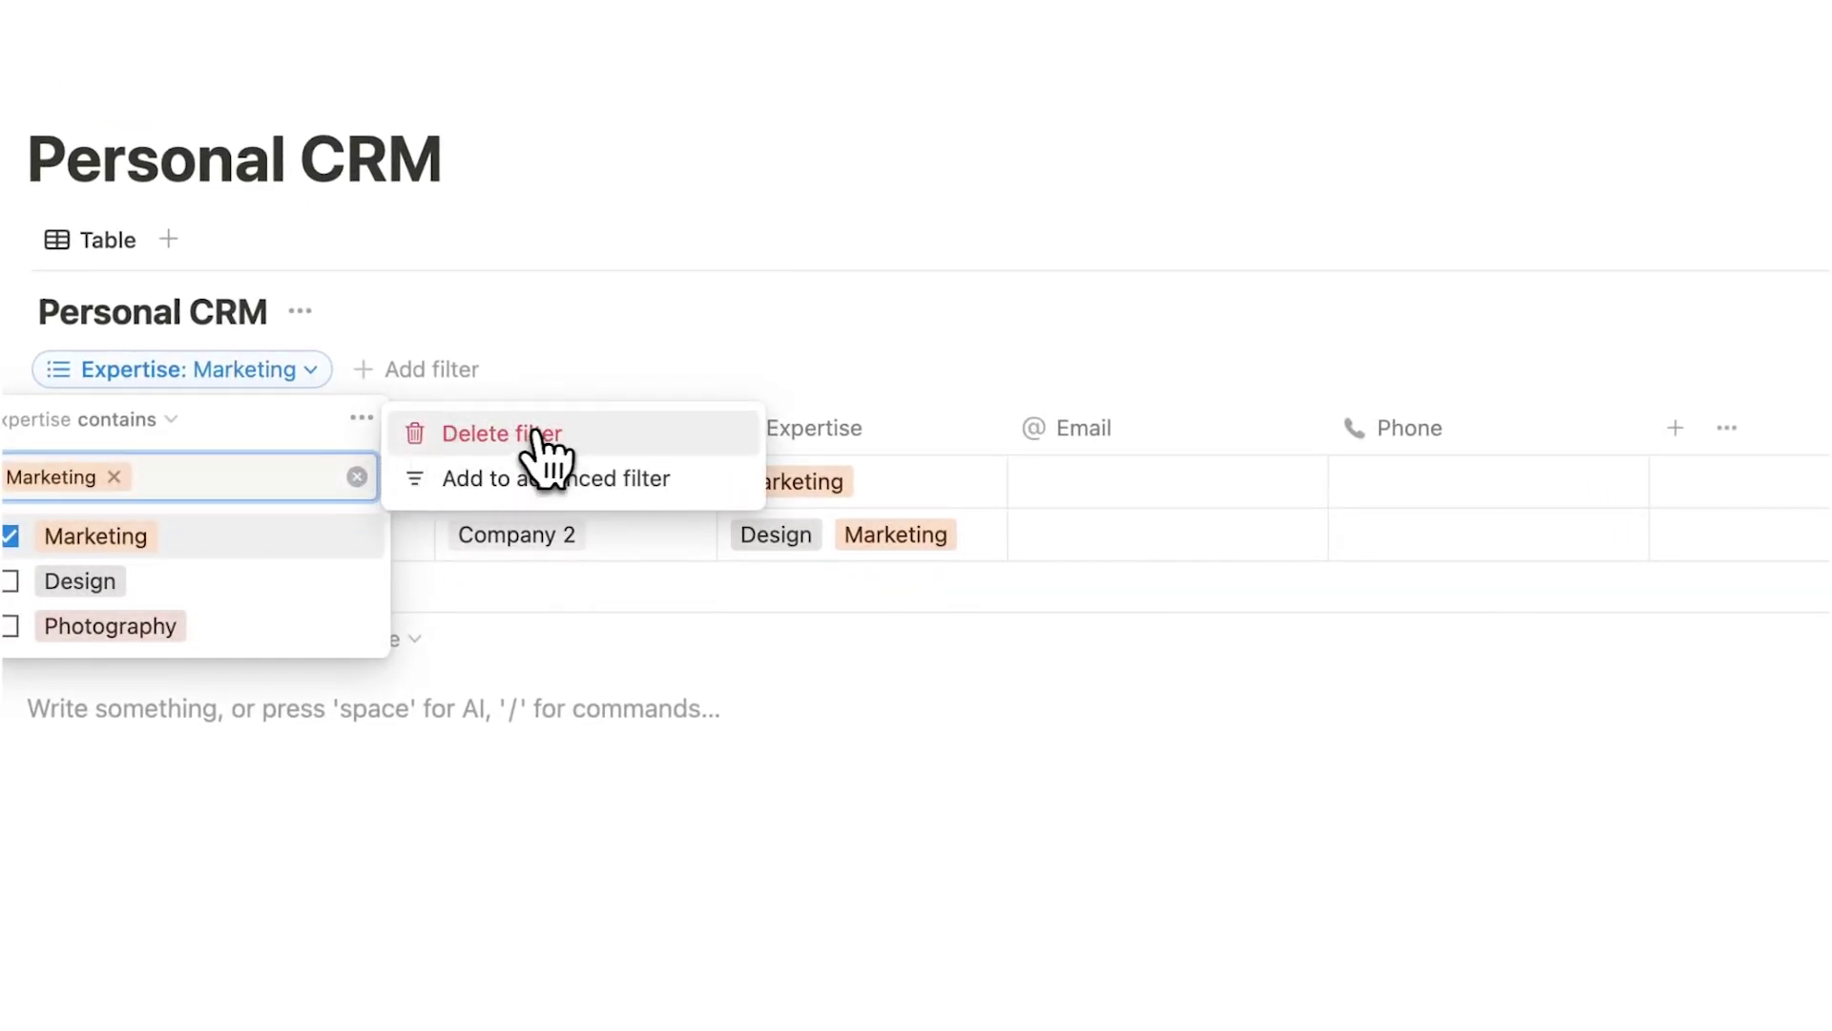
left_click(530, 437)
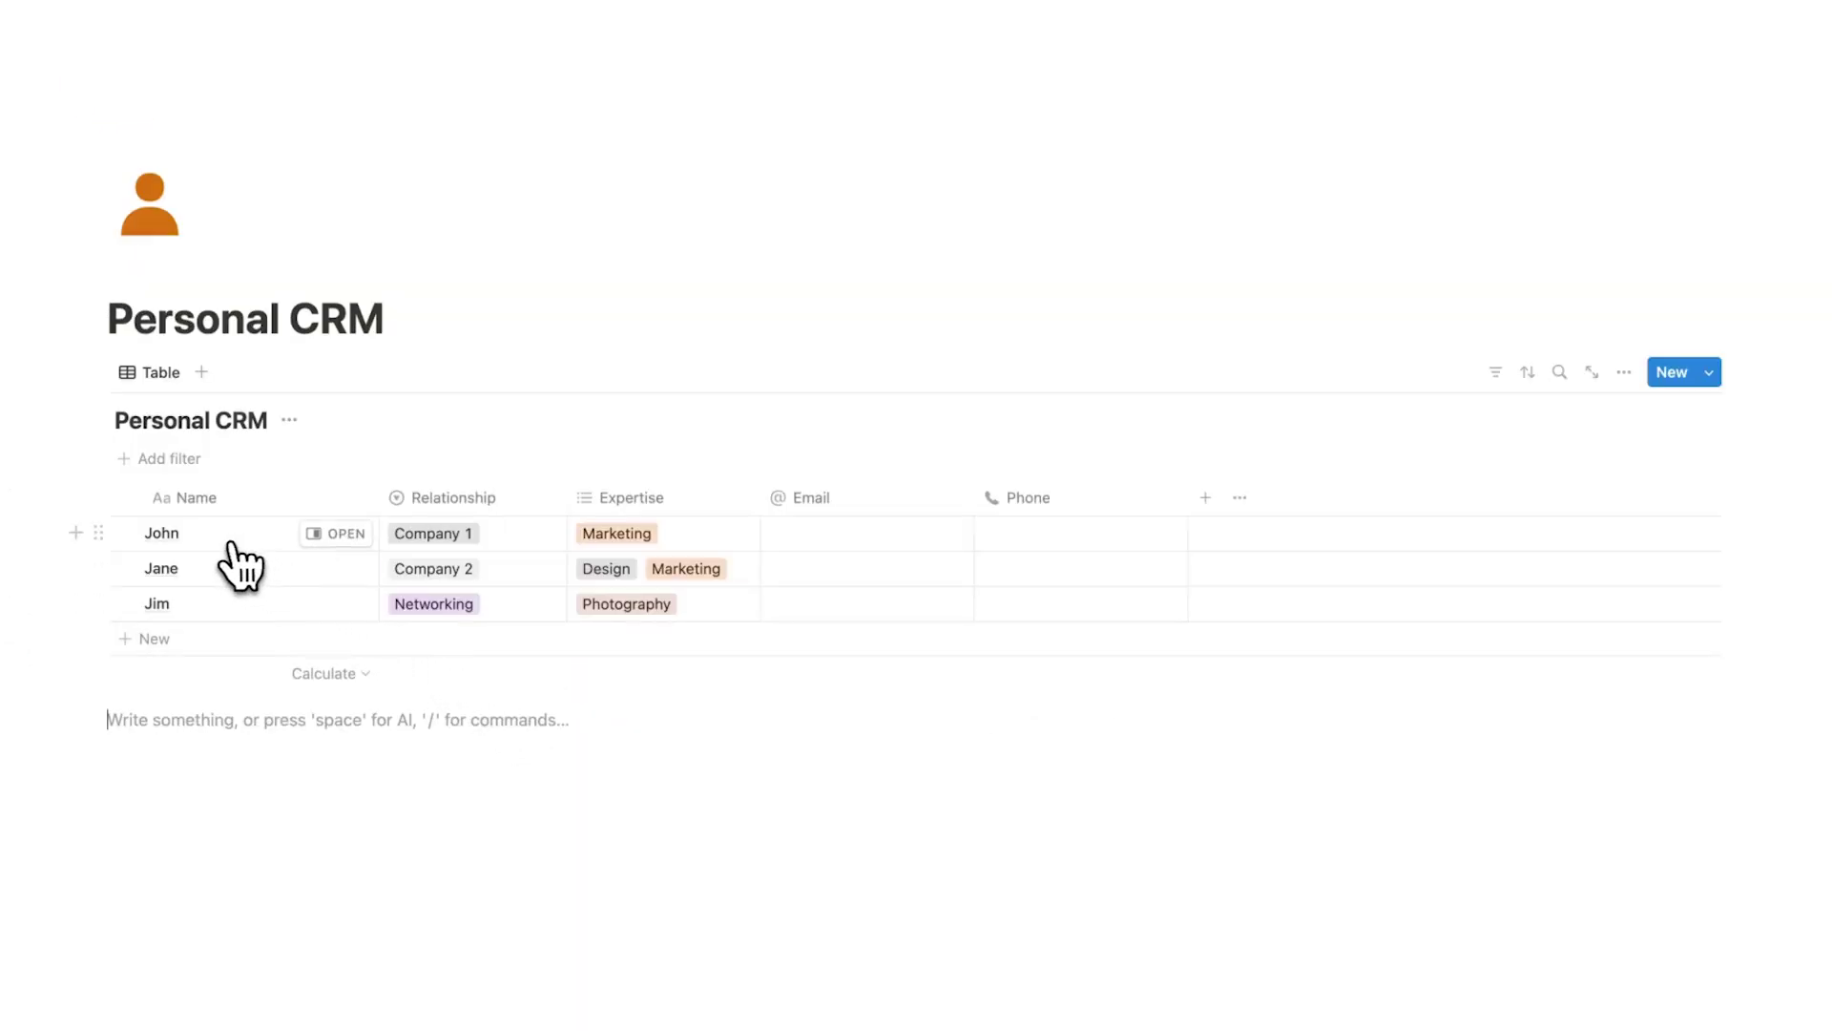
Open the first contact's page in a side panel and write the Question headings.
left_click(339, 549)
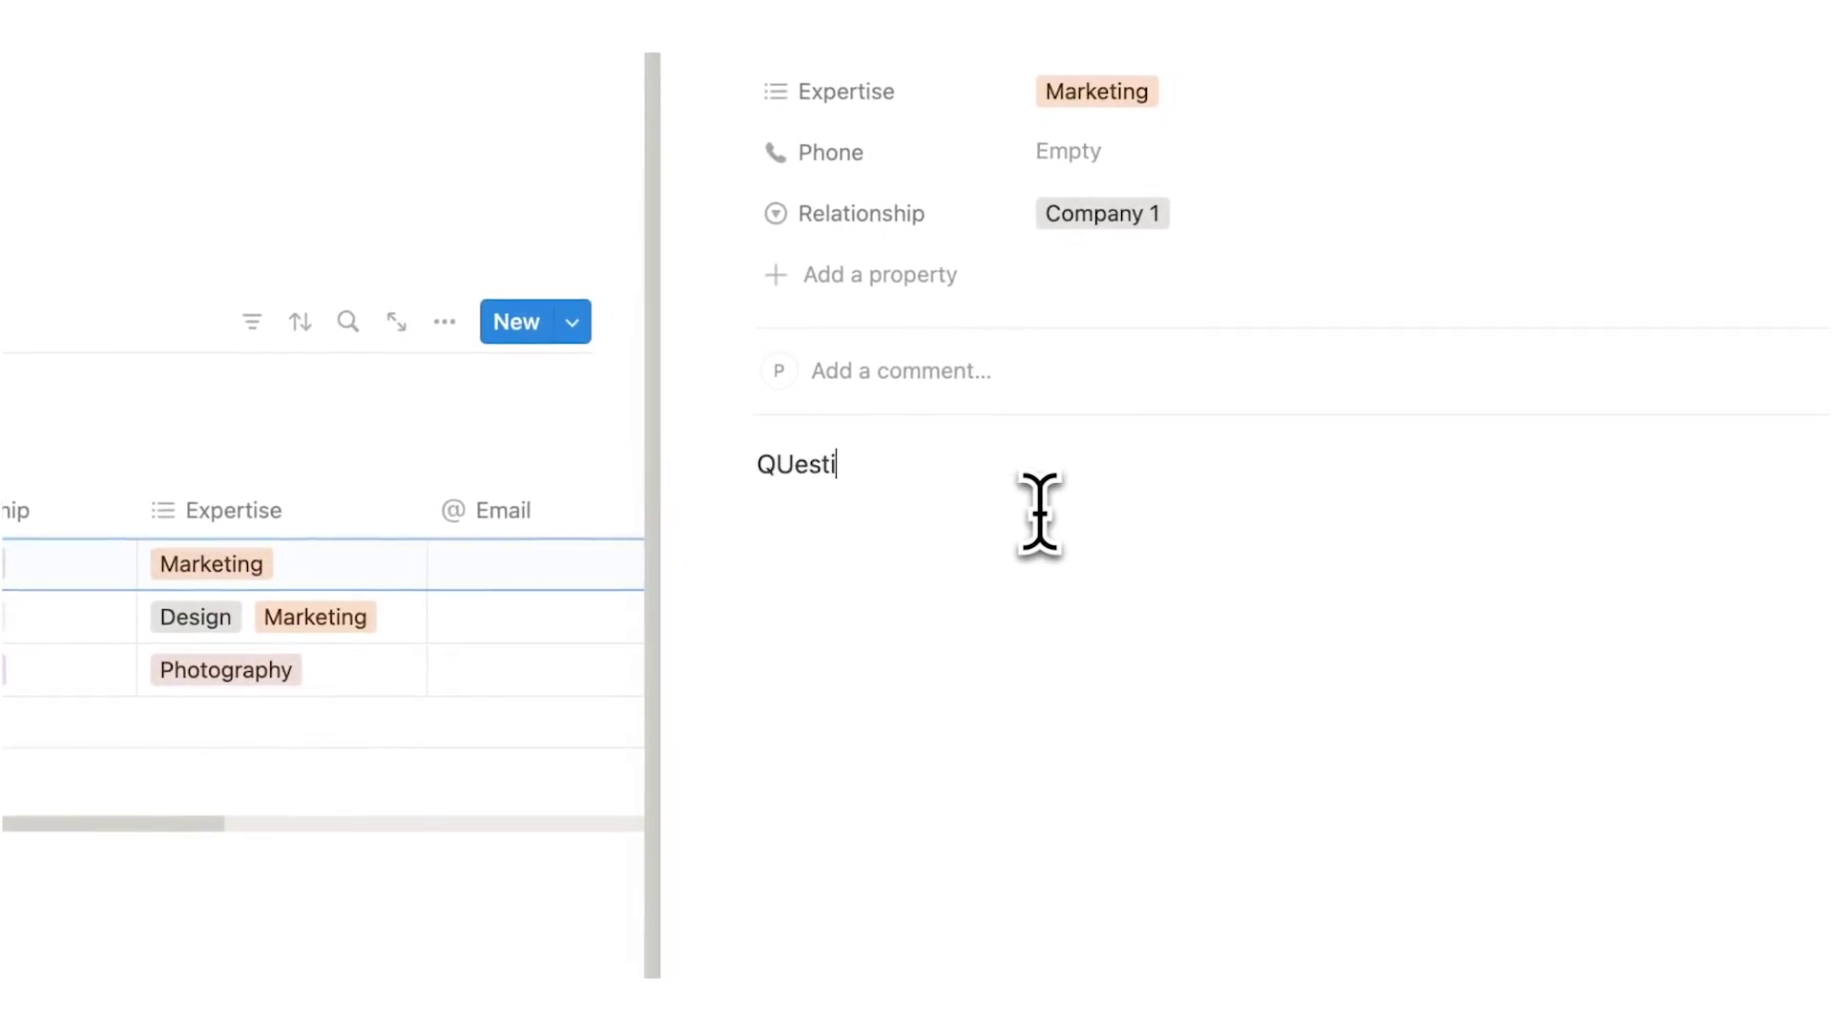
key("BackSpace")
key("BackSpace")
key("BackSpace")
key("BackSpace")
key("BackSpace")
type("uestion 1")
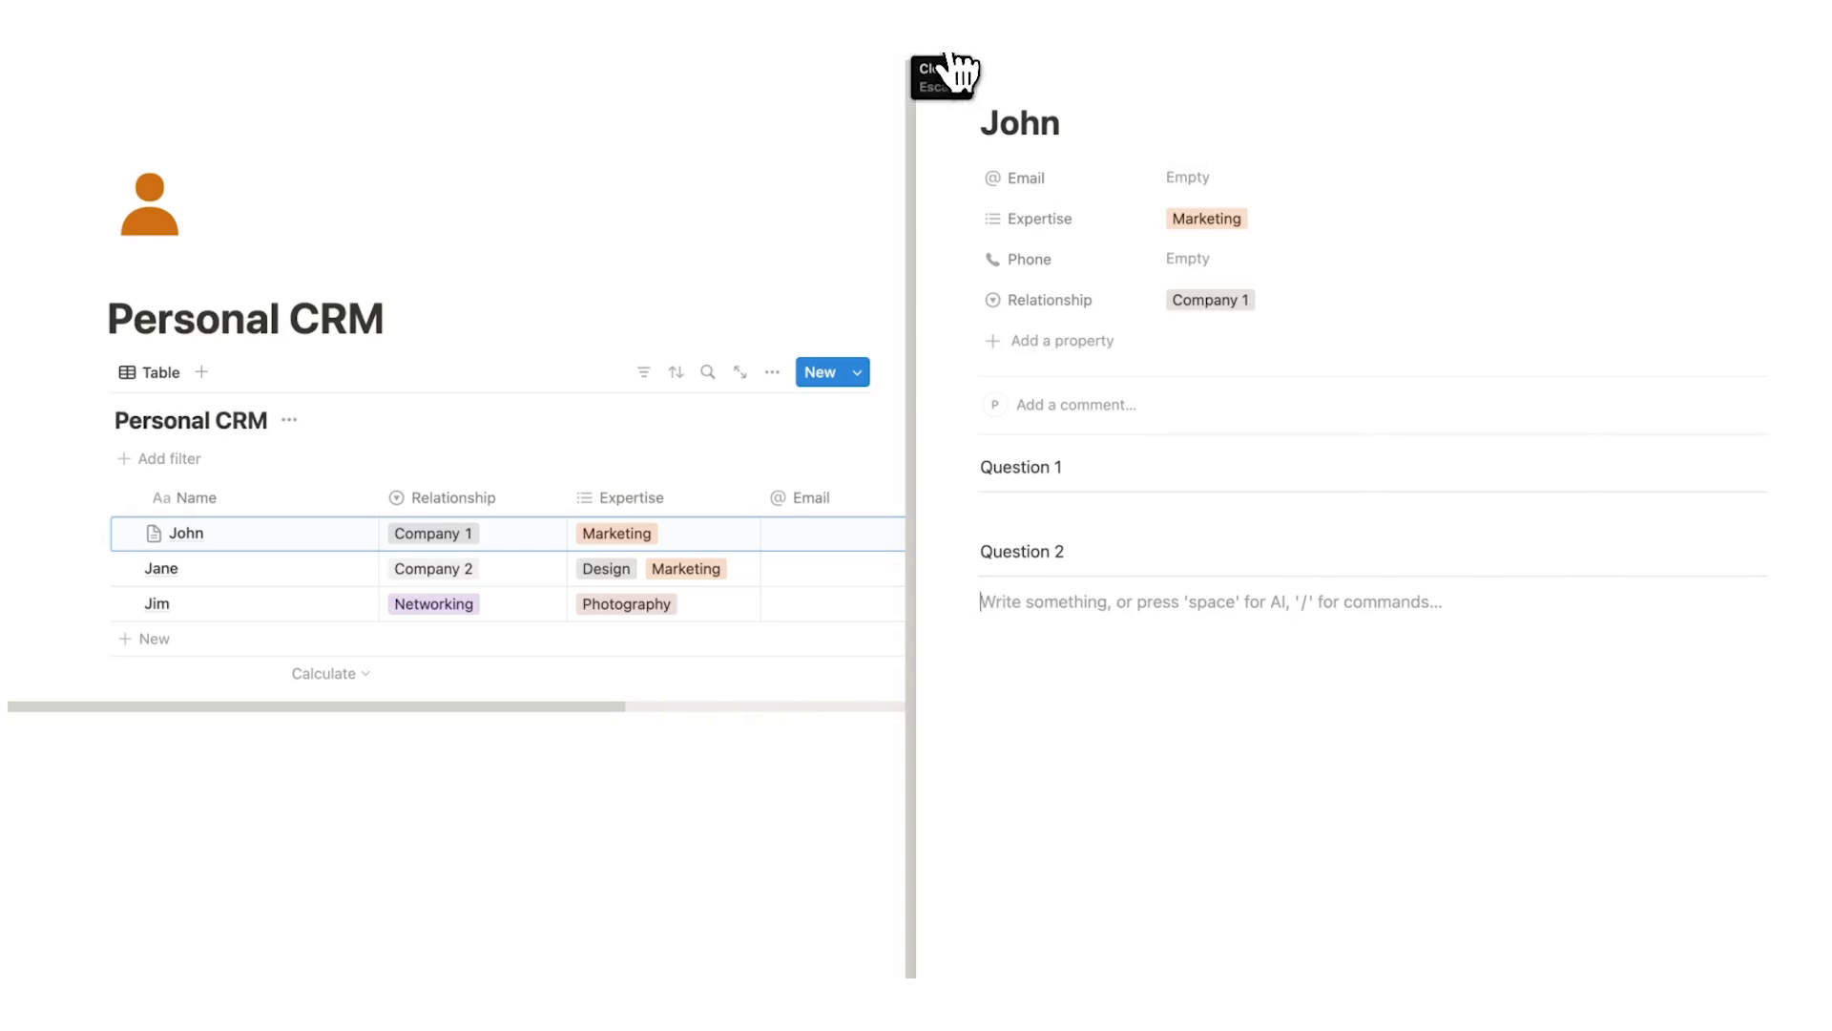
Close the contact page and add a date column named Last Contacted.
left_click(951, 66)
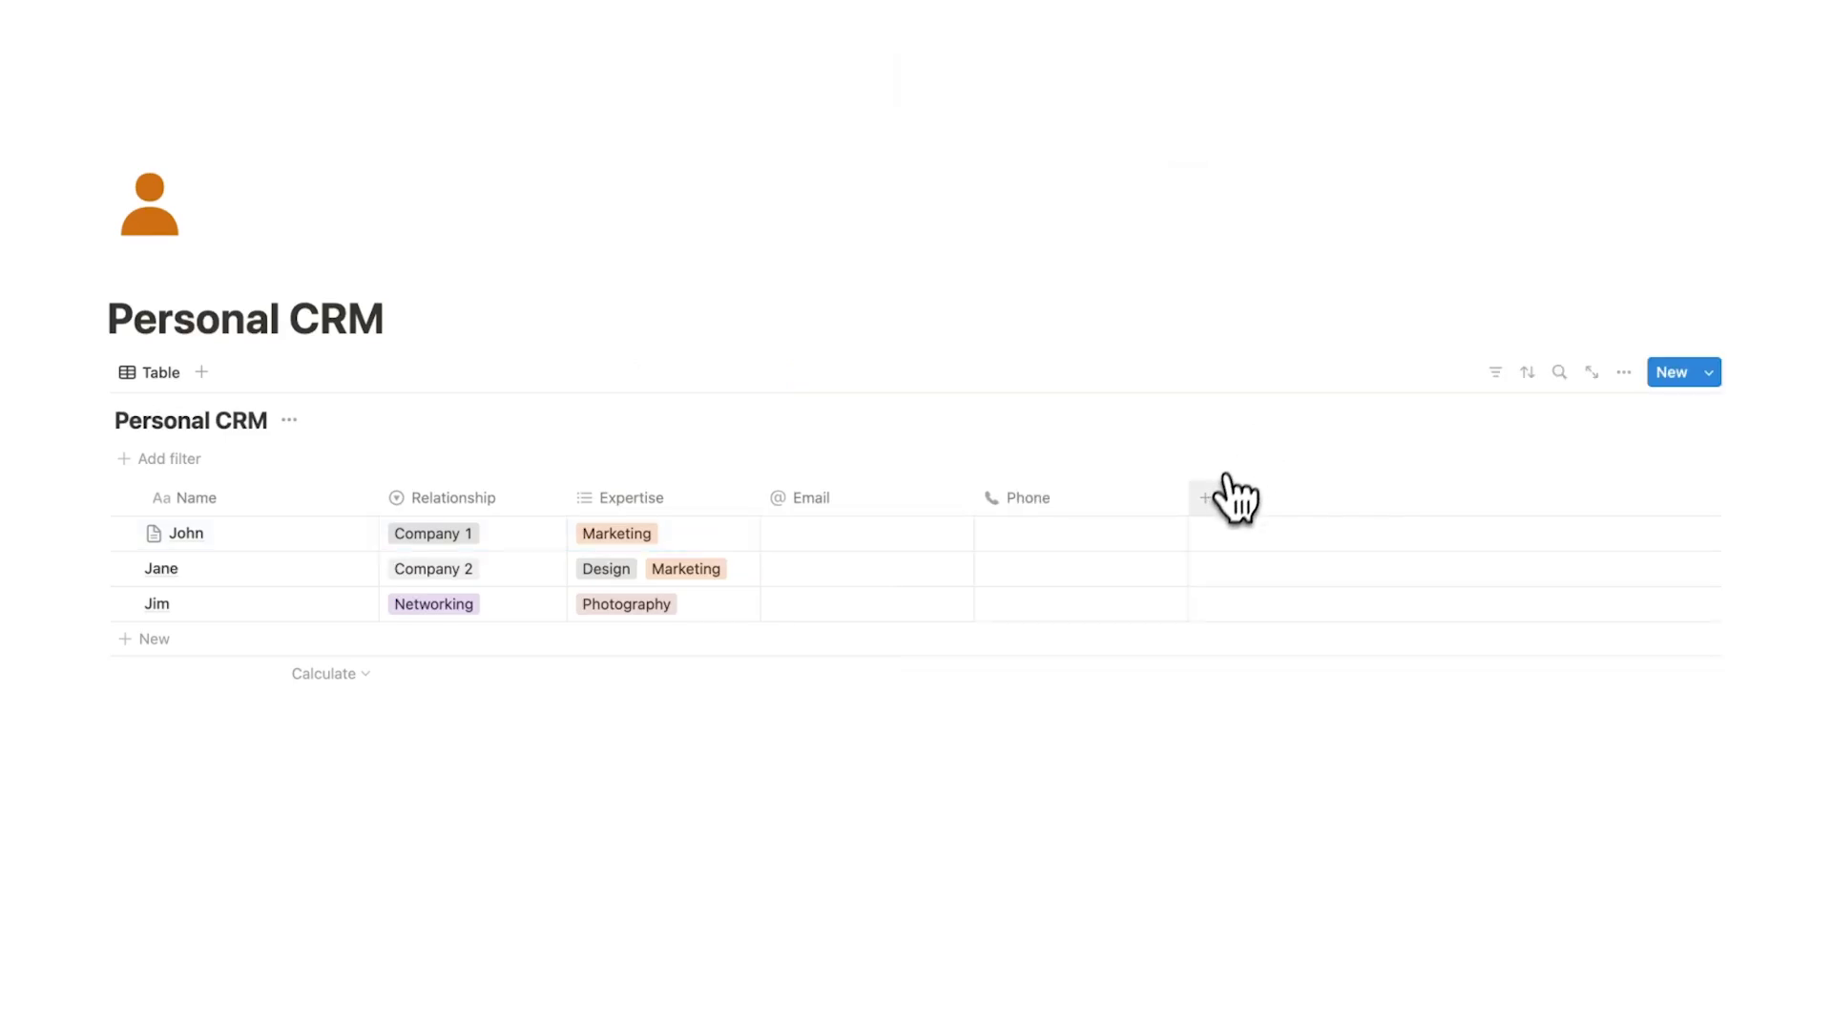
left_click(1623, 371)
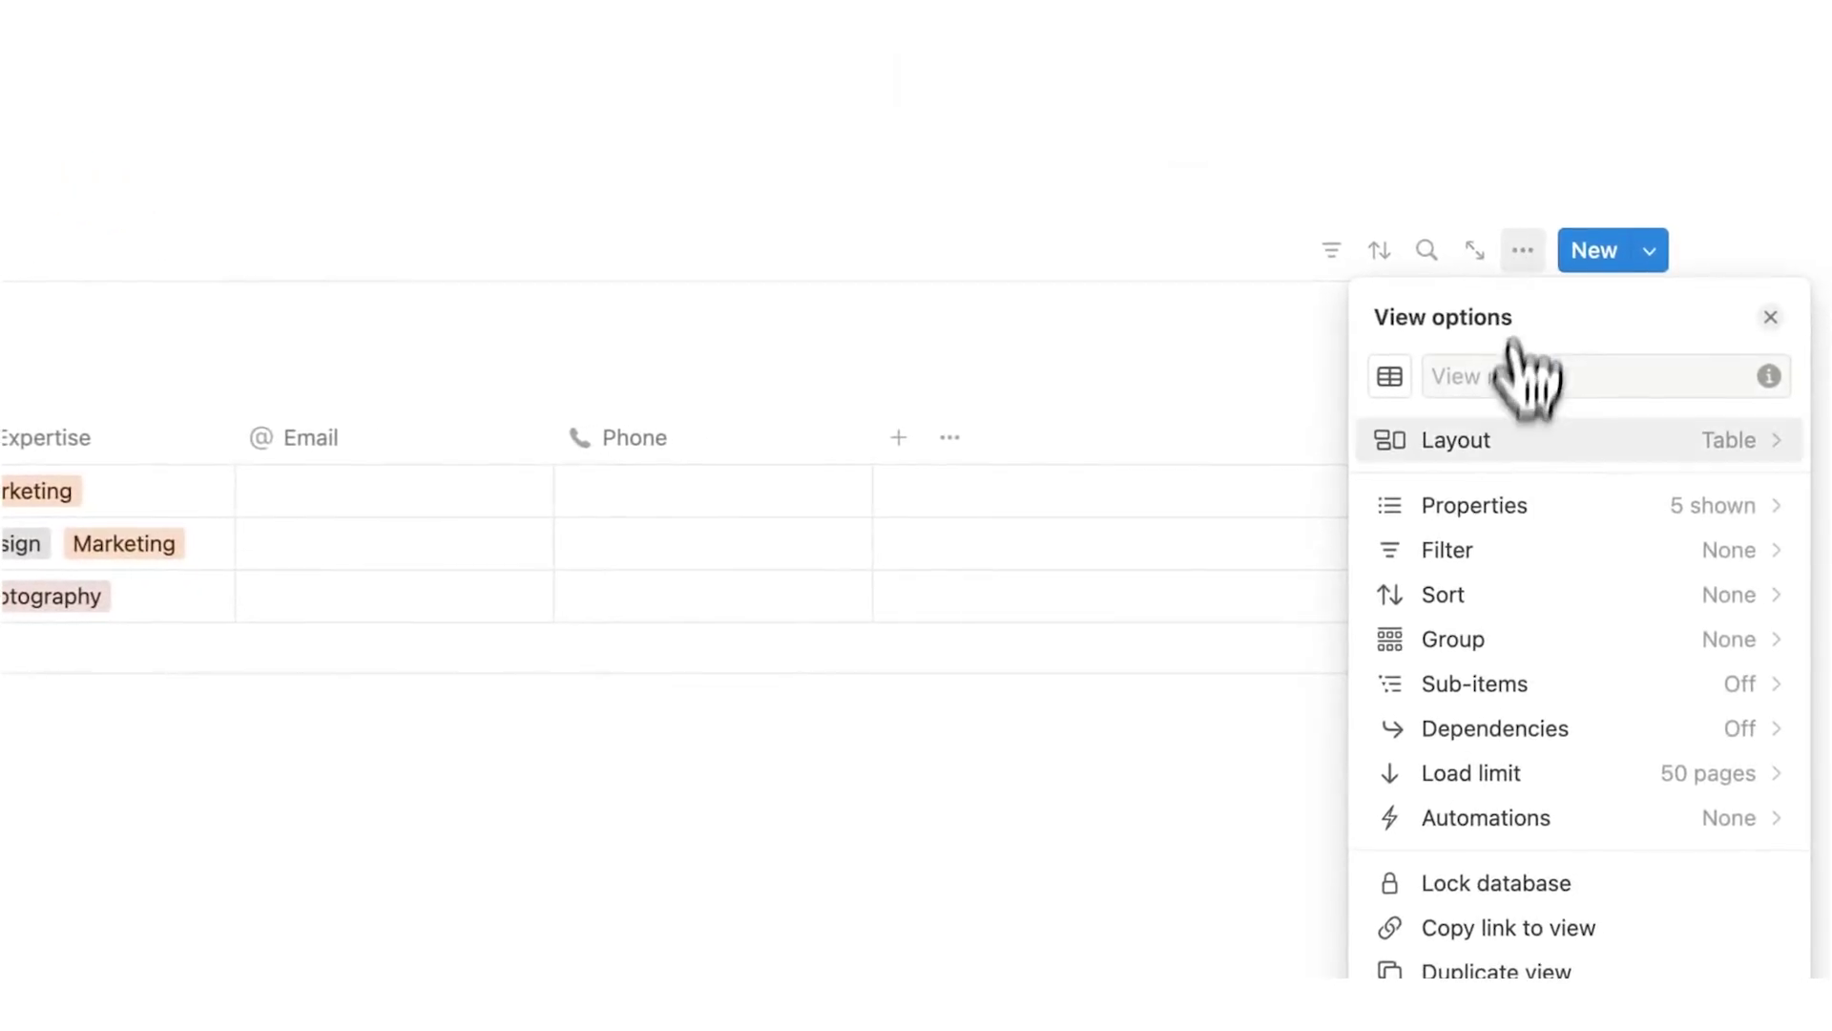
left_click(1011, 792)
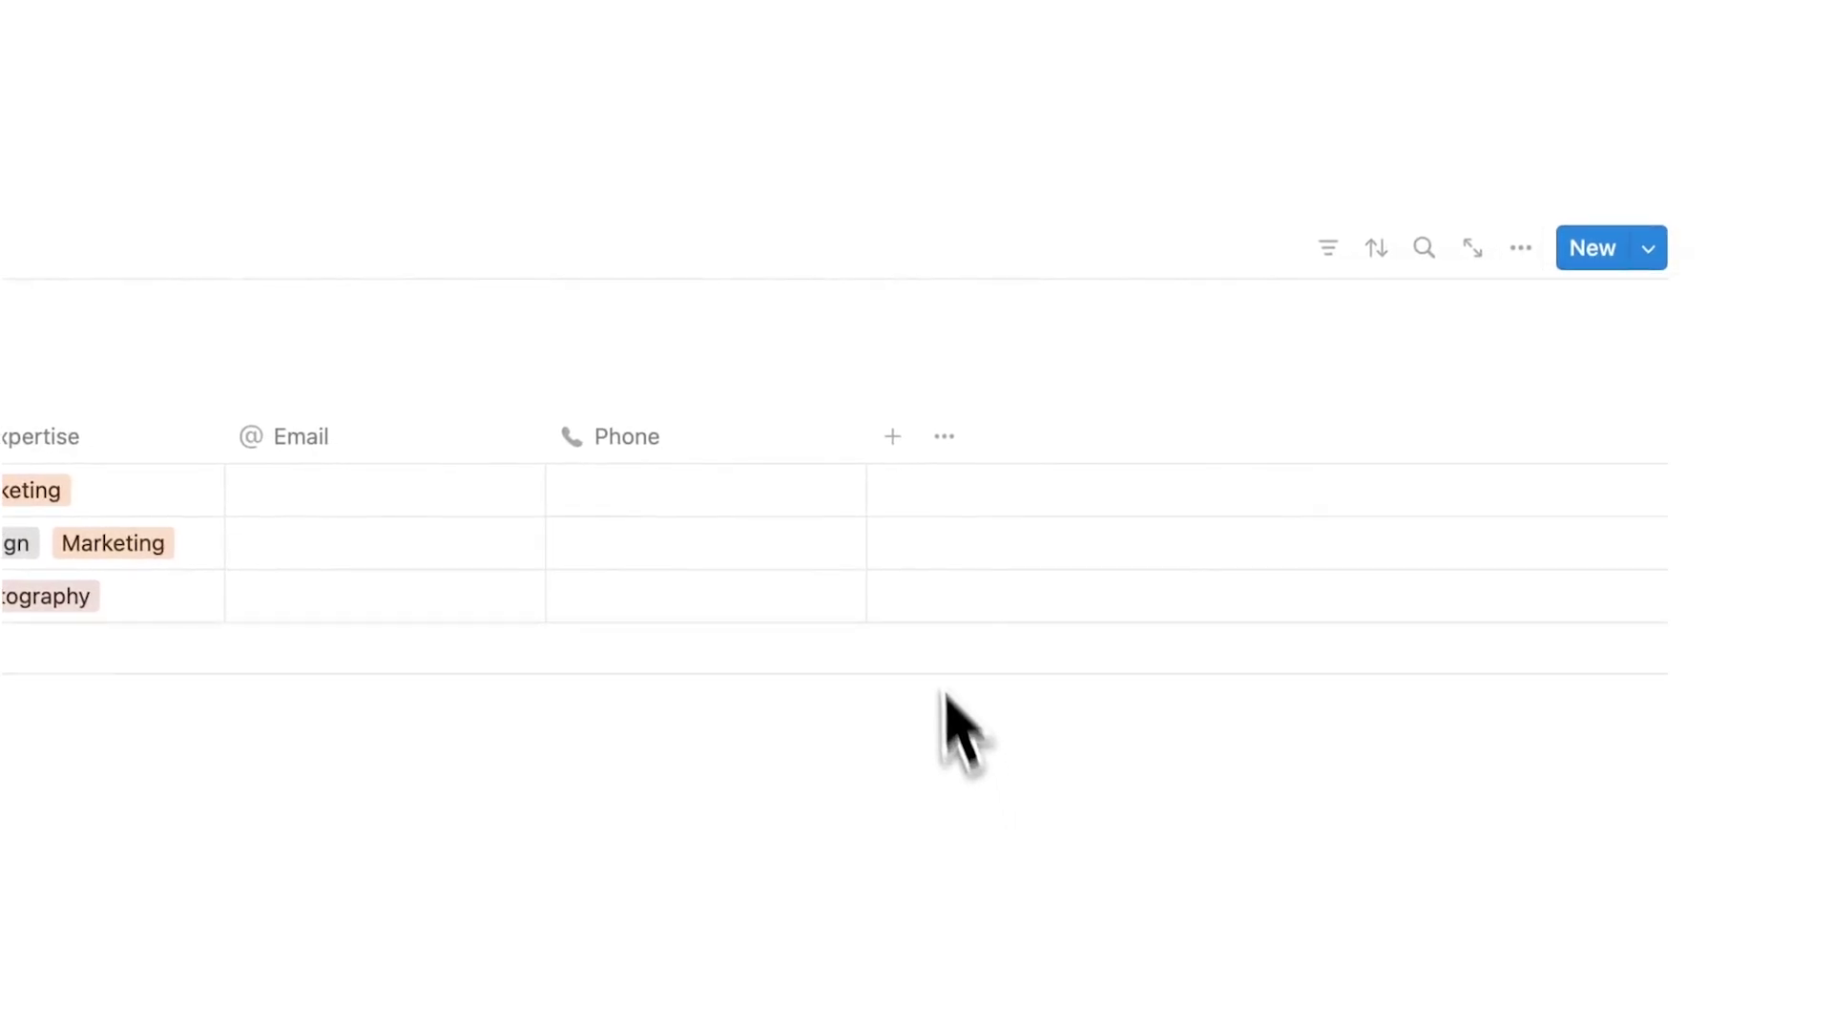
left_click(892, 436)
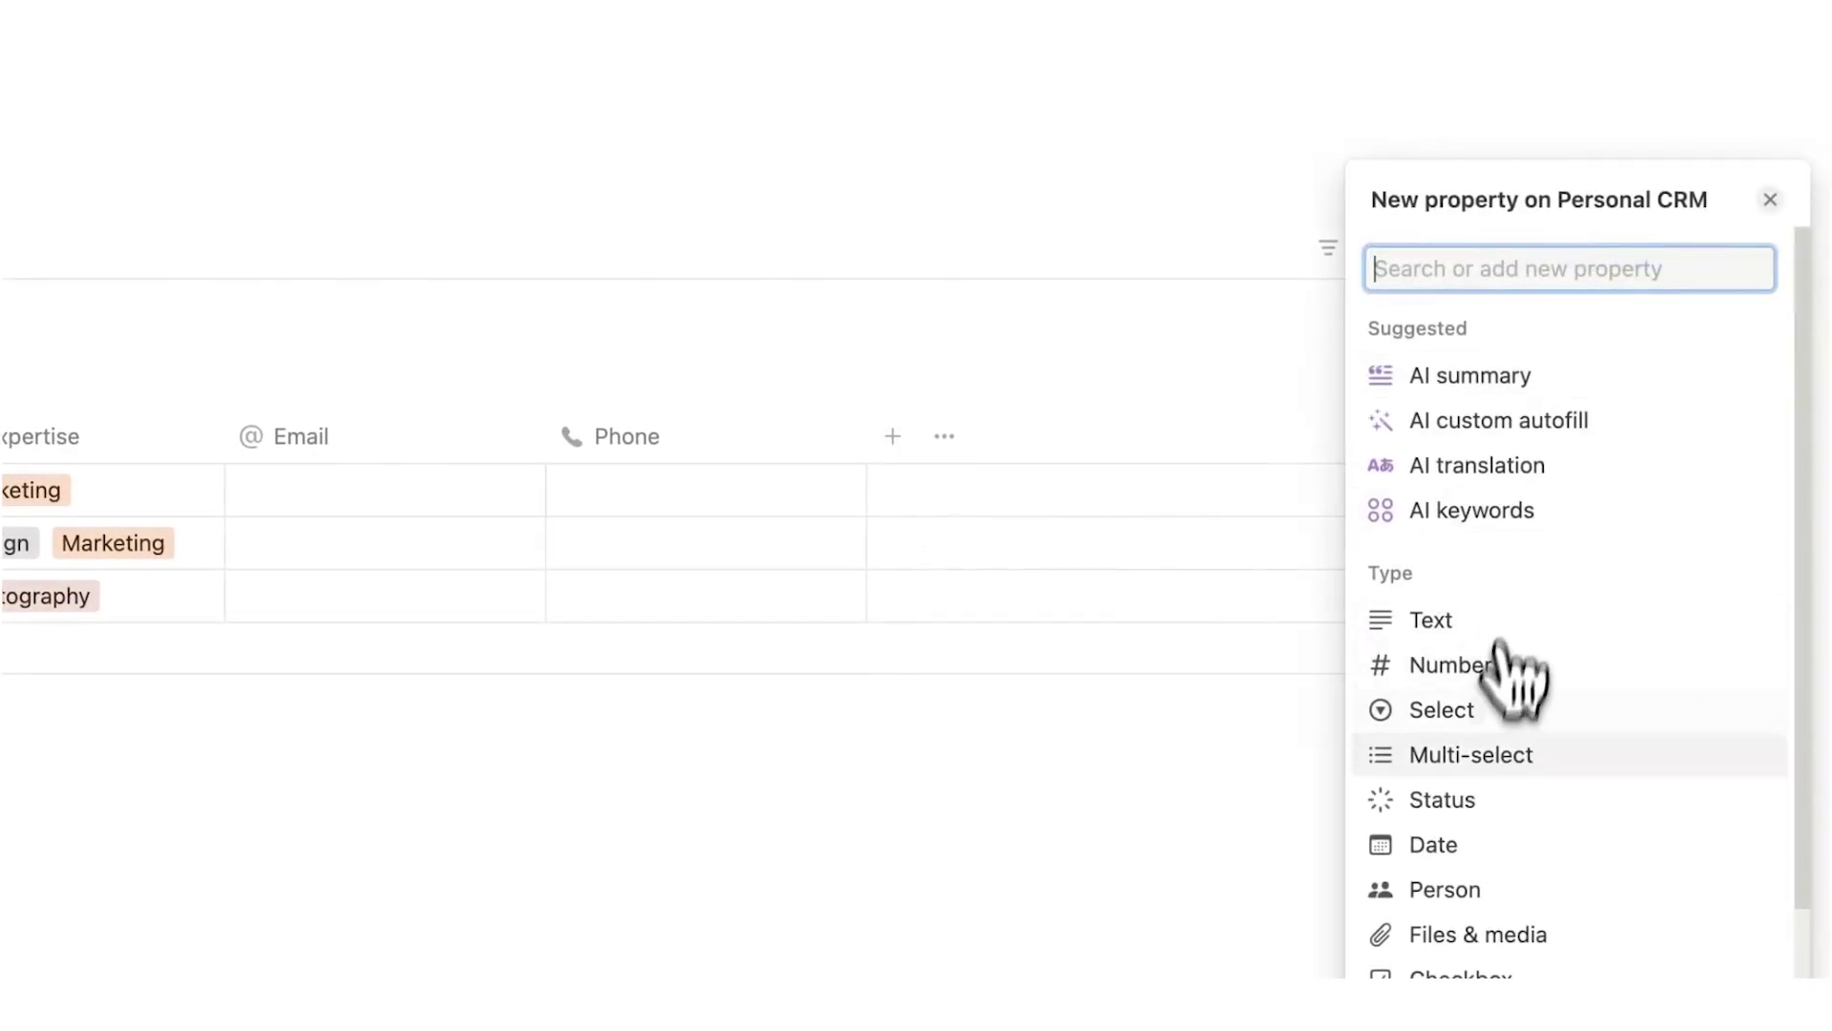
left_click(1484, 842)
type("Last")
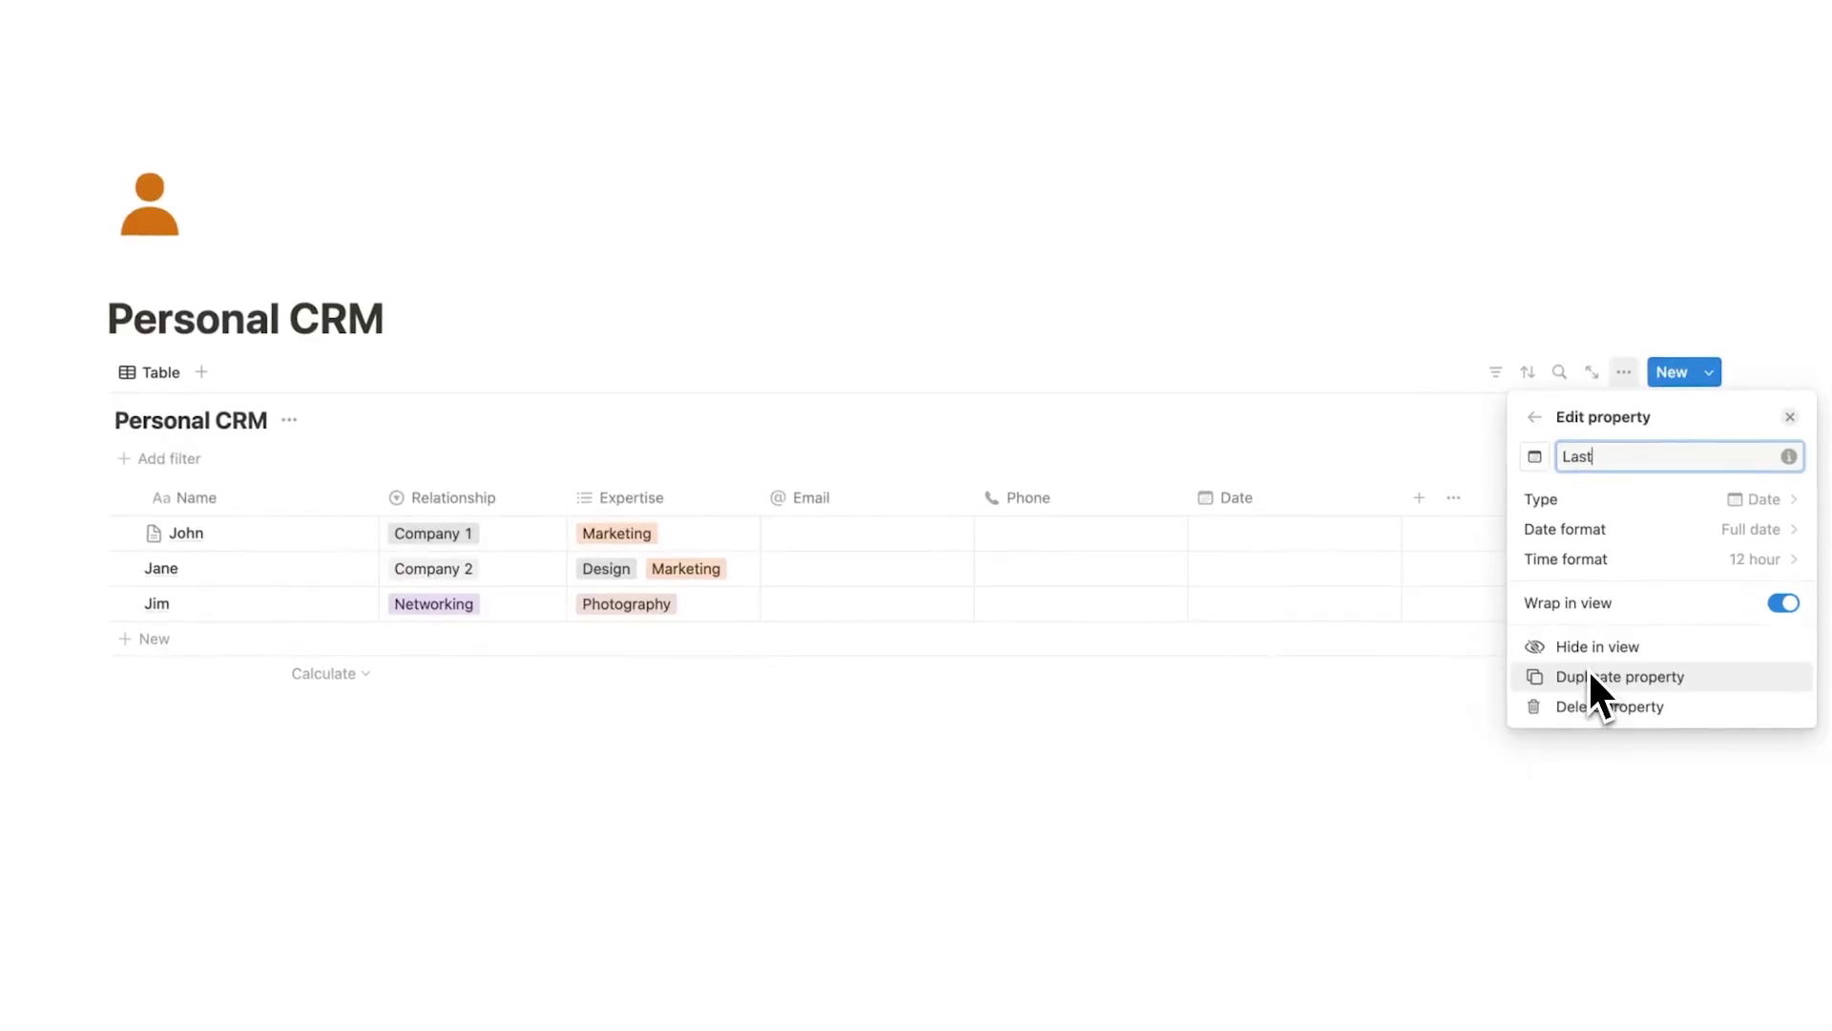
type(" Contacted")
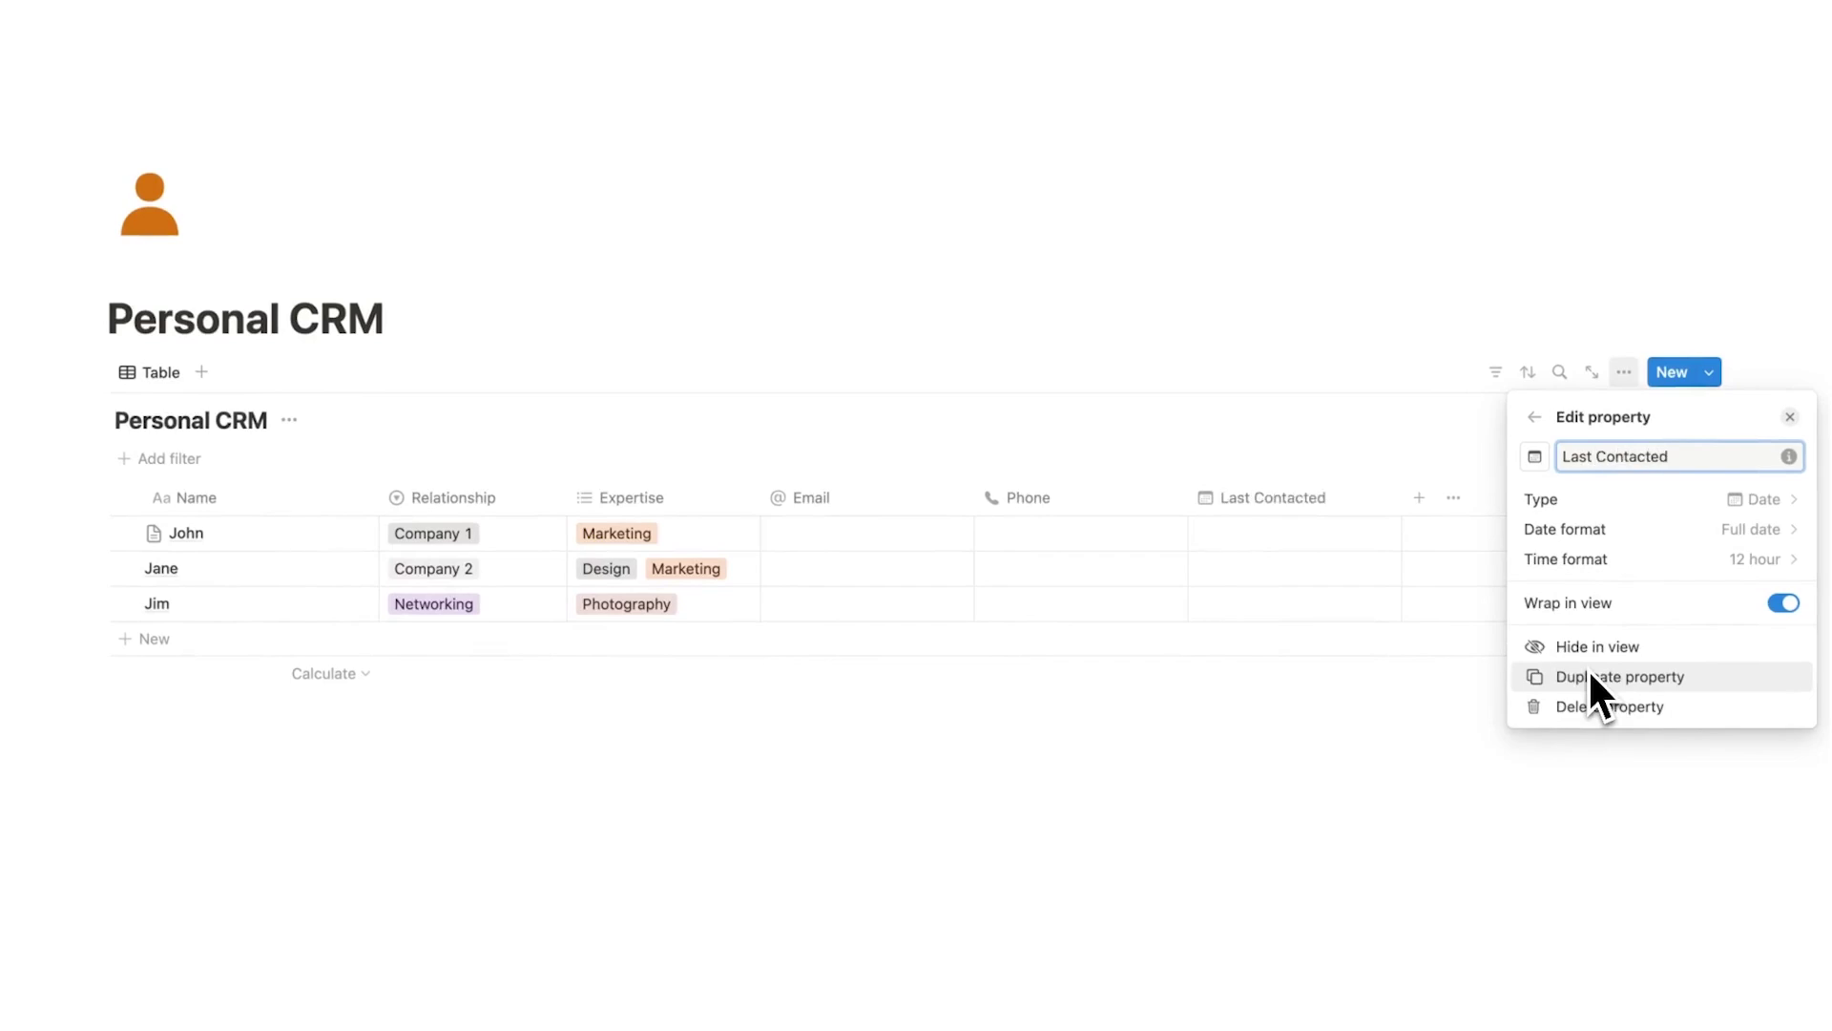
left_click(1441, 744)
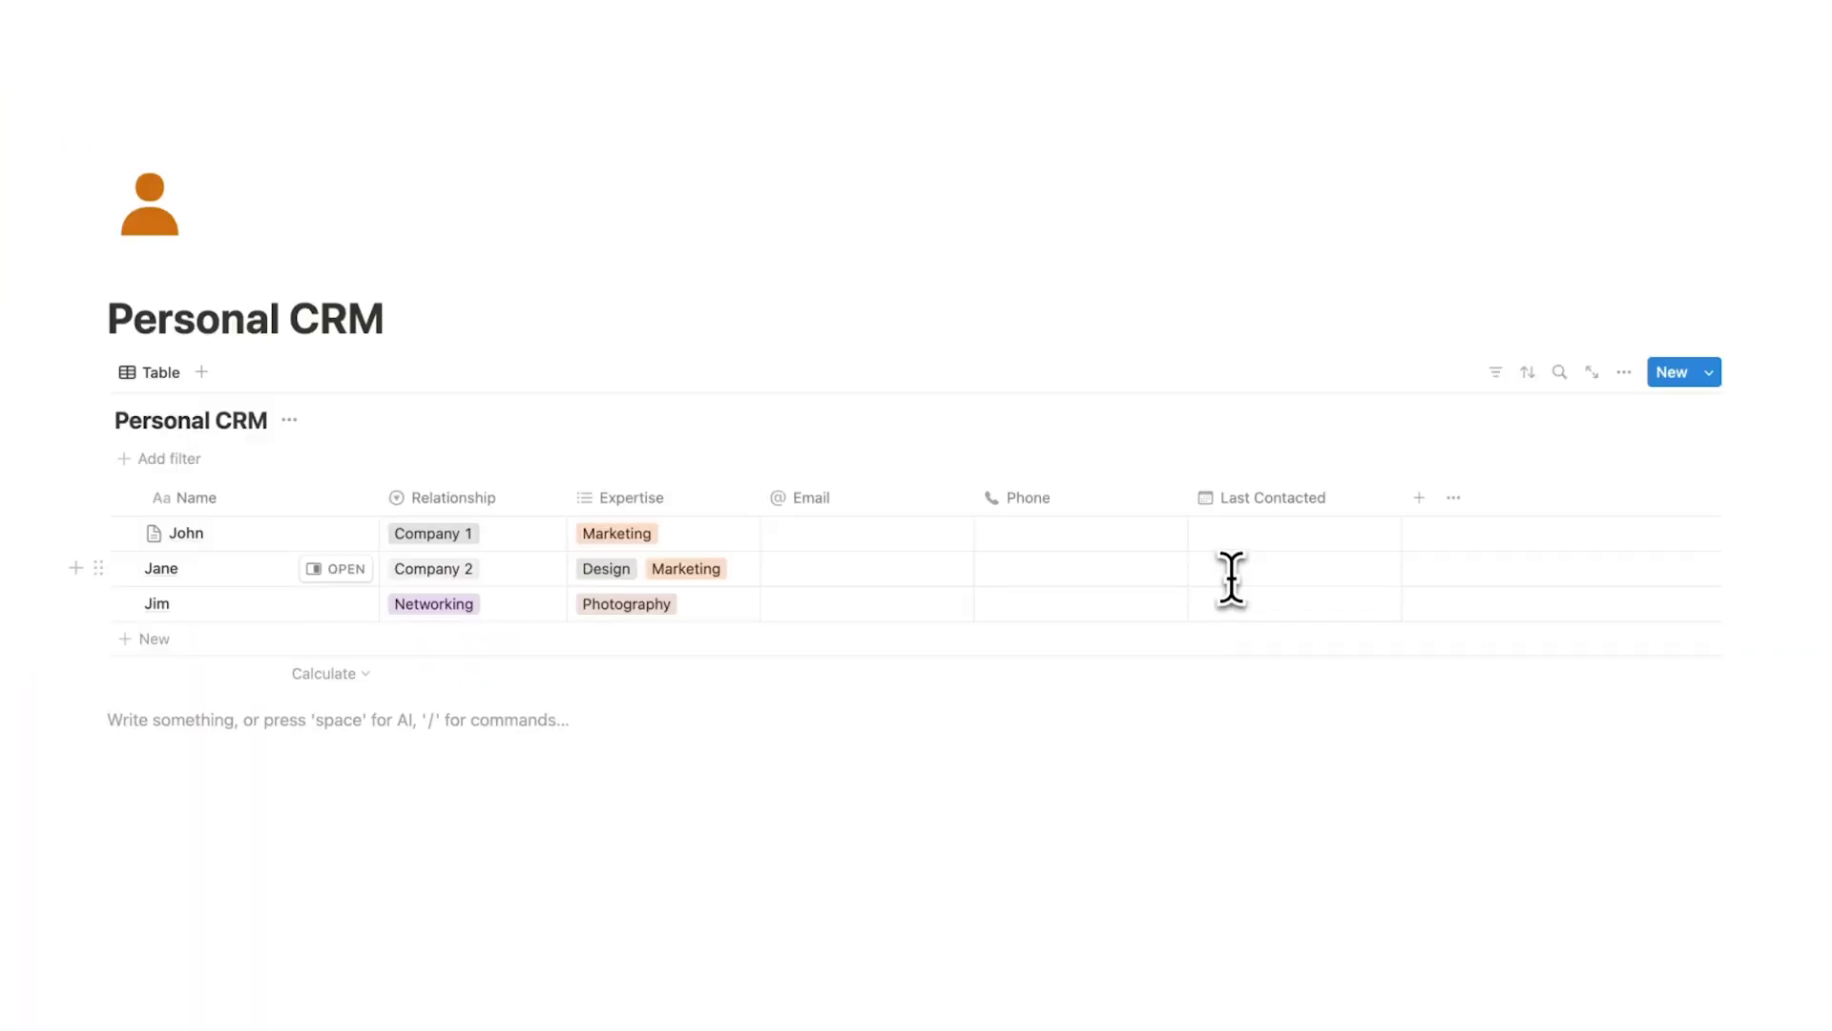
Set Last Contacted to May 9, May 1 and May 11, 2024 for the three contacts.
left_click(1256, 559)
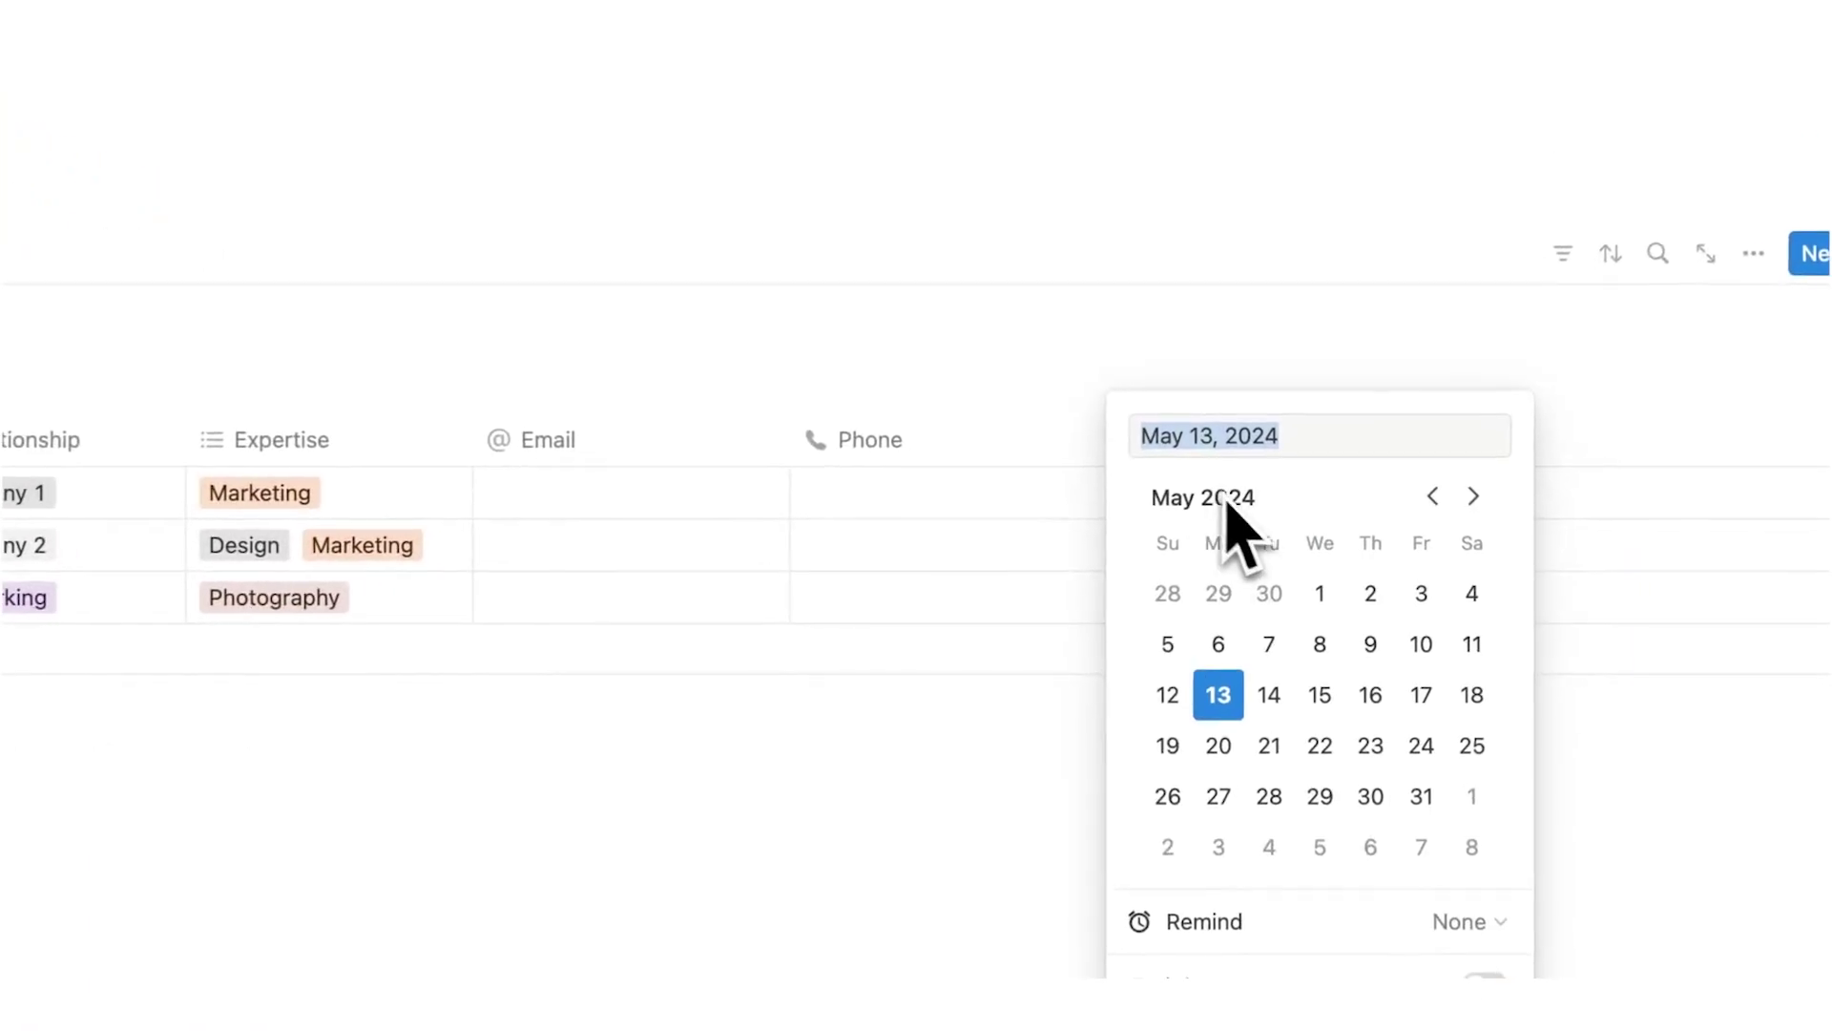
left_click(1370, 642)
left_click(1049, 763)
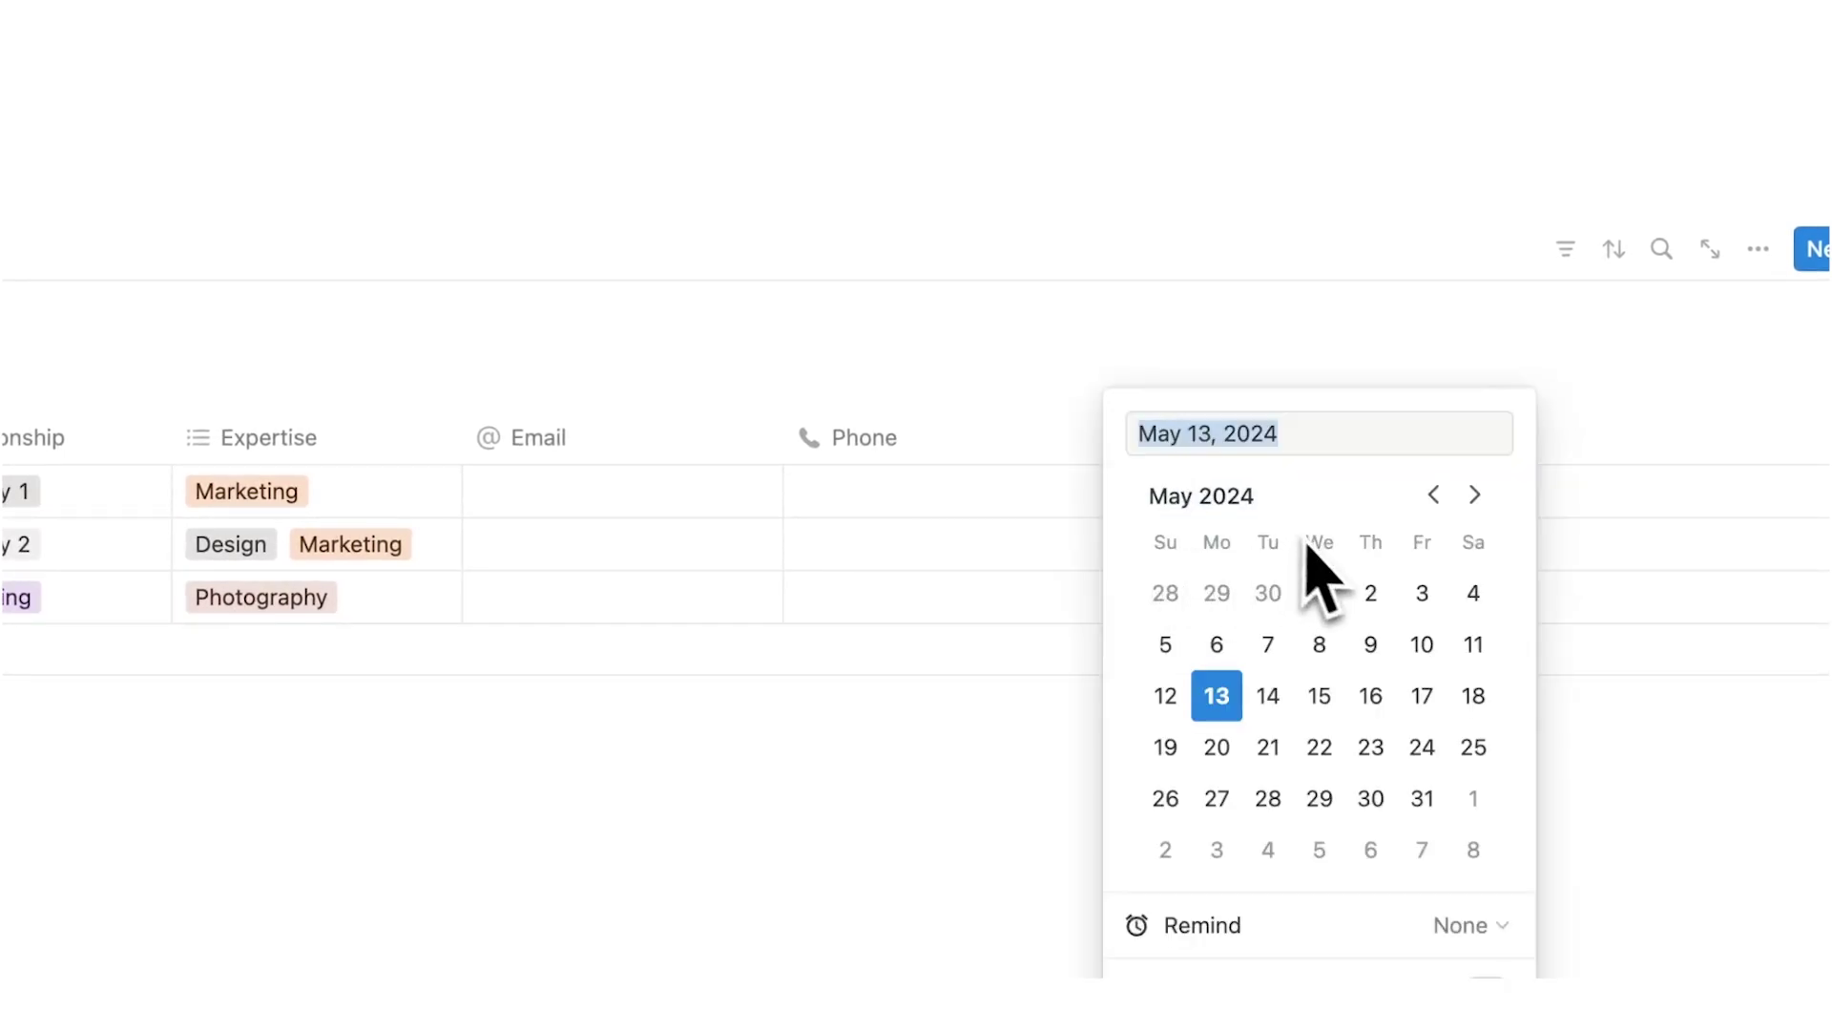
left_click(1327, 592)
left_click(736, 879)
left_click(1193, 597)
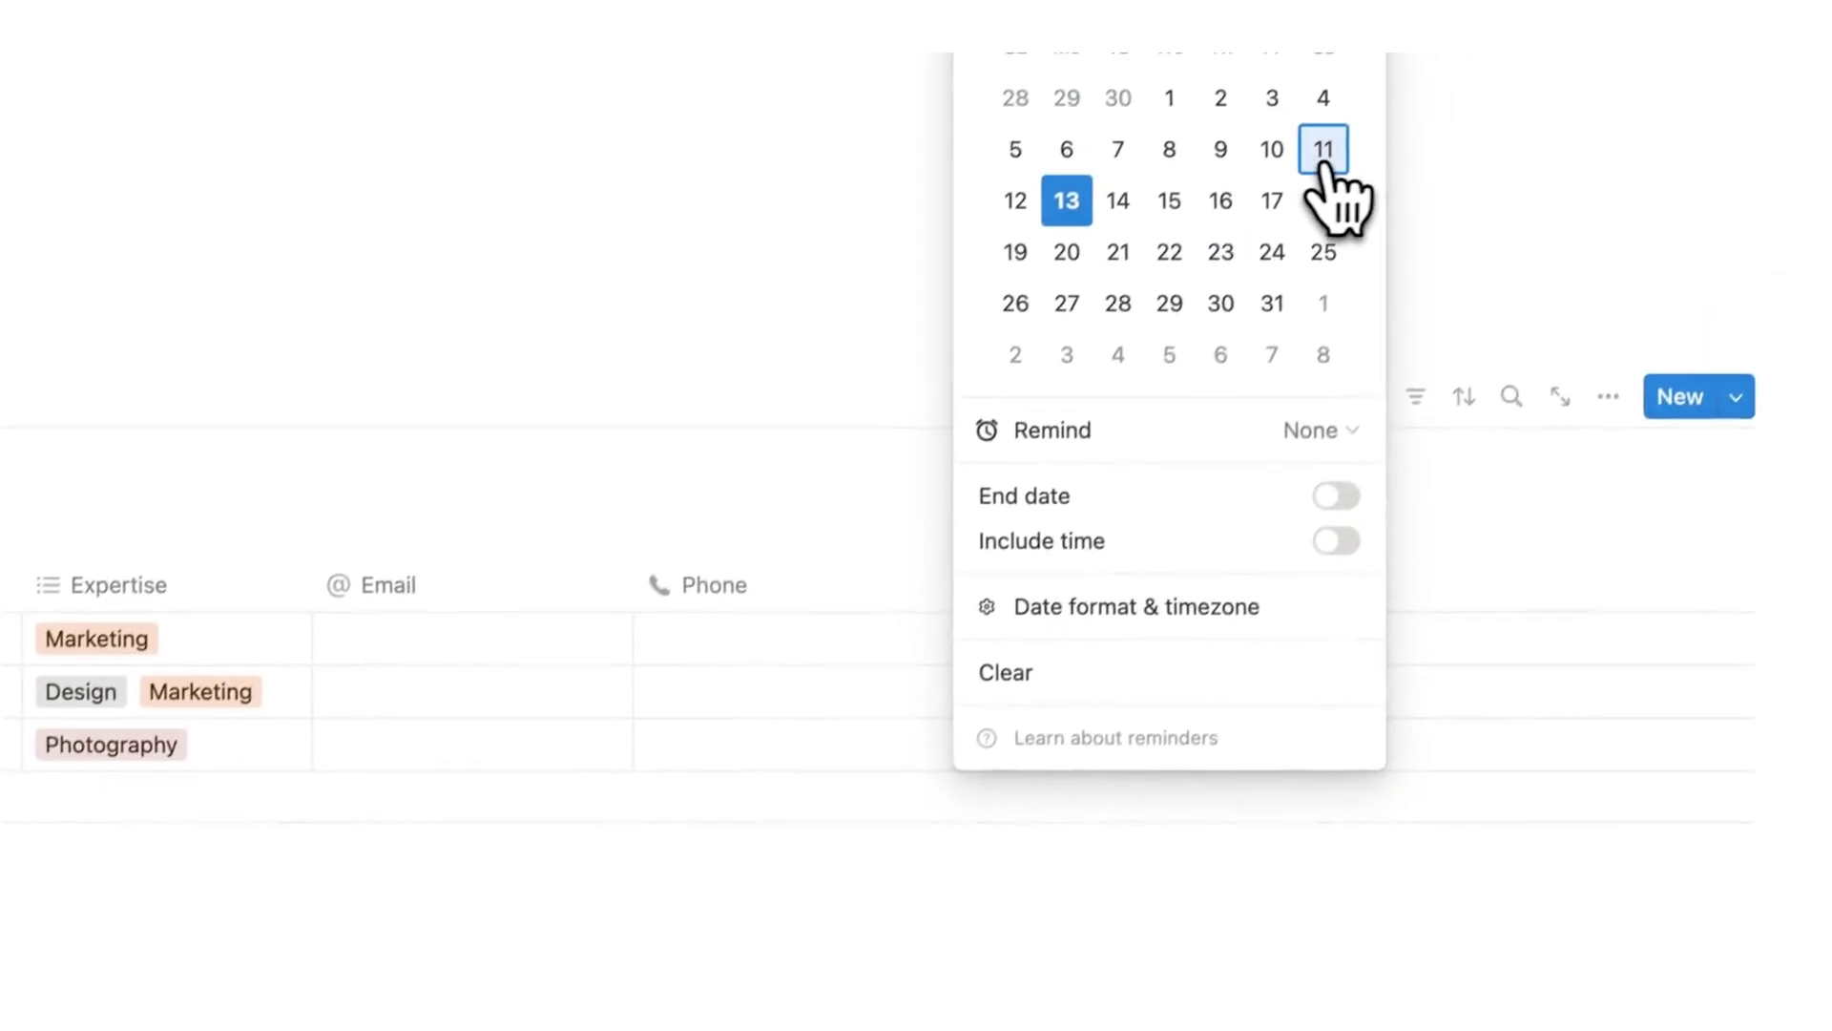
left_click(1474, 1)
left_click(778, 878)
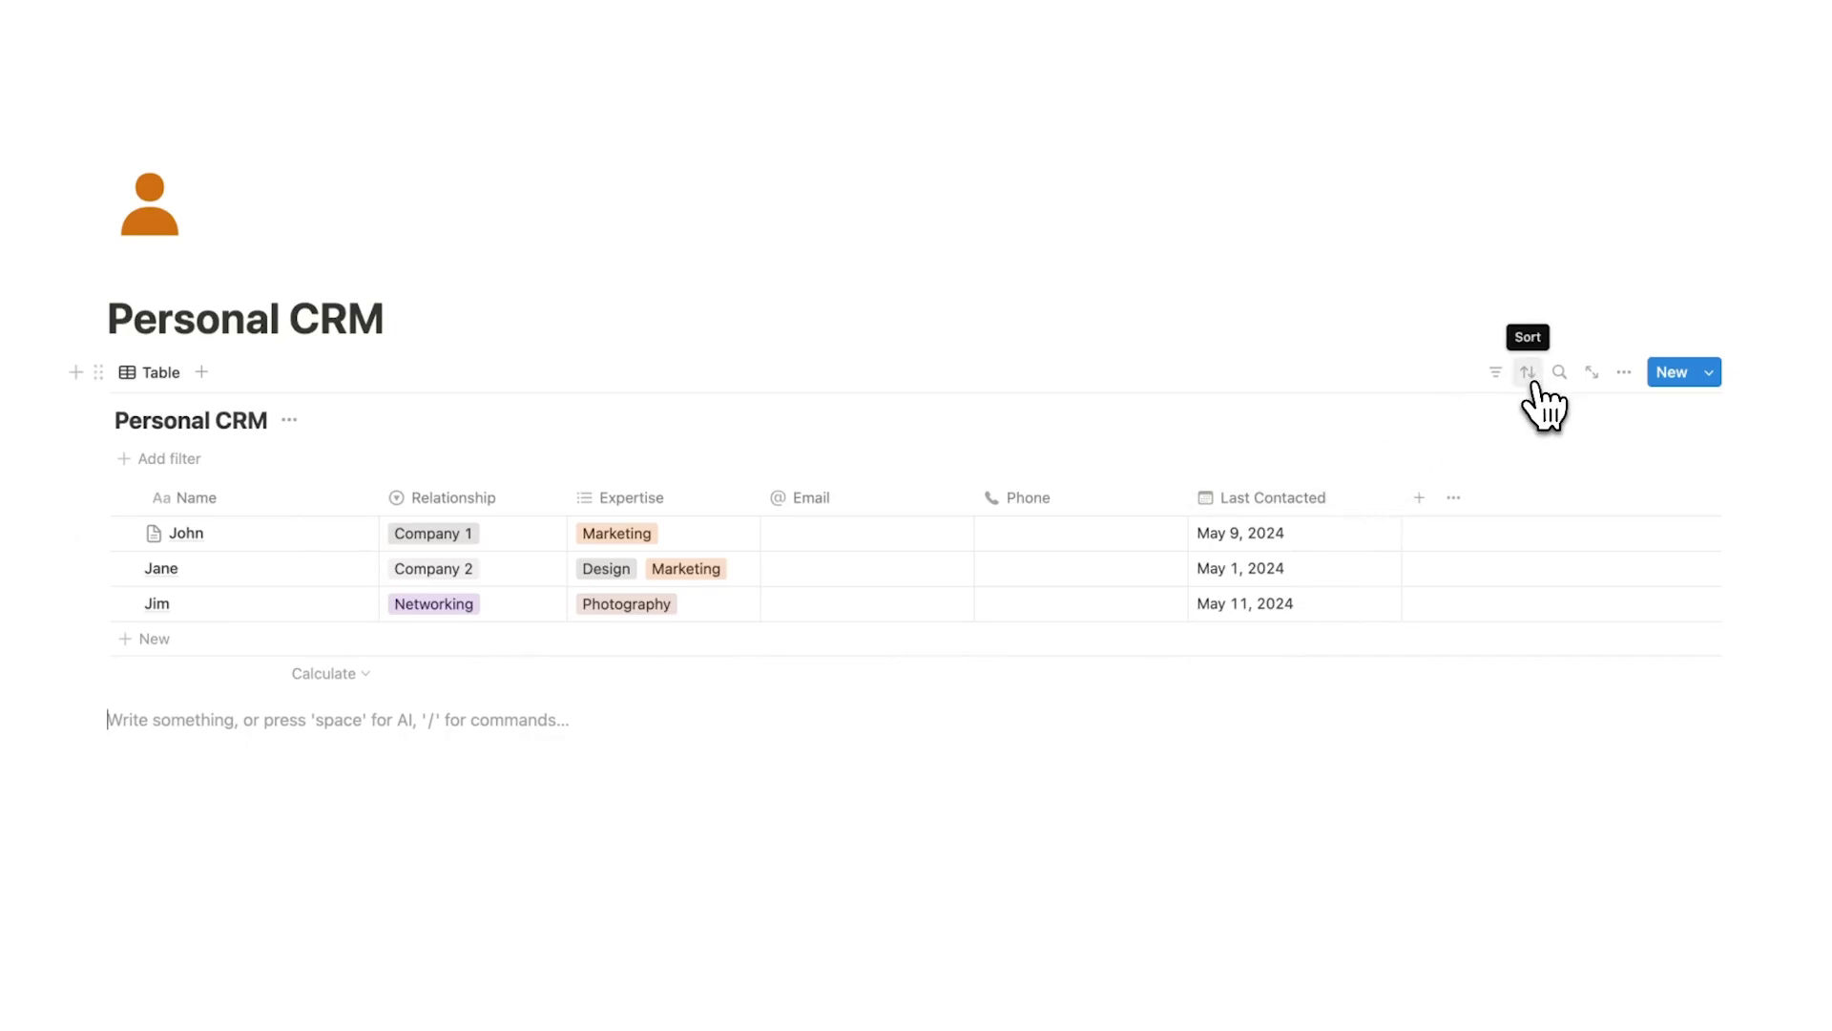
Add a Last Contacted sort, try Descending, then settle on Ascending.
left_click(1527, 373)
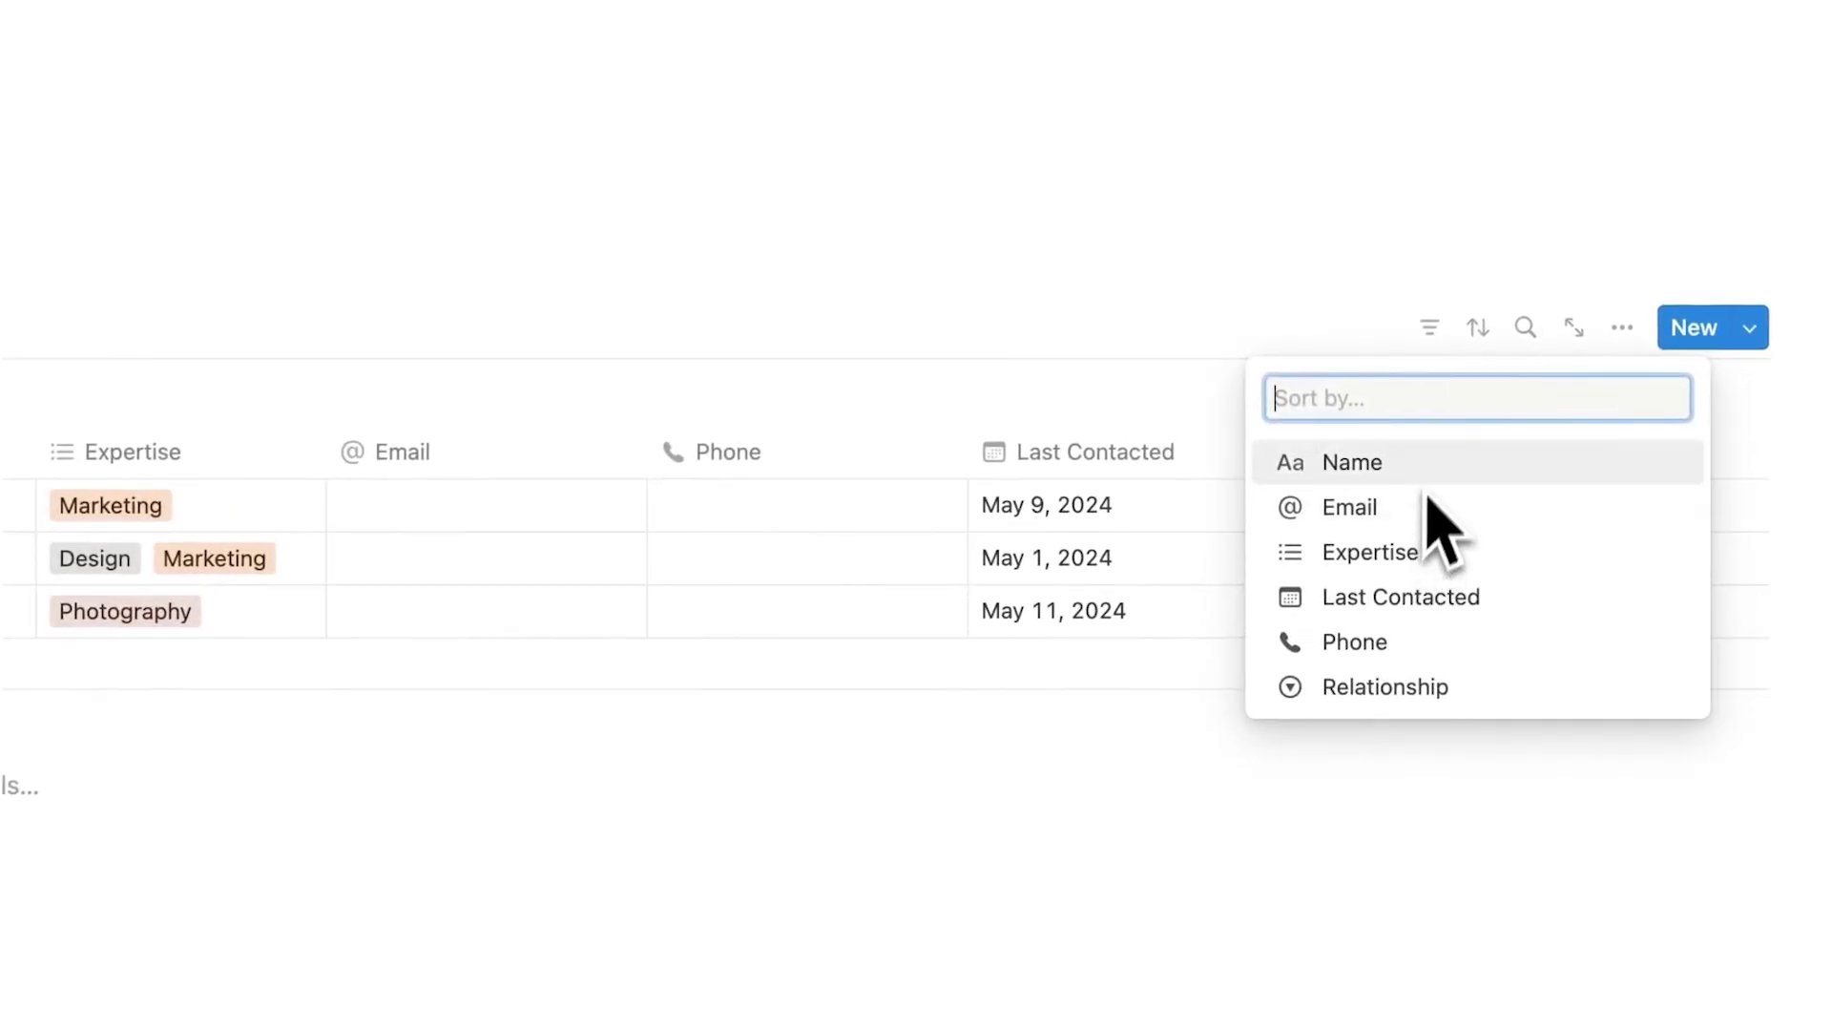
left_click(1554, 634)
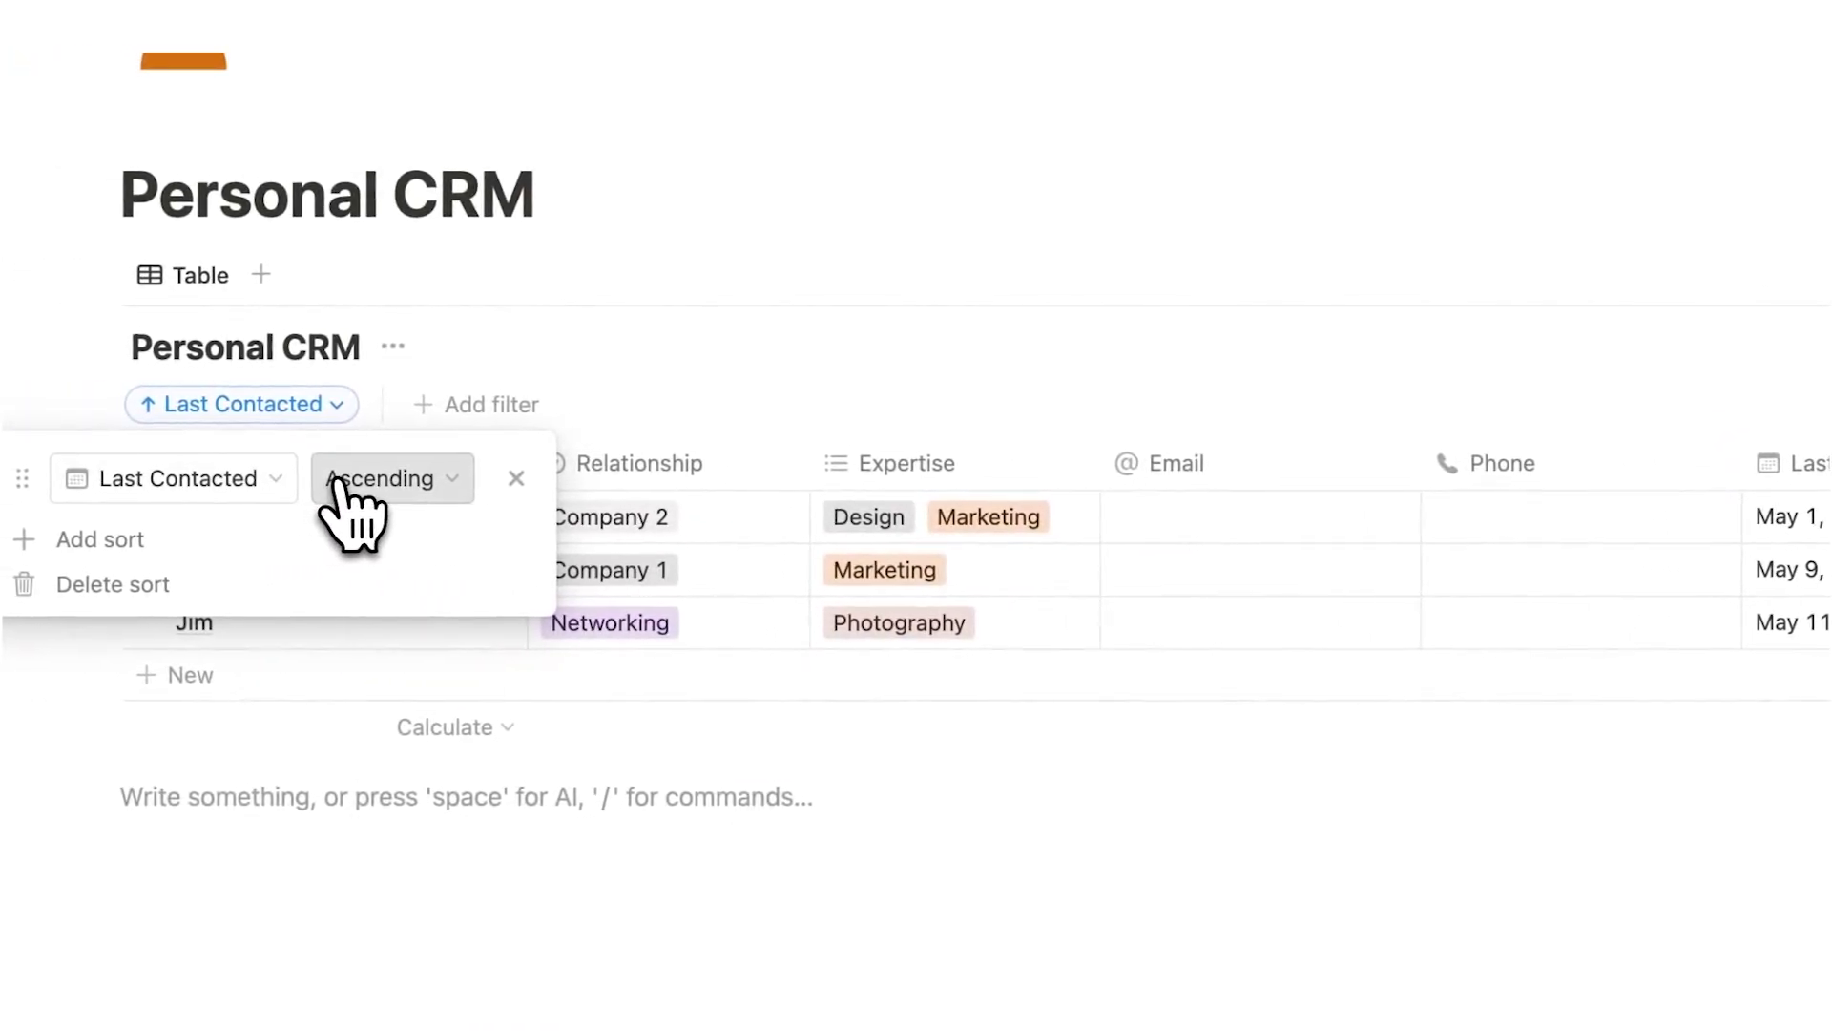
left_click(336, 480)
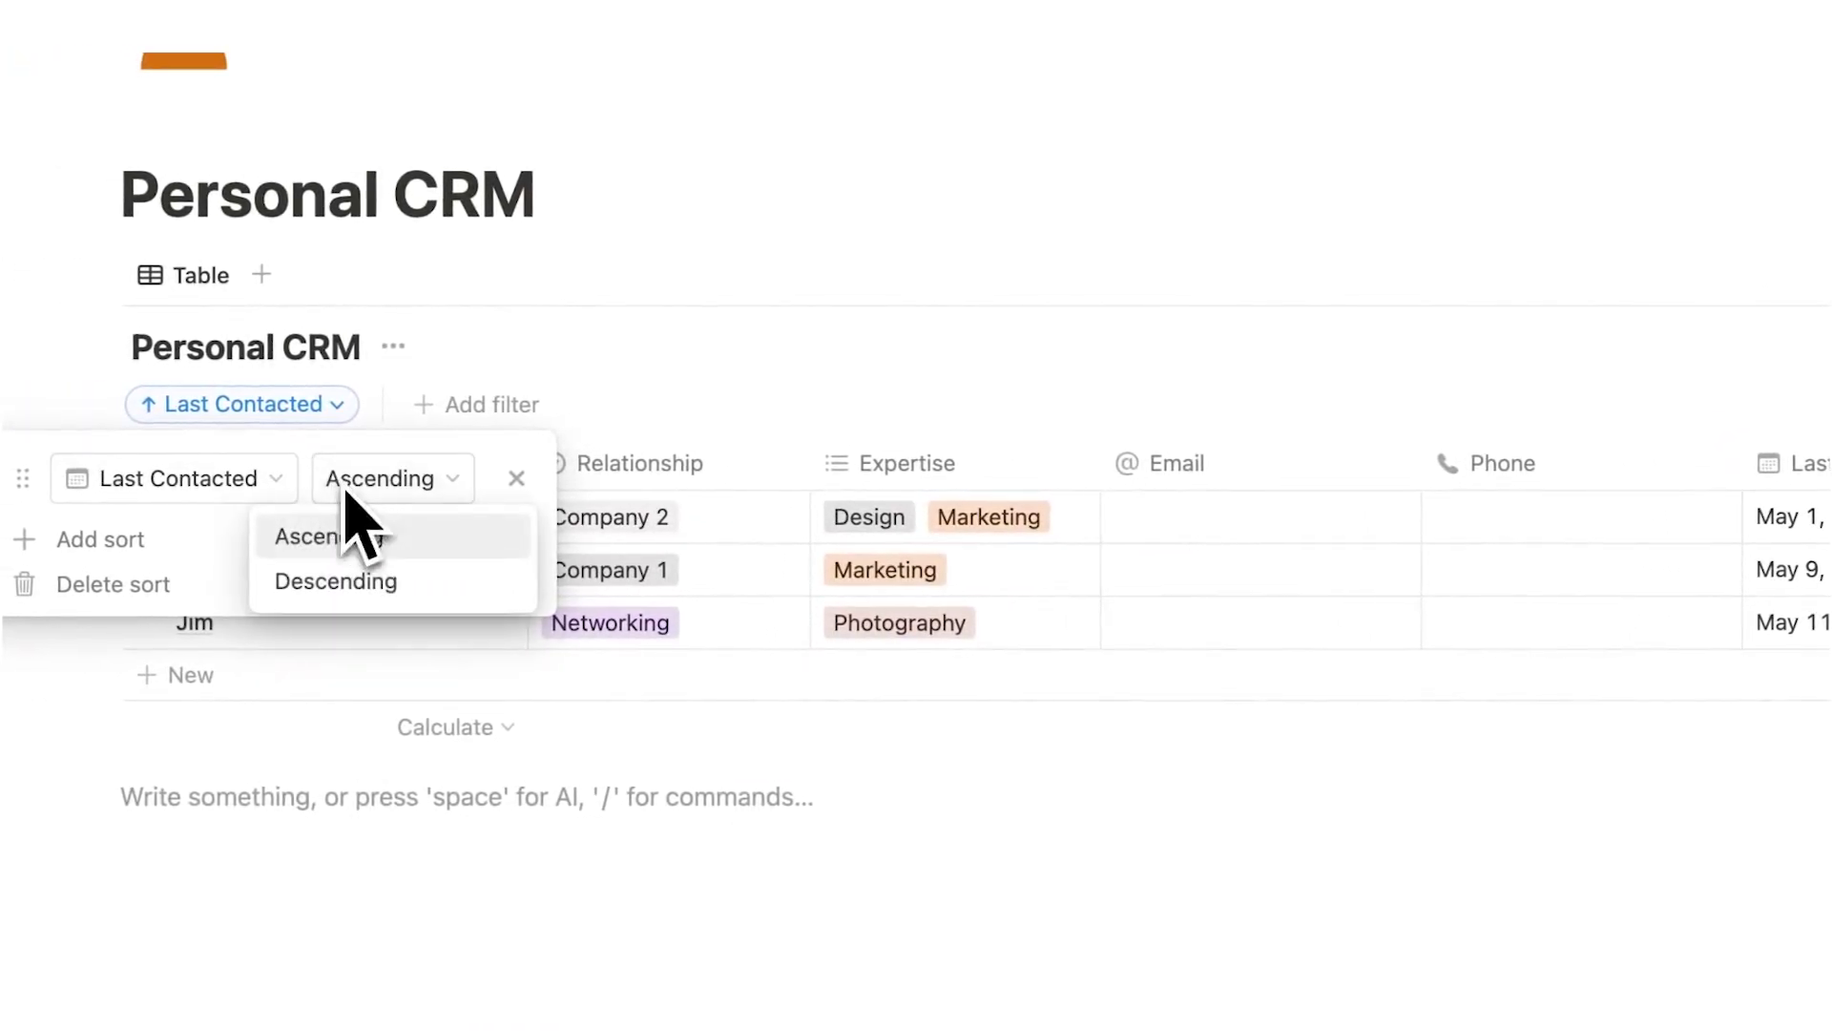
left_click(360, 584)
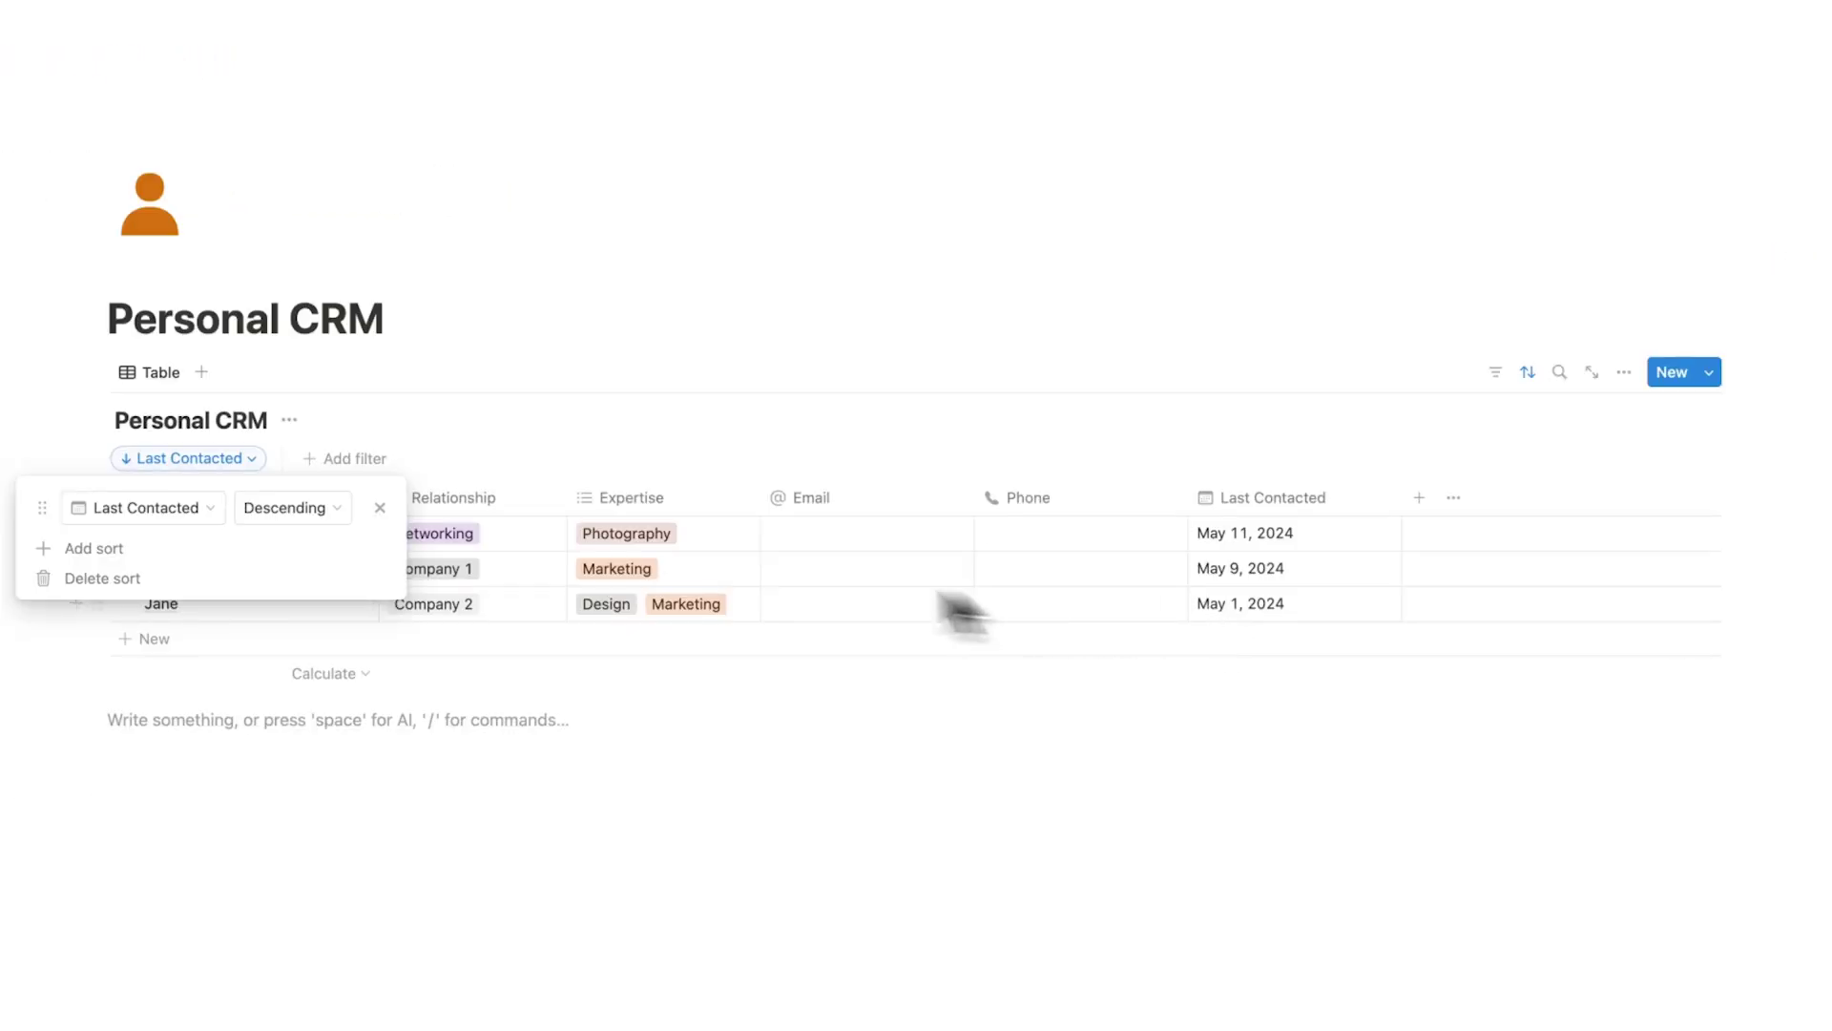
left_click(334, 508)
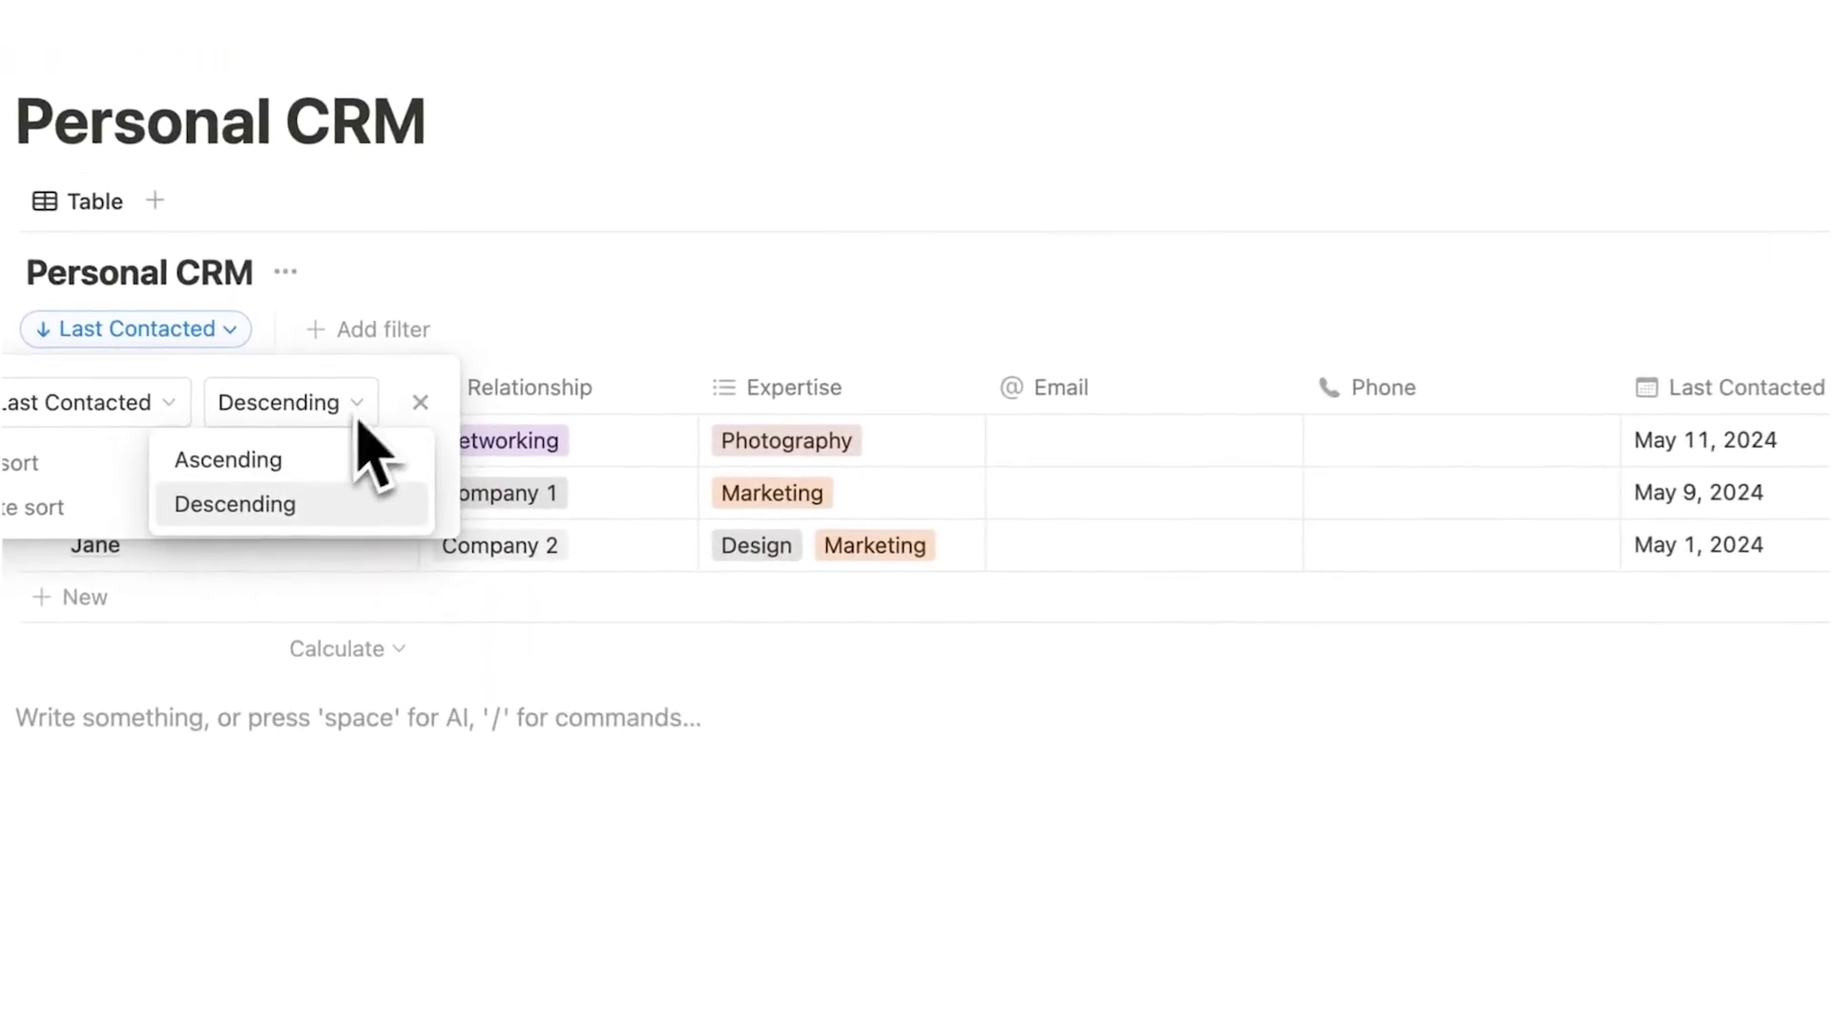
left_click(305, 460)
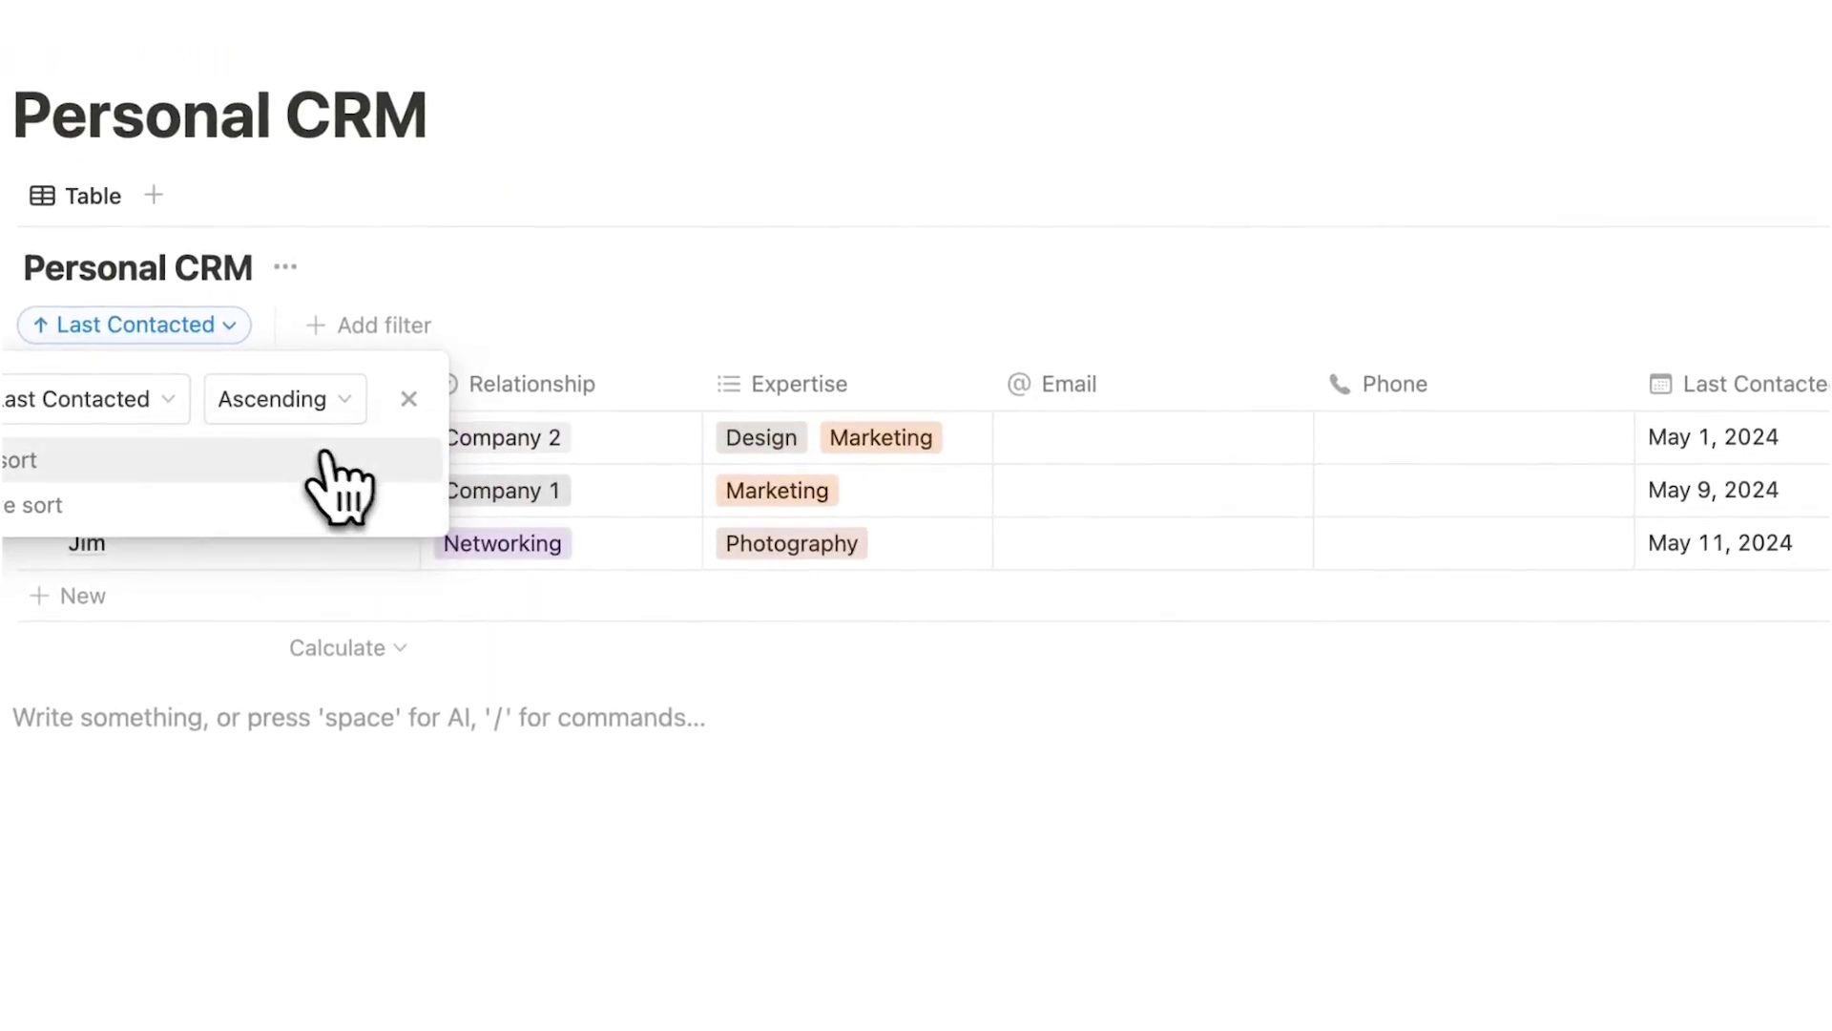
left_click(1122, 739)
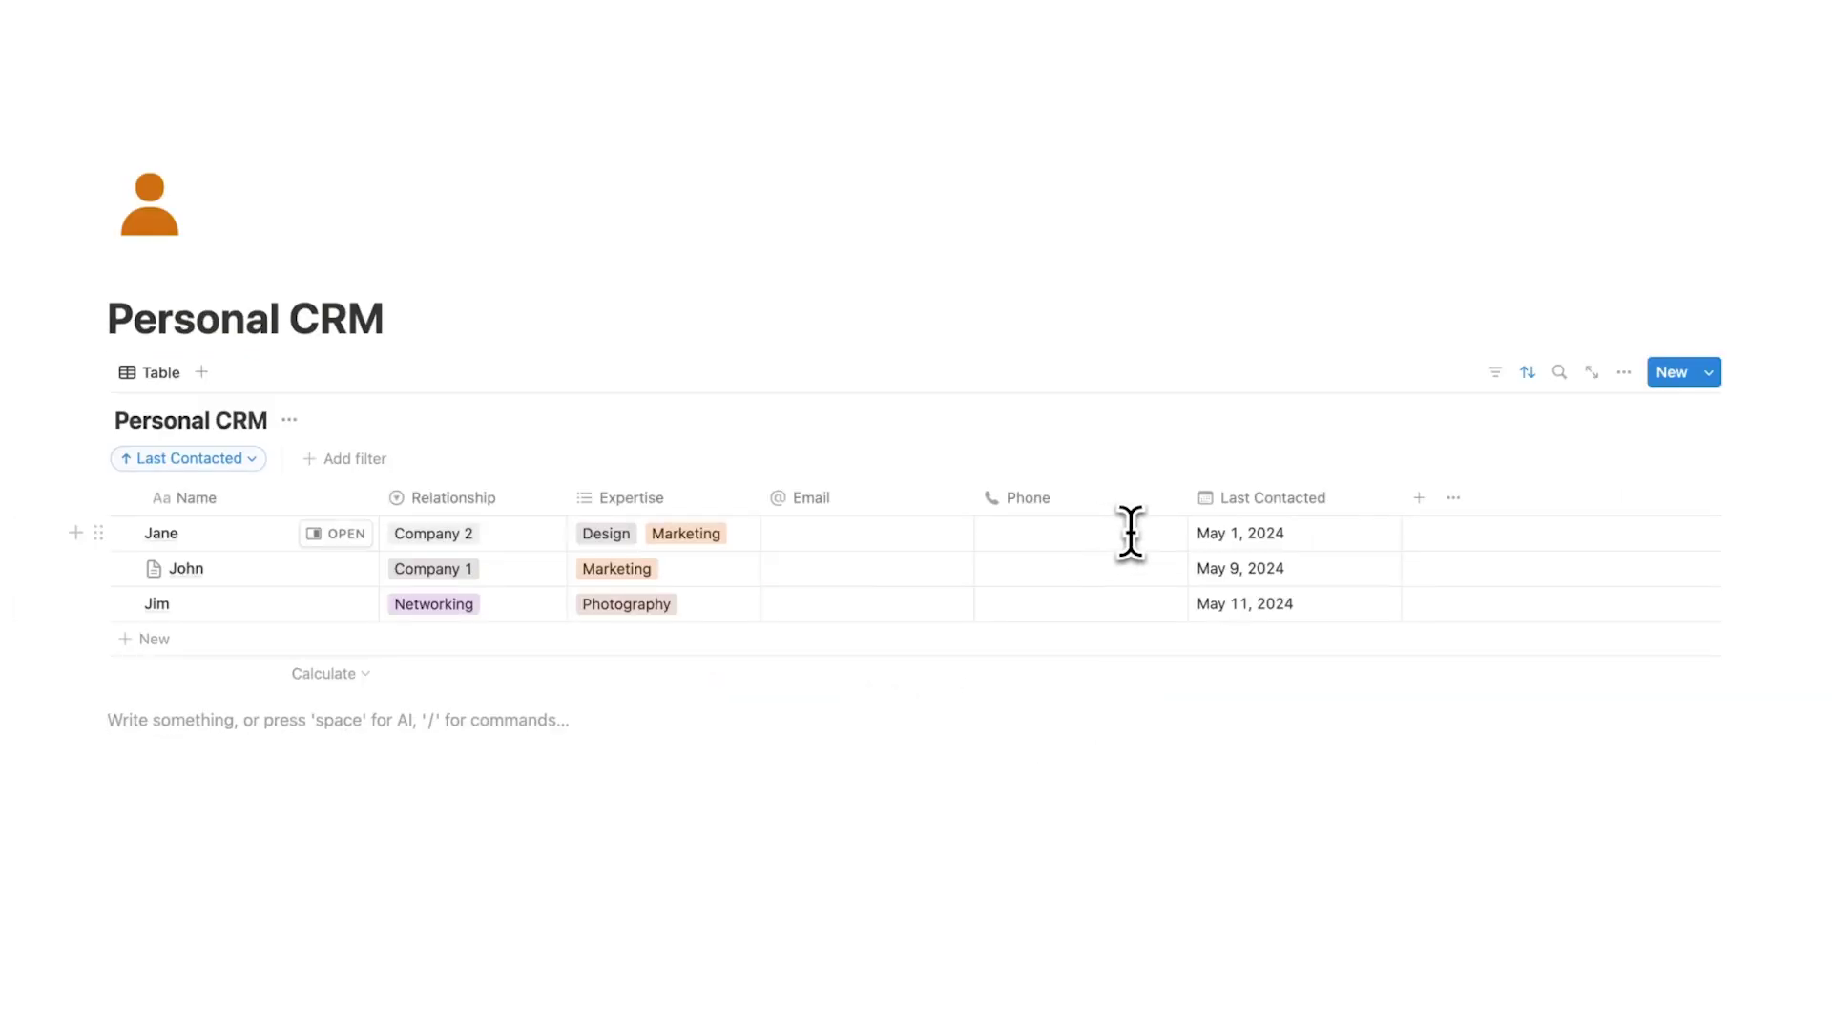
left_click_drag(384, 318, 106, 318)
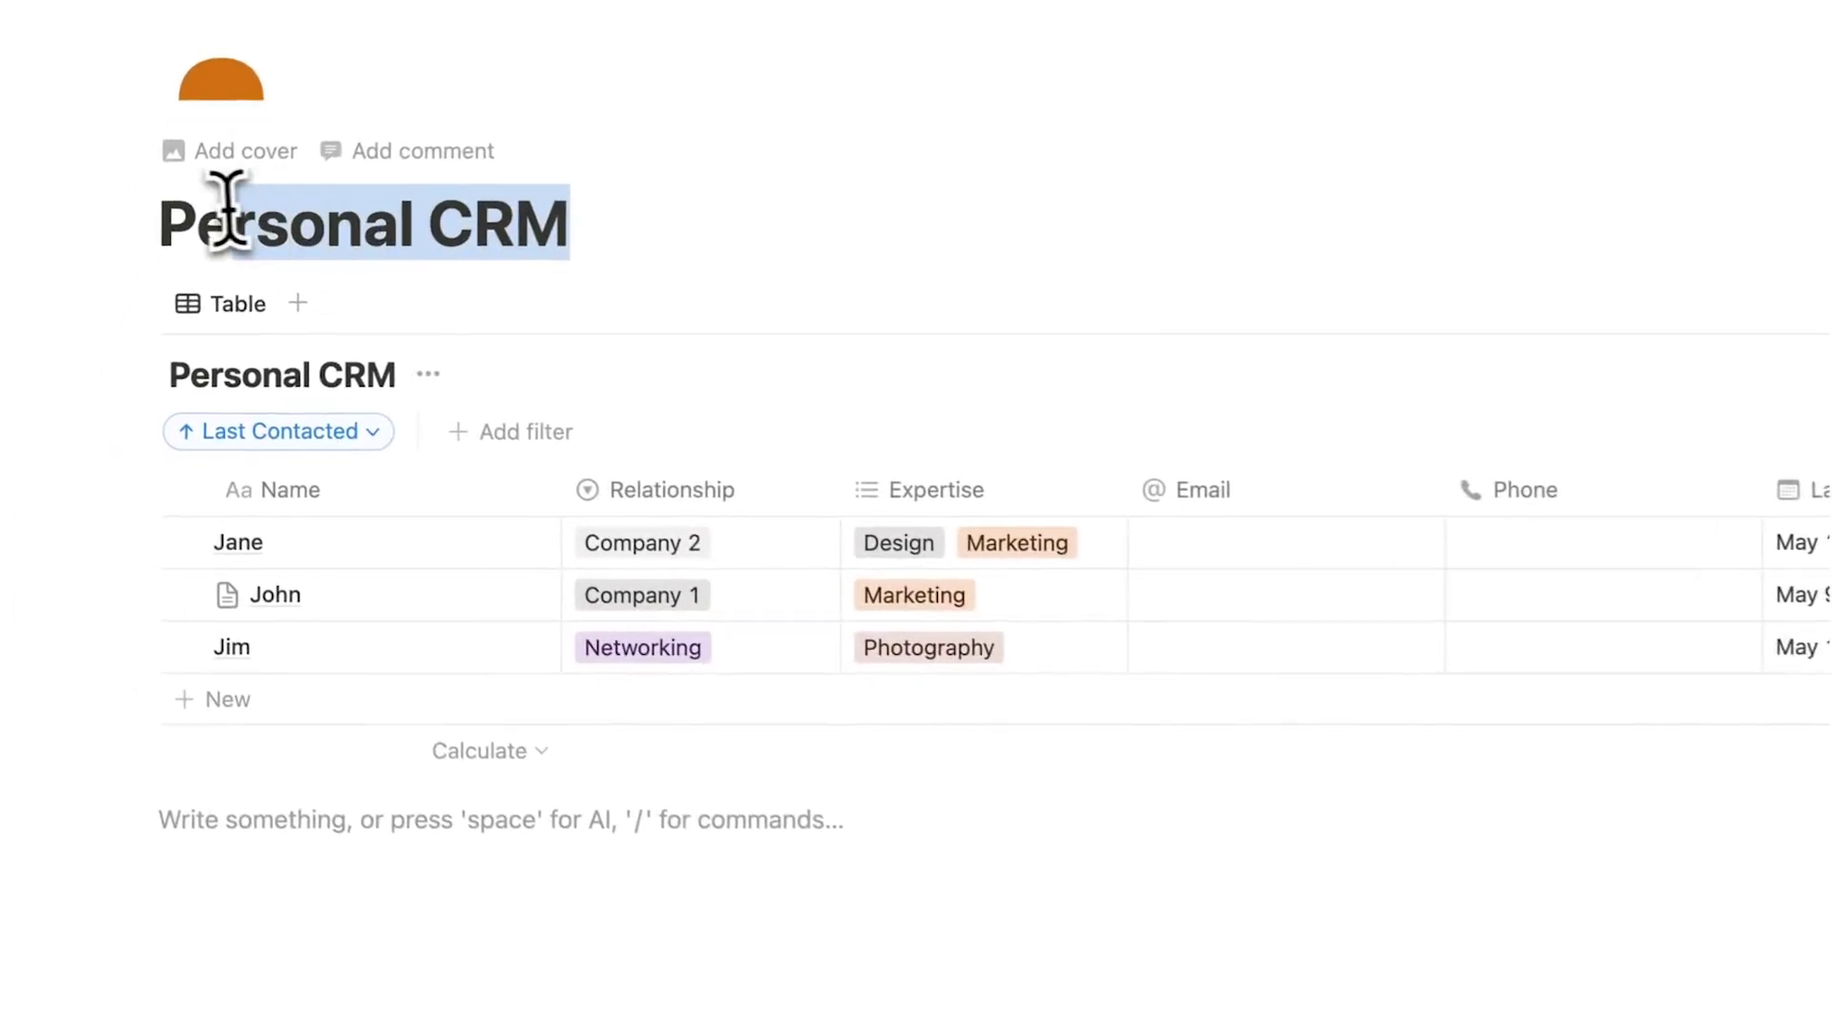
left_click(798, 811)
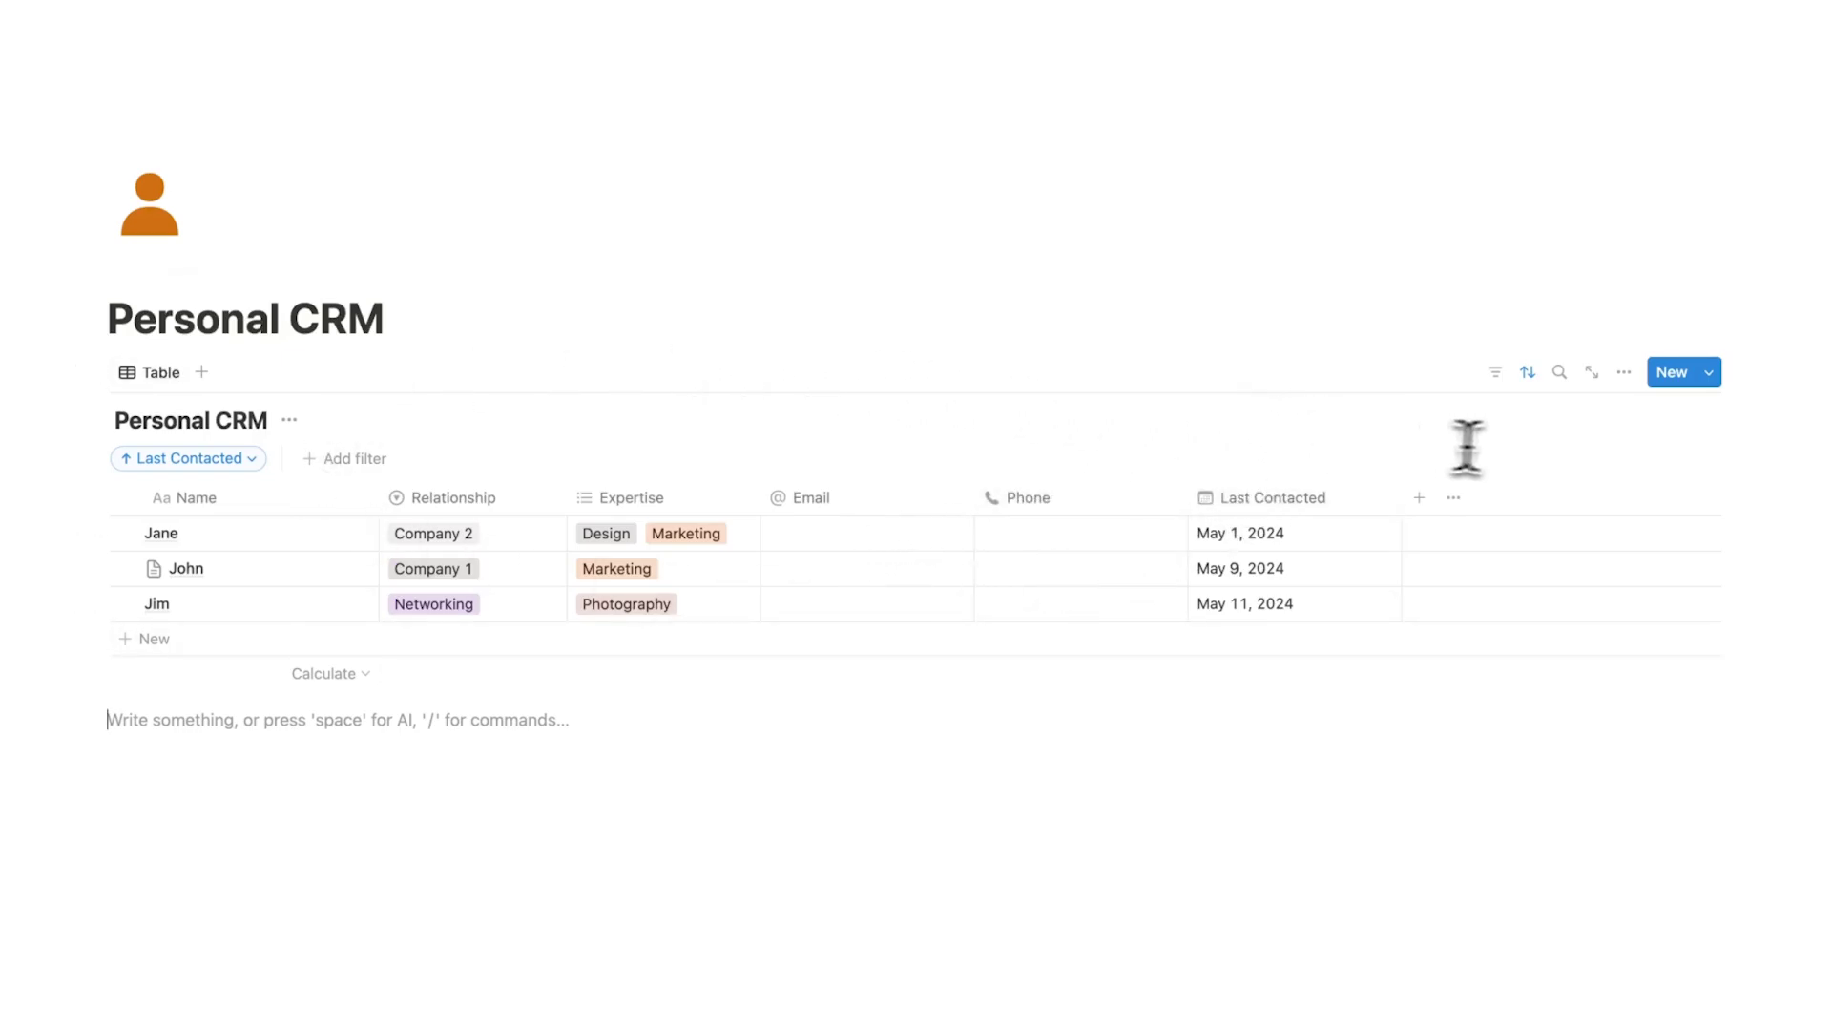
Group the table view by the Relationship property.
left_click(1624, 372)
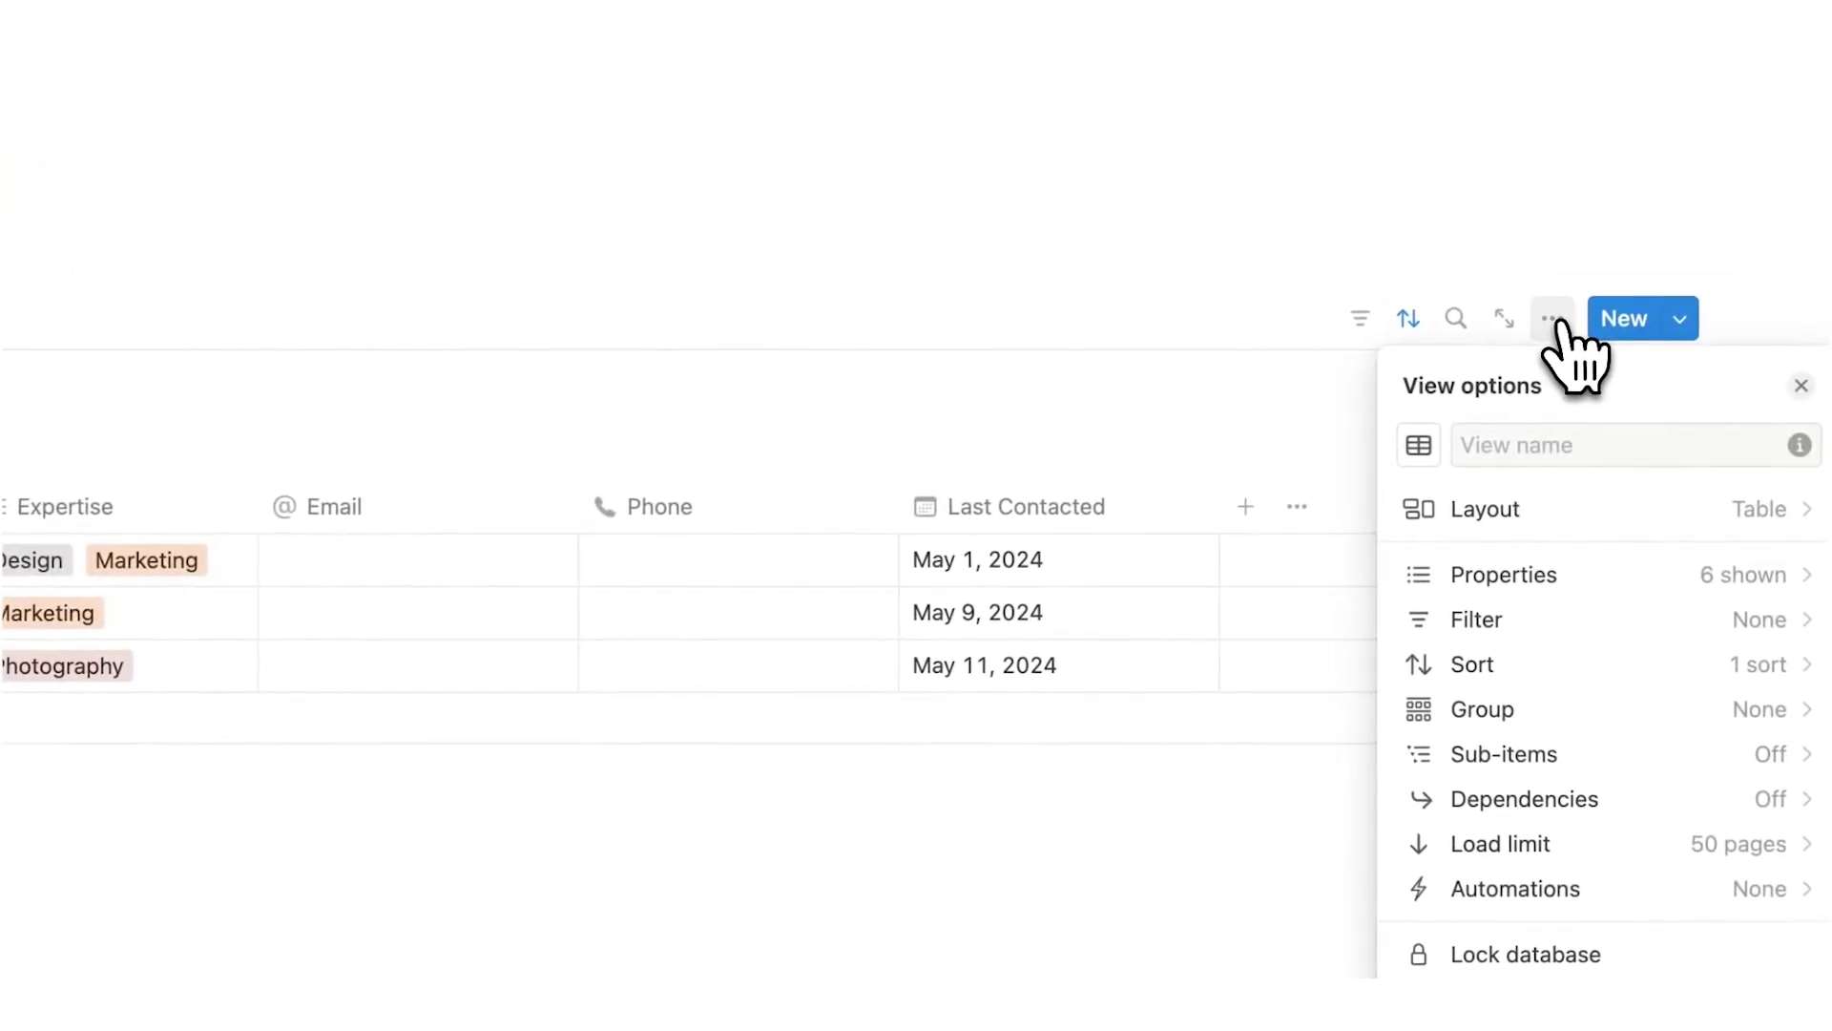
left_click(1584, 709)
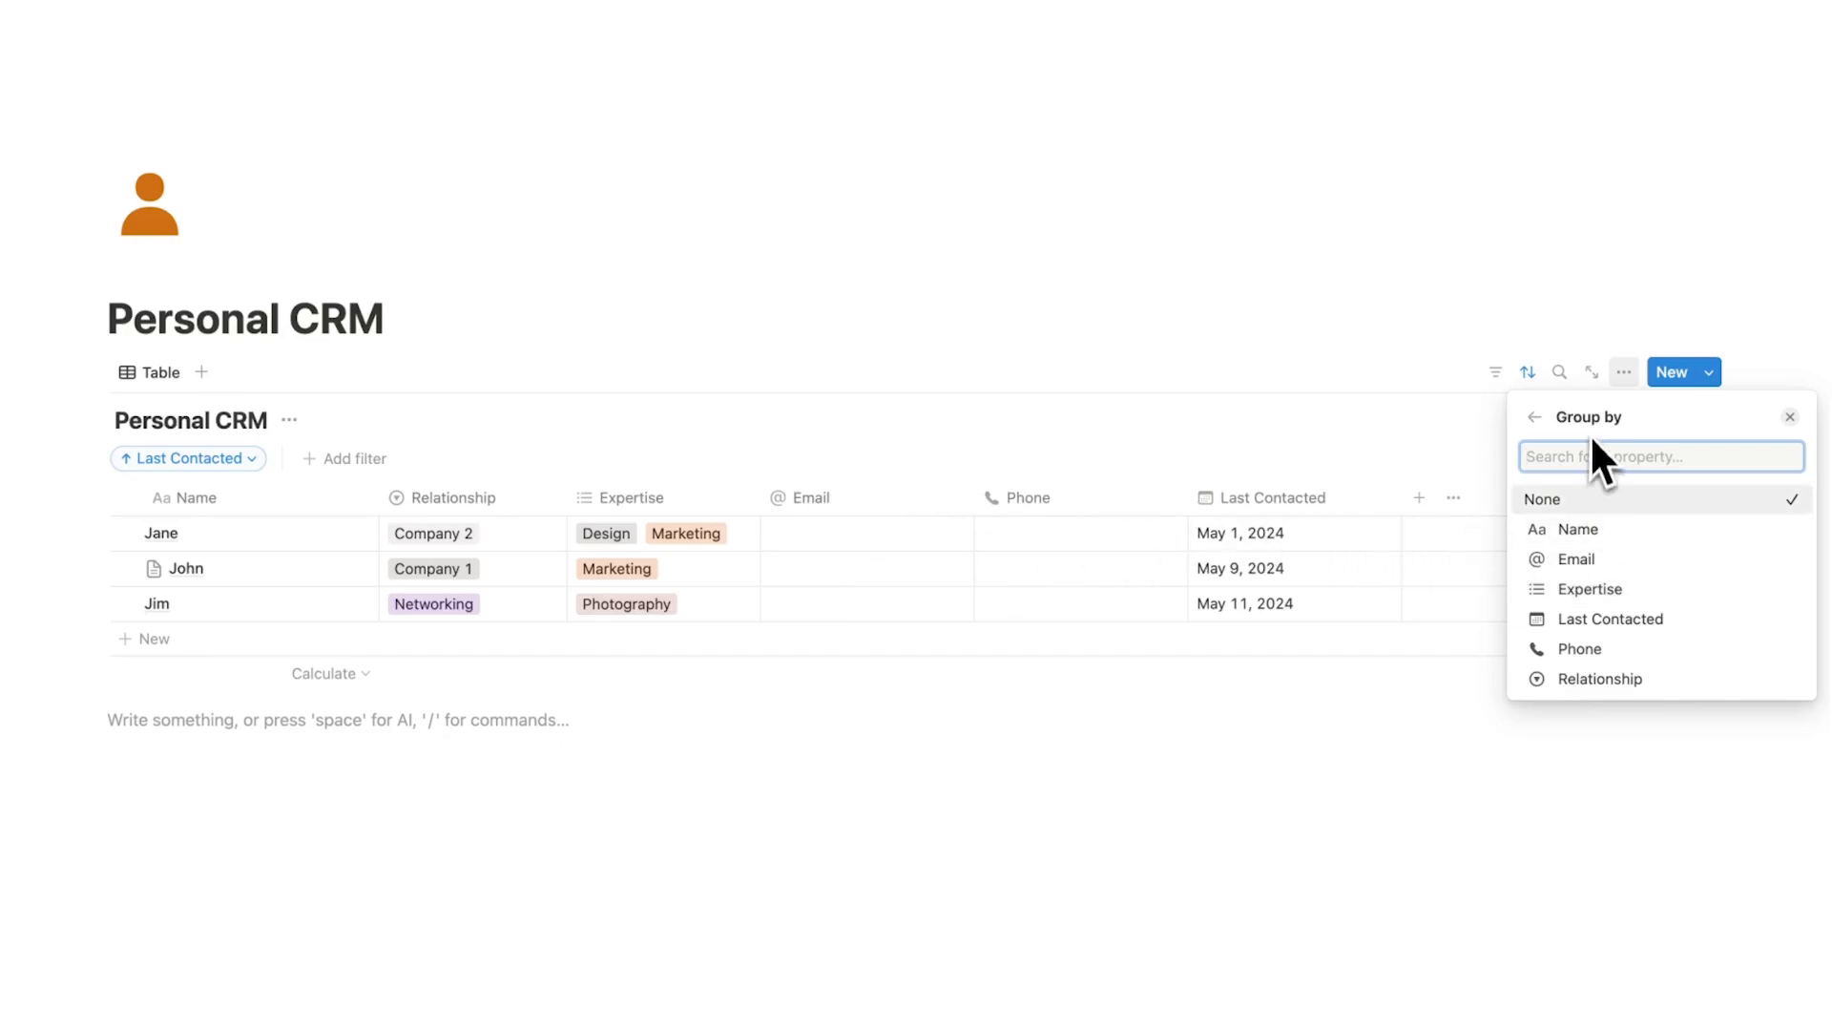
left_click(1600, 679)
left_click(626, 359)
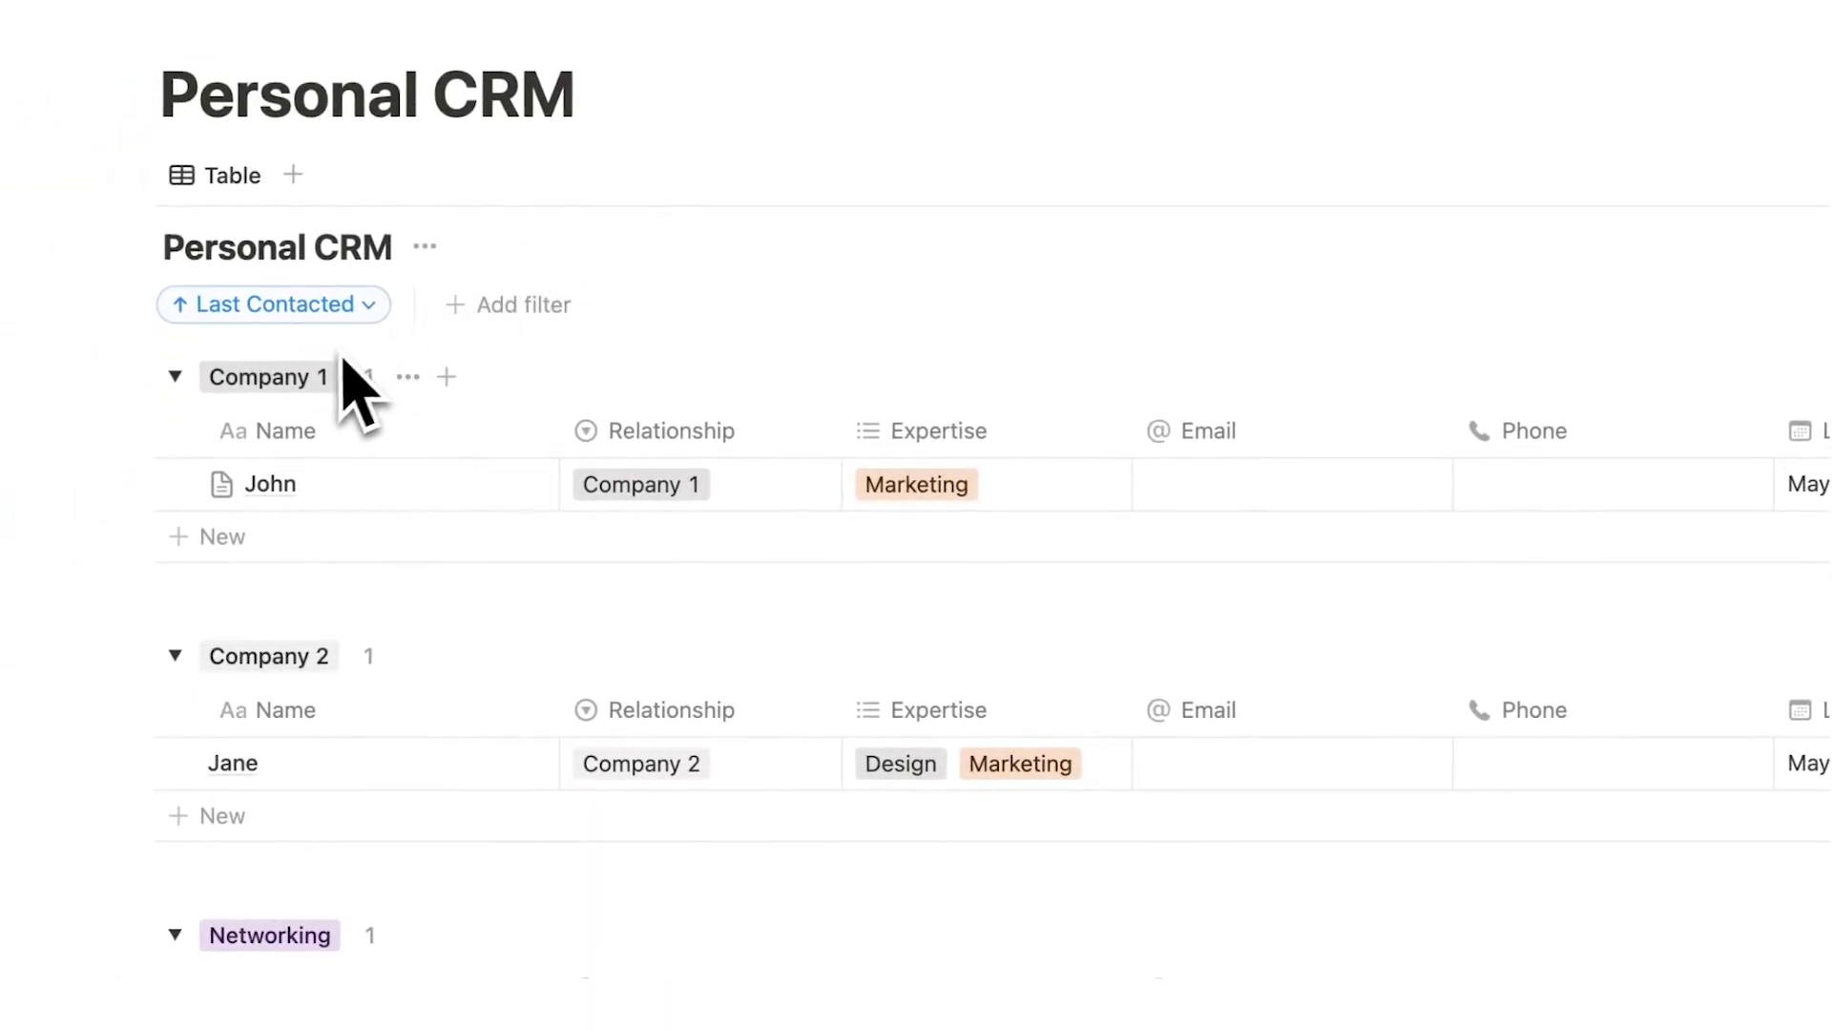
Expand the 3 hidden groups to reveal Family, Friends and No Relationship.
scroll(397, 675, "down", 5)
left_click(306, 750)
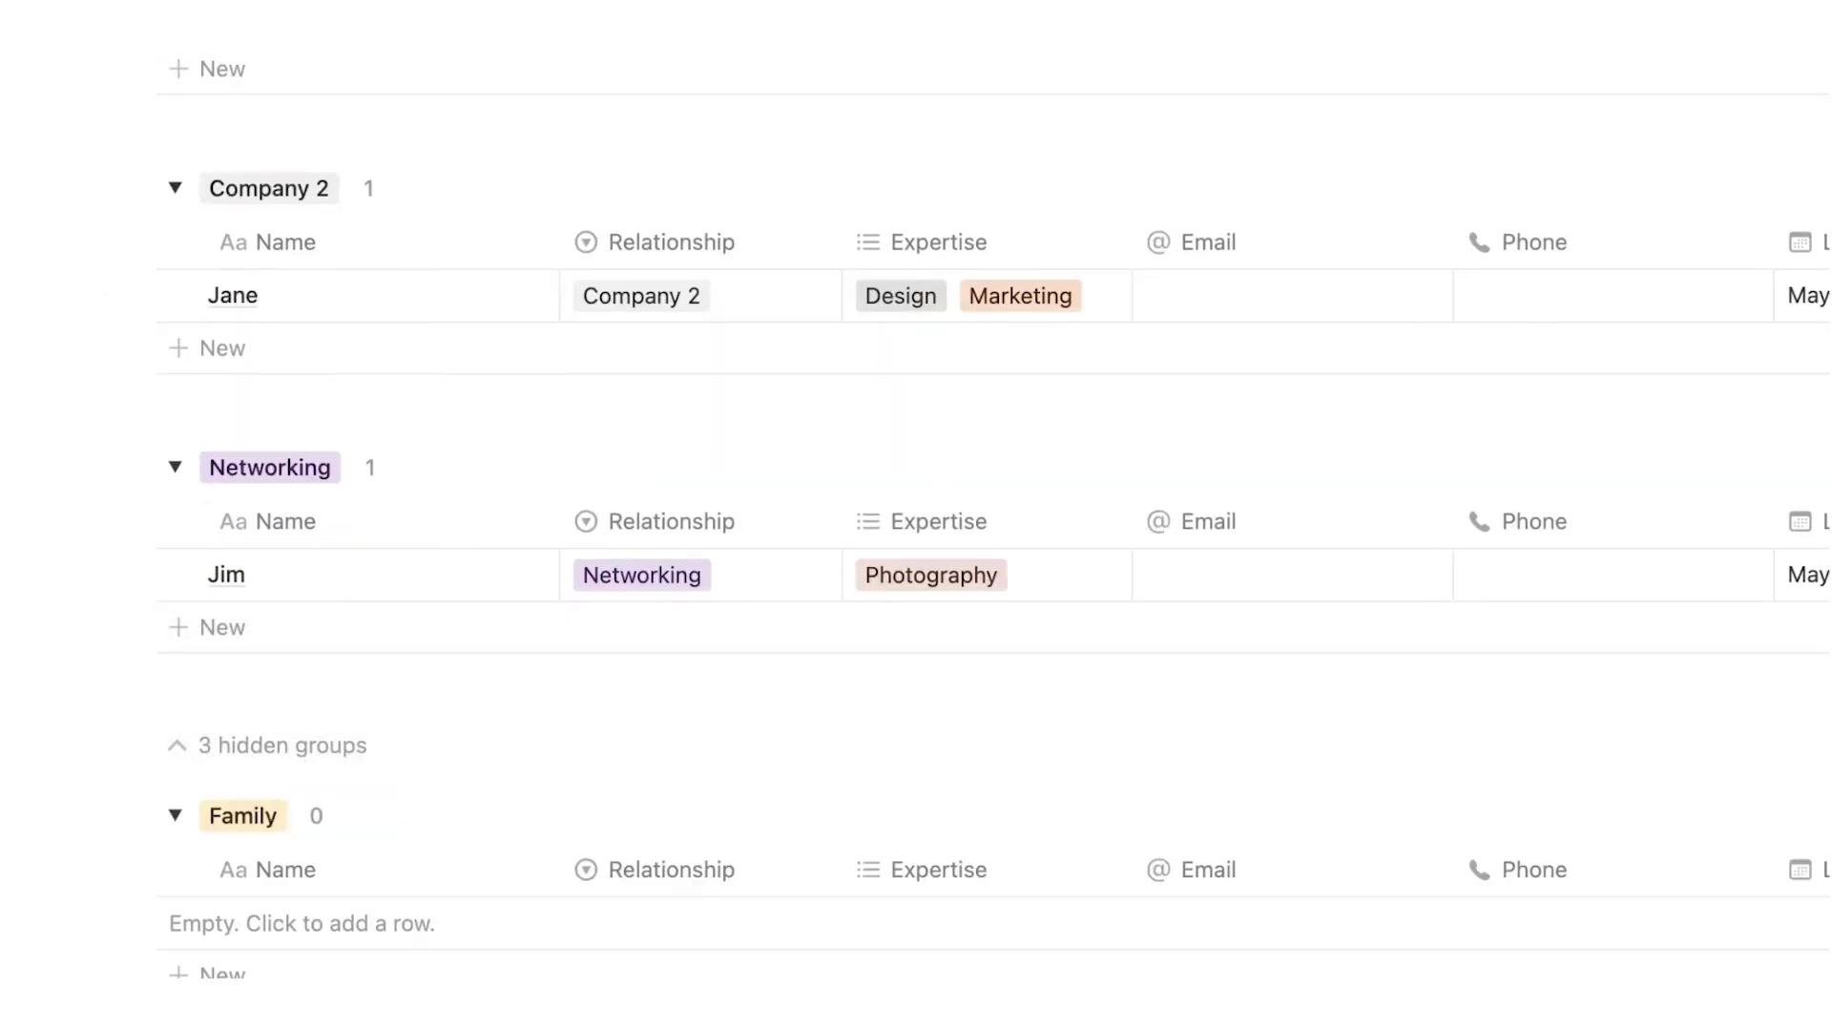
scroll(605, 491, "down", 5)
scroll(376, 593, "up", 2)
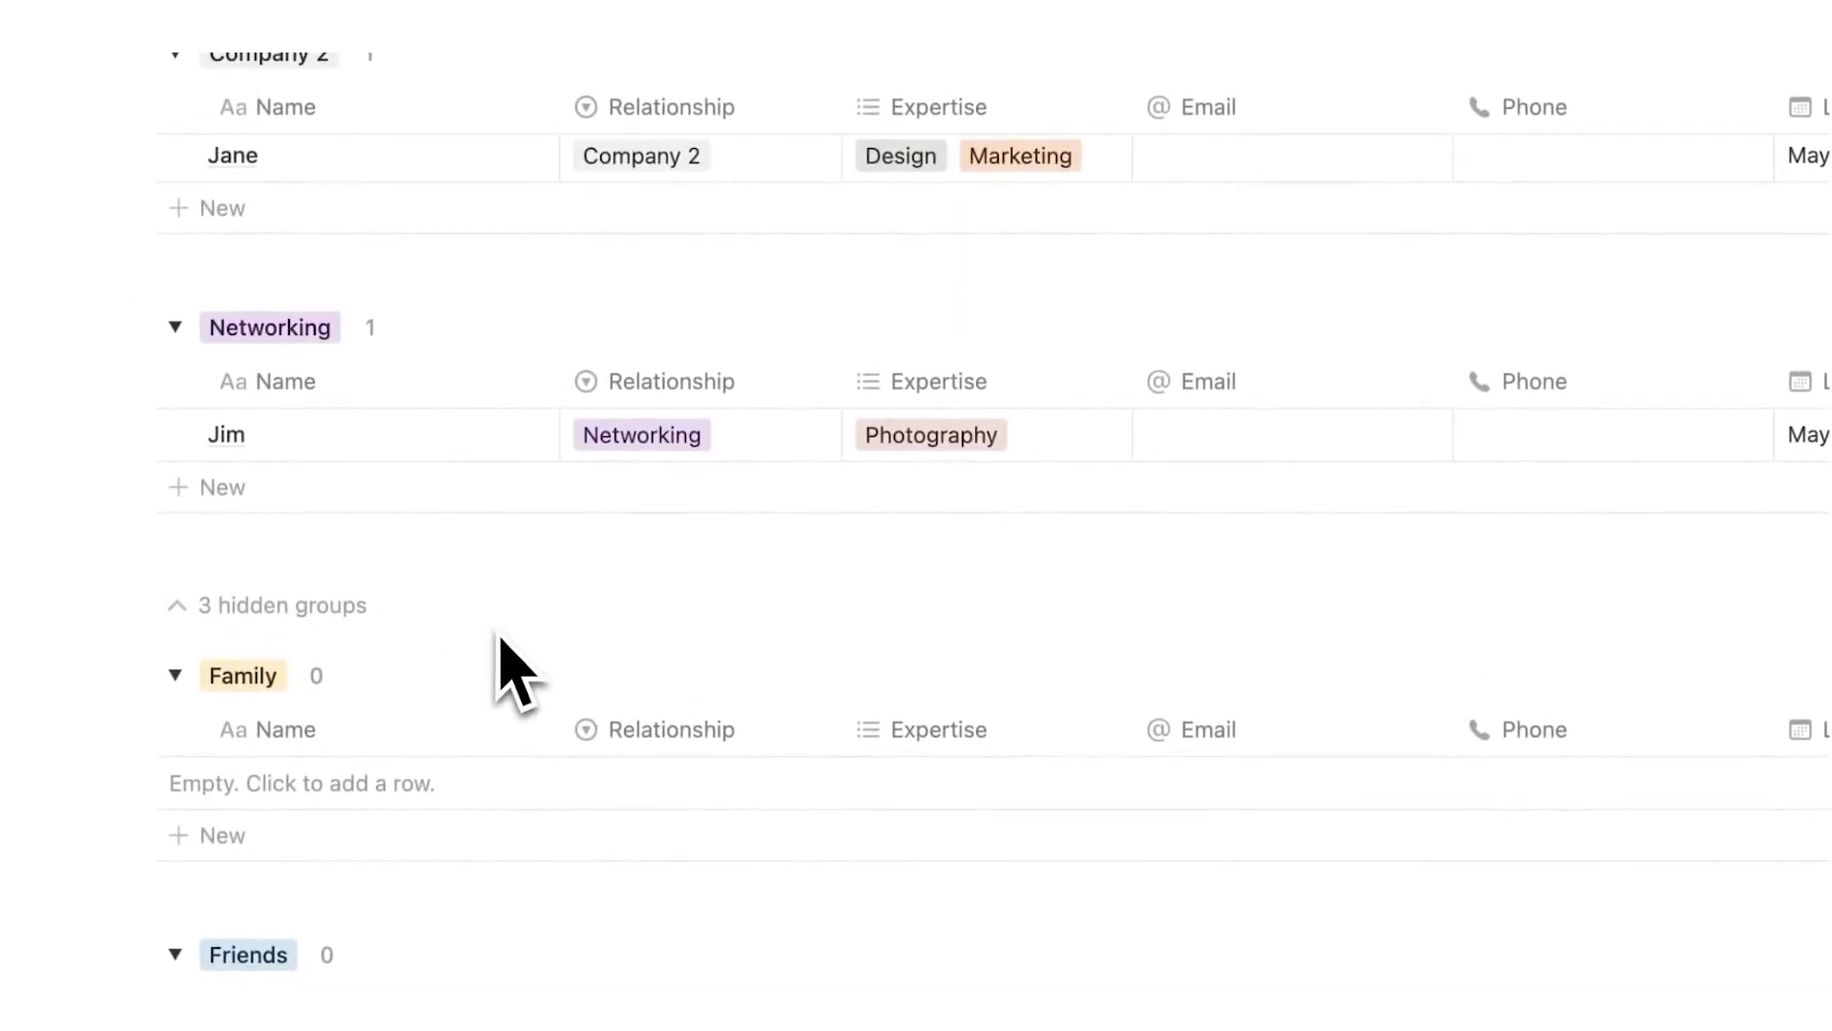
scroll(348, 512, "down", 1)
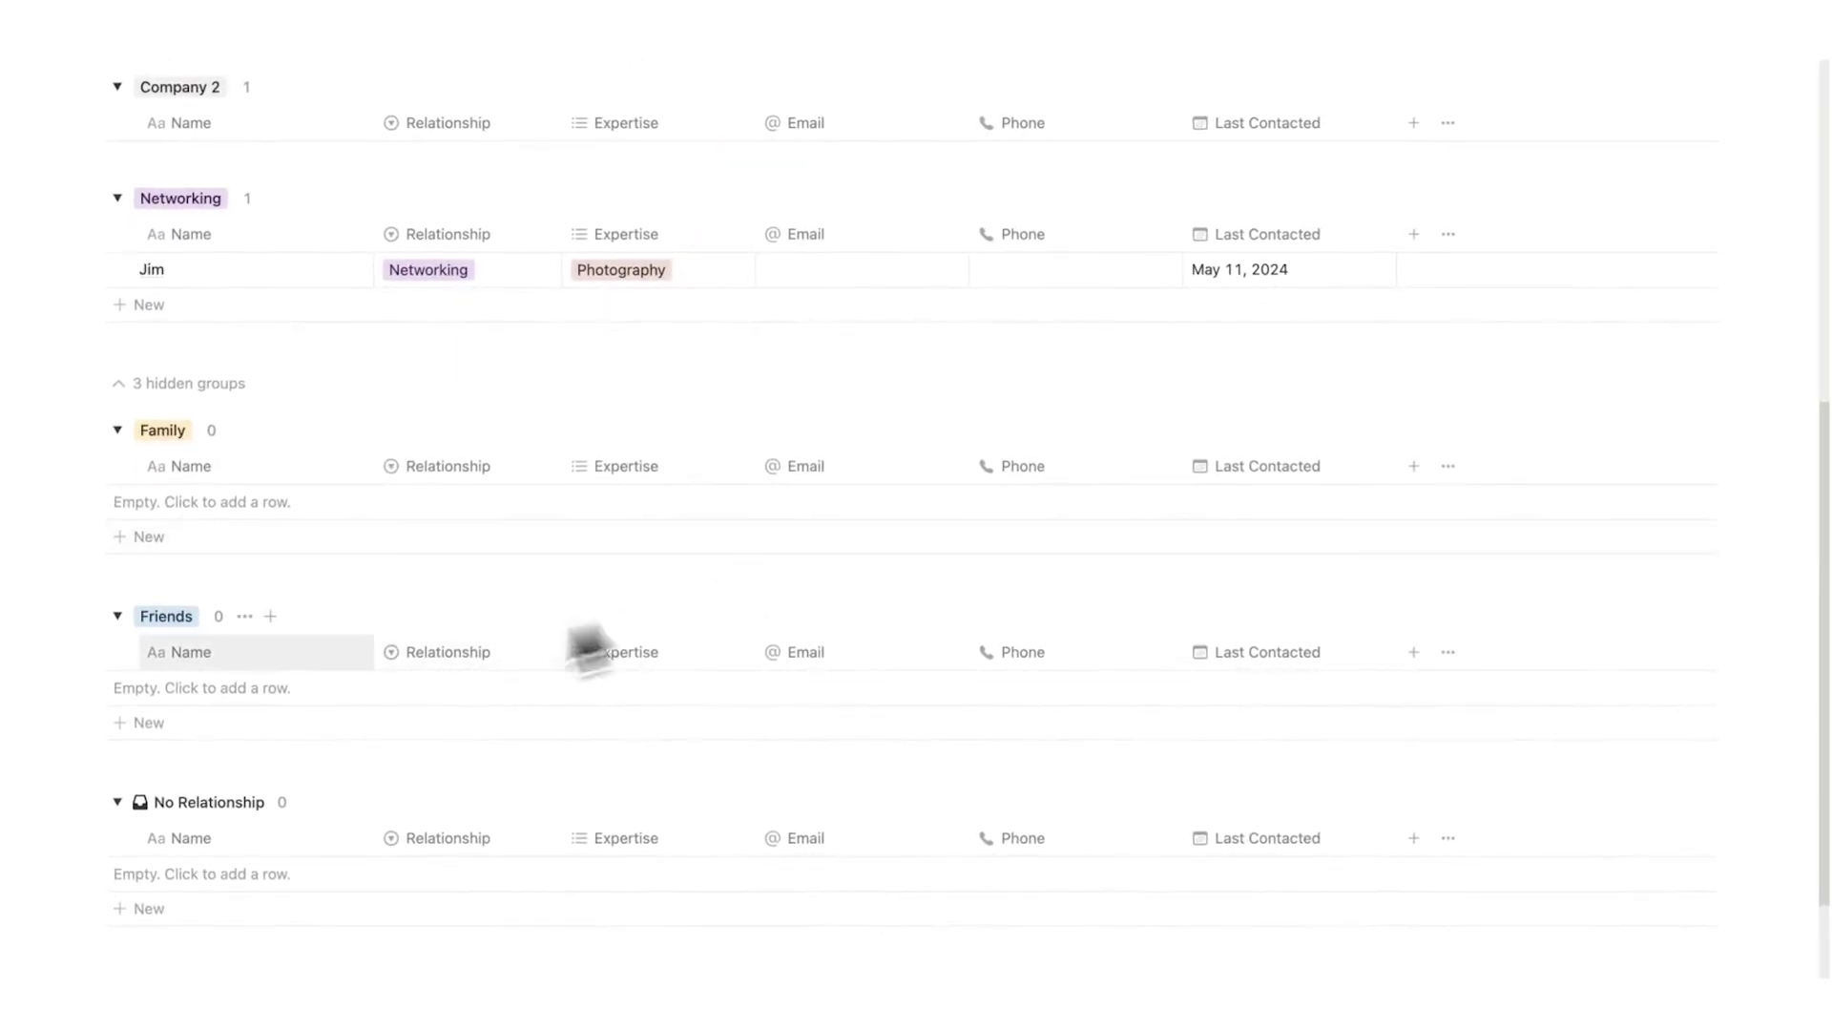
scroll(525, 695, "down", 2)
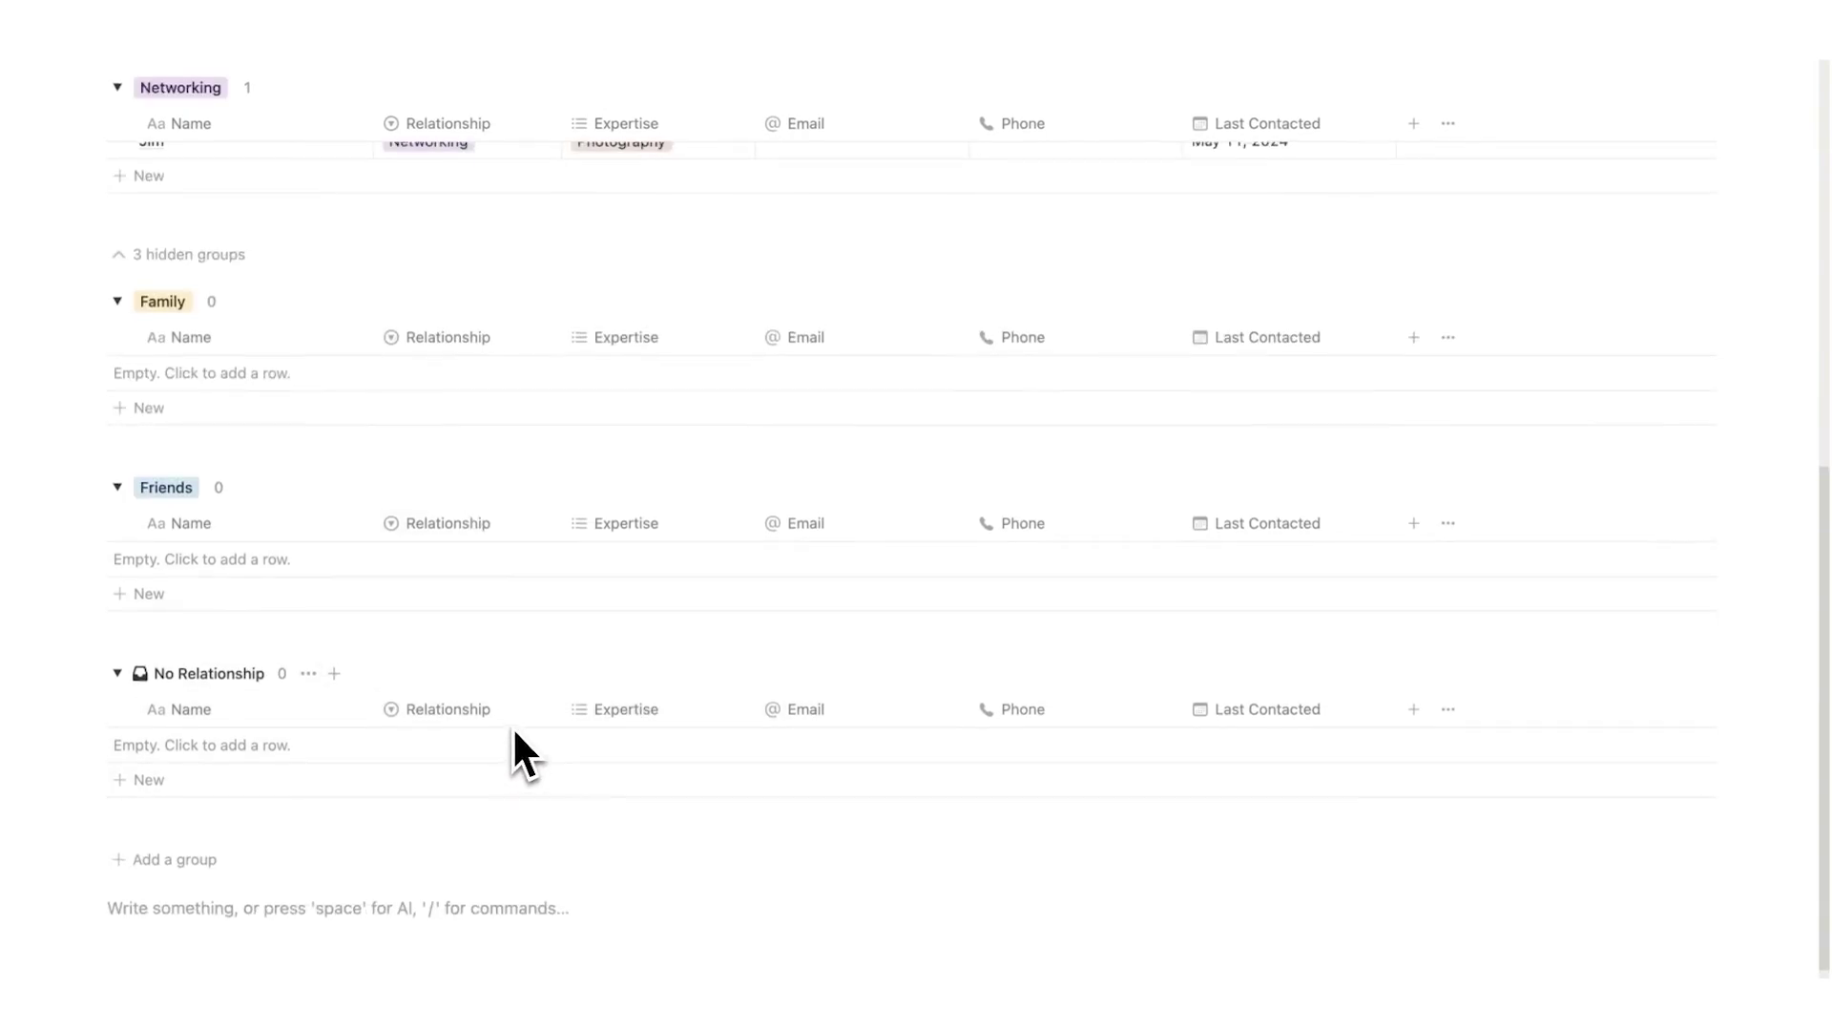
scroll(666, 606, "up", 10)
scroll(647, 556, "down", 8)
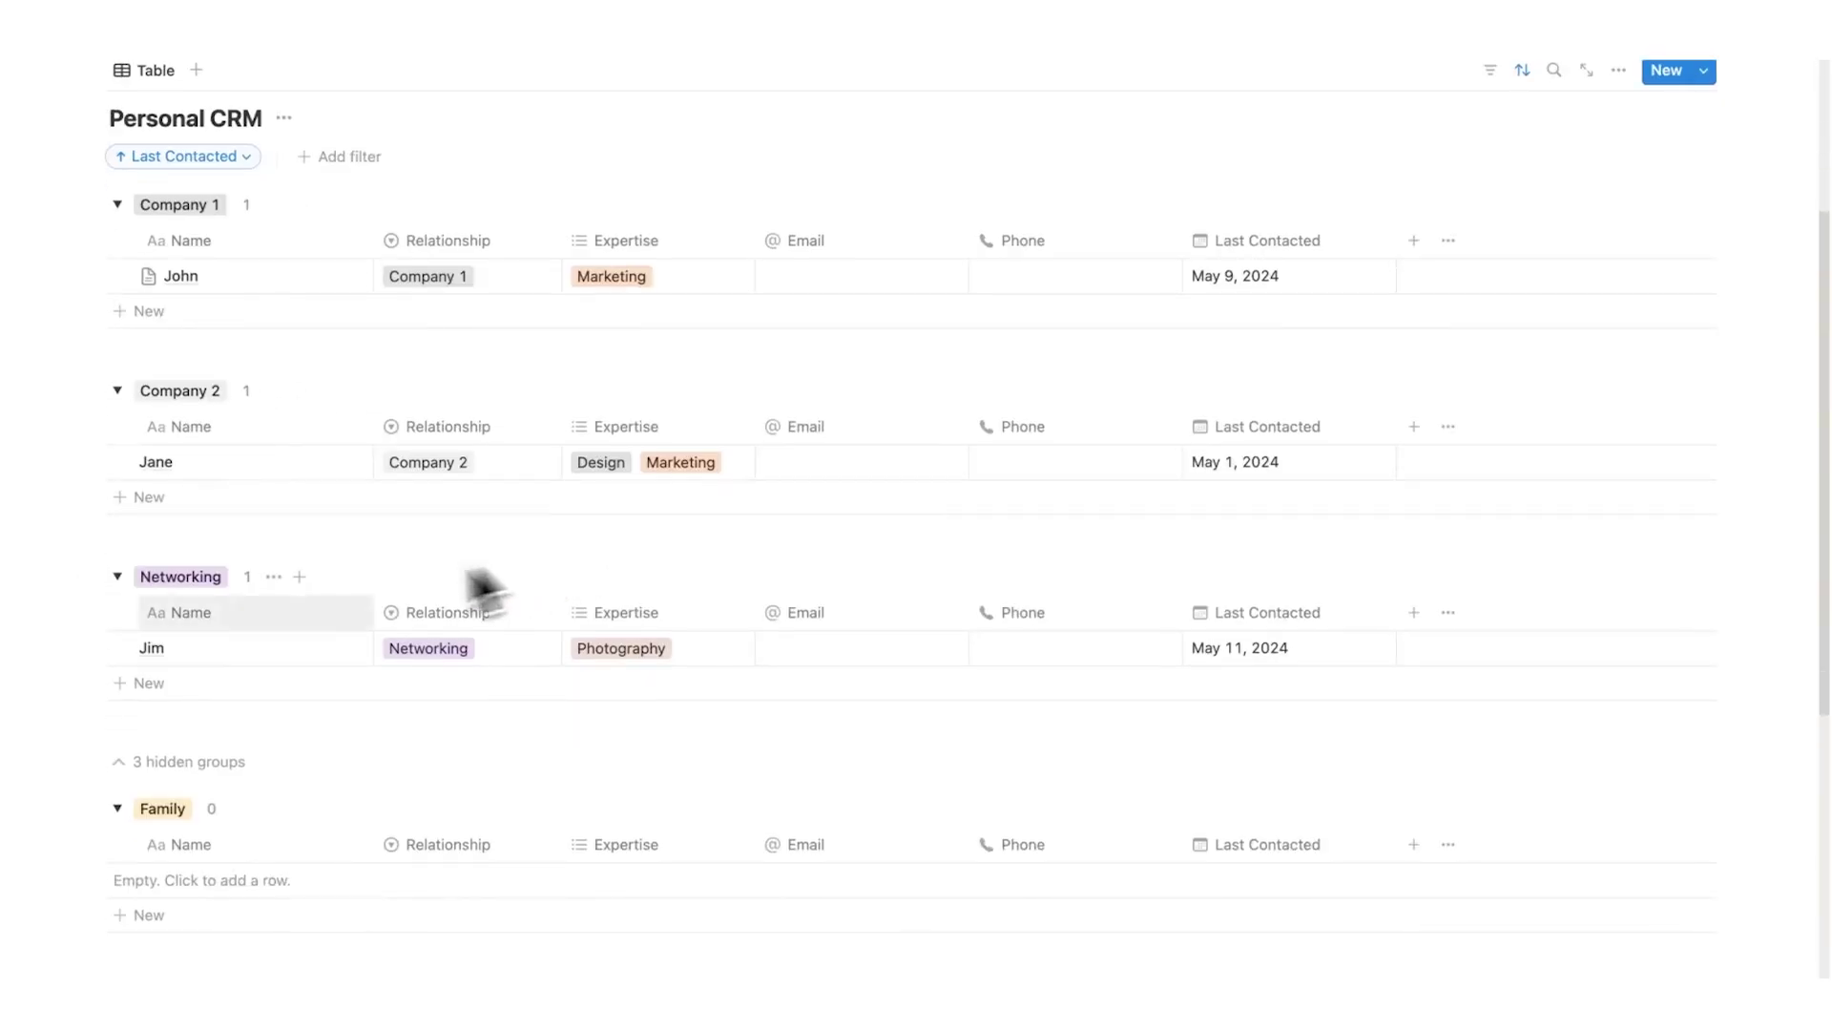
scroll(254, 725, "up", 8)
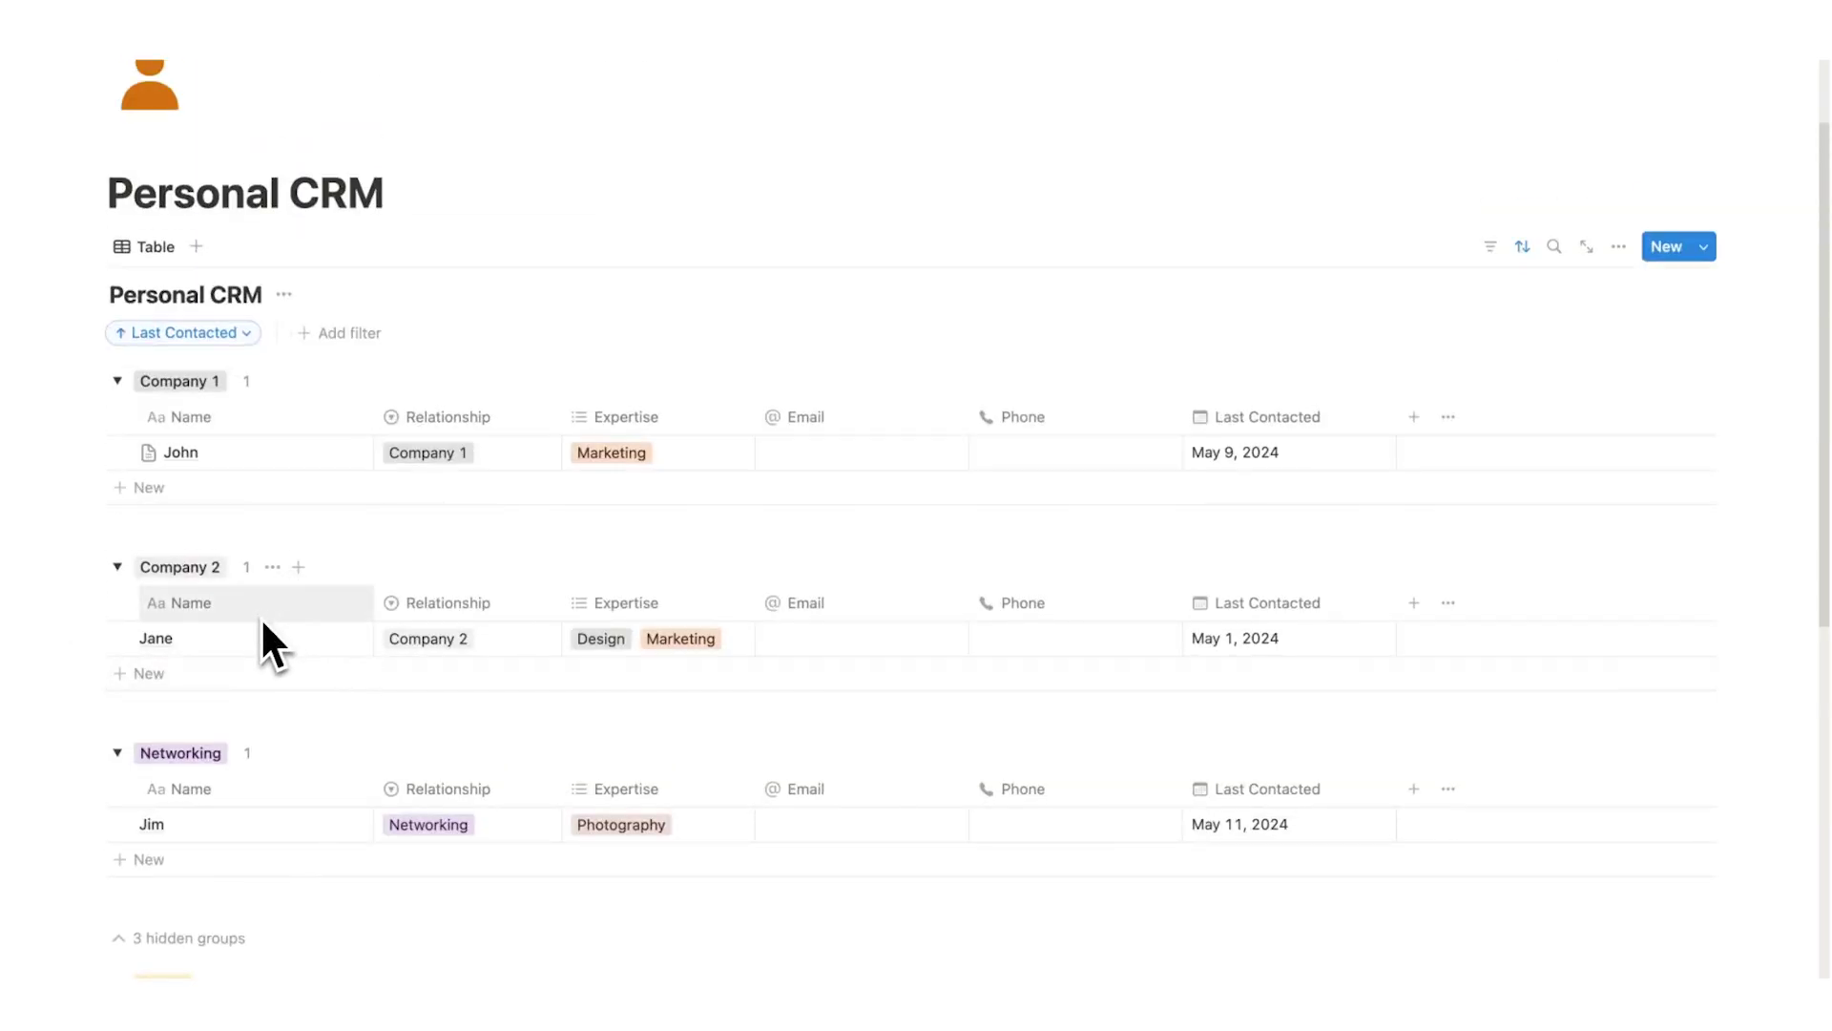
scroll(260, 616, "down", 6)
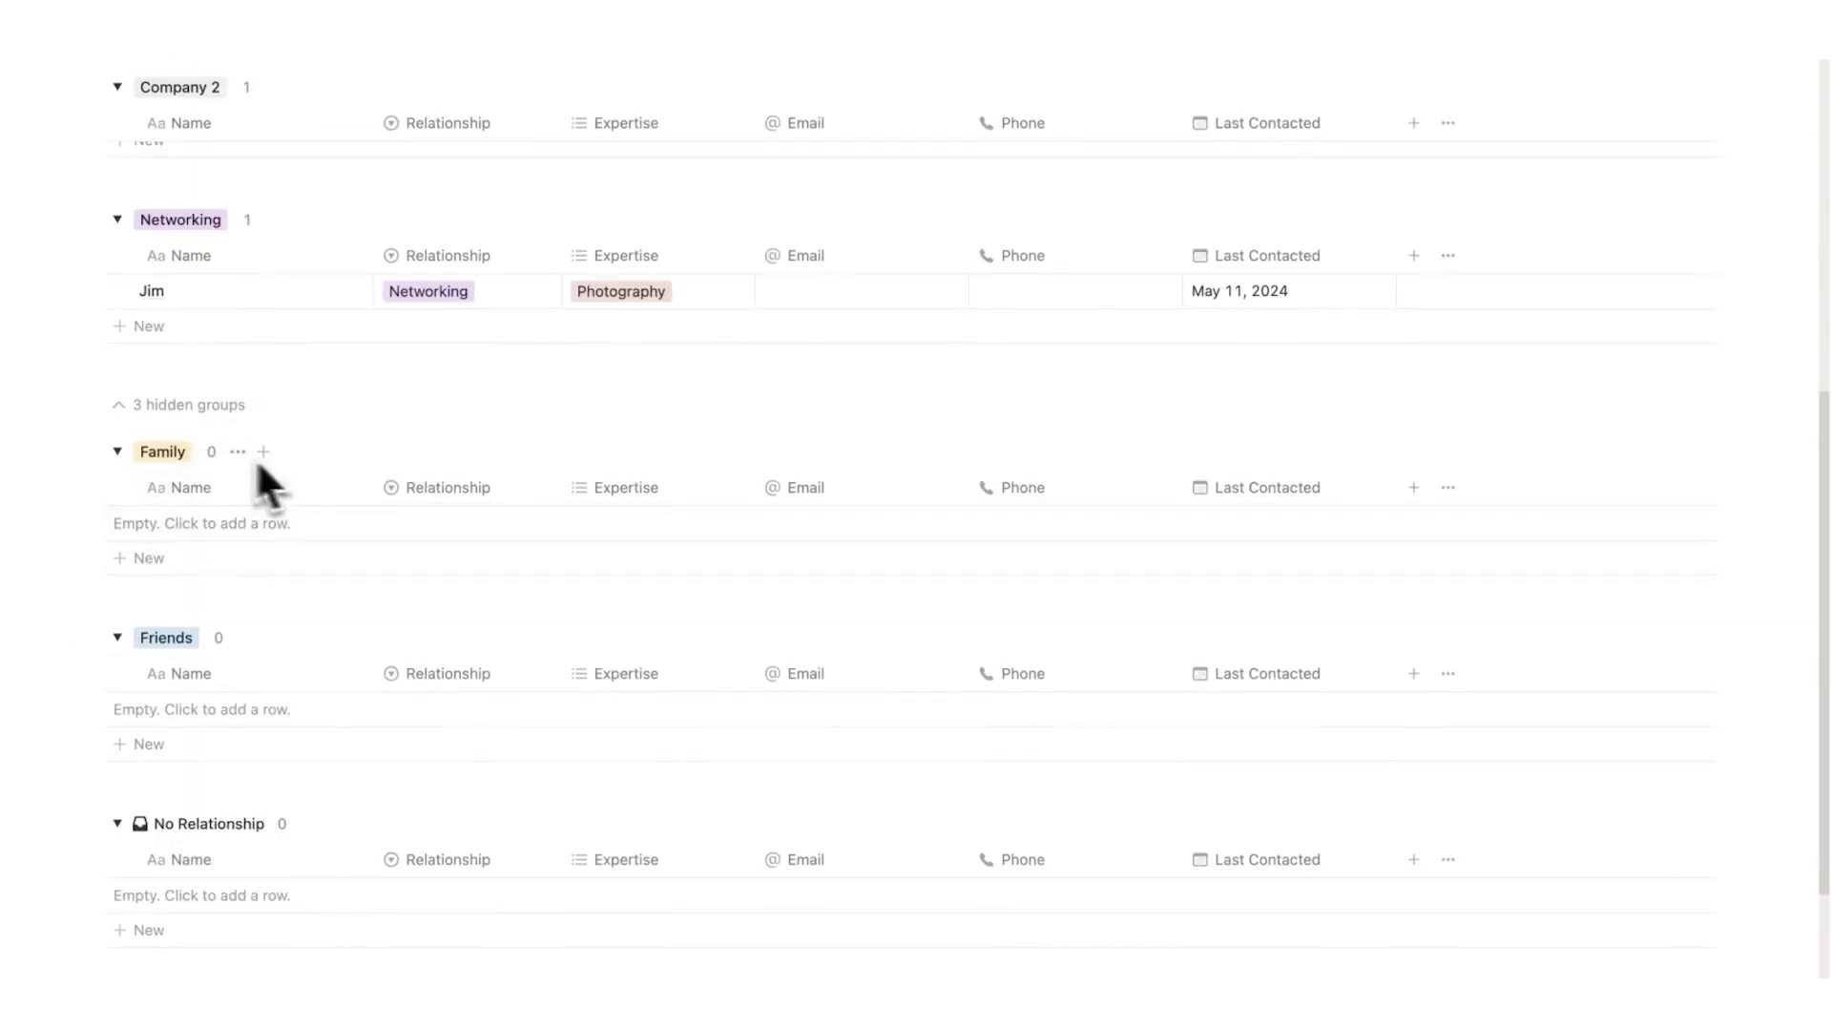
scroll(262, 696, "up", 3)
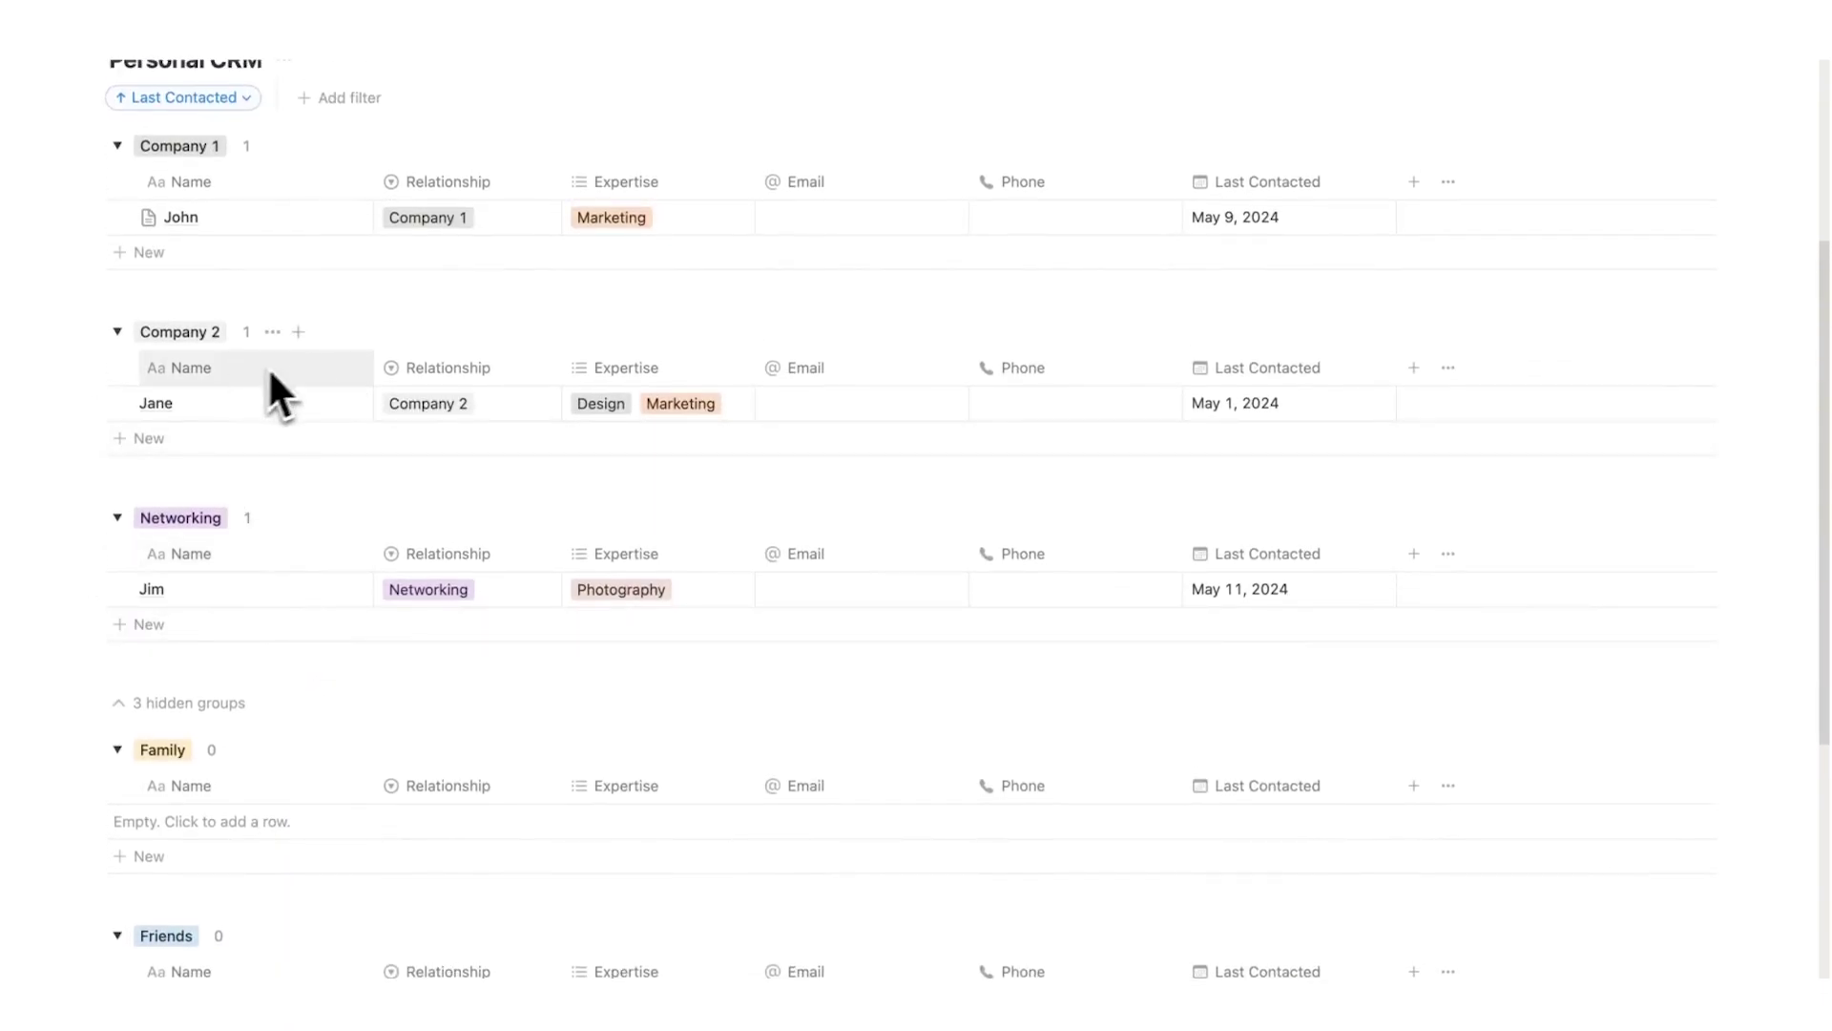
scroll(307, 363, "up", 2)
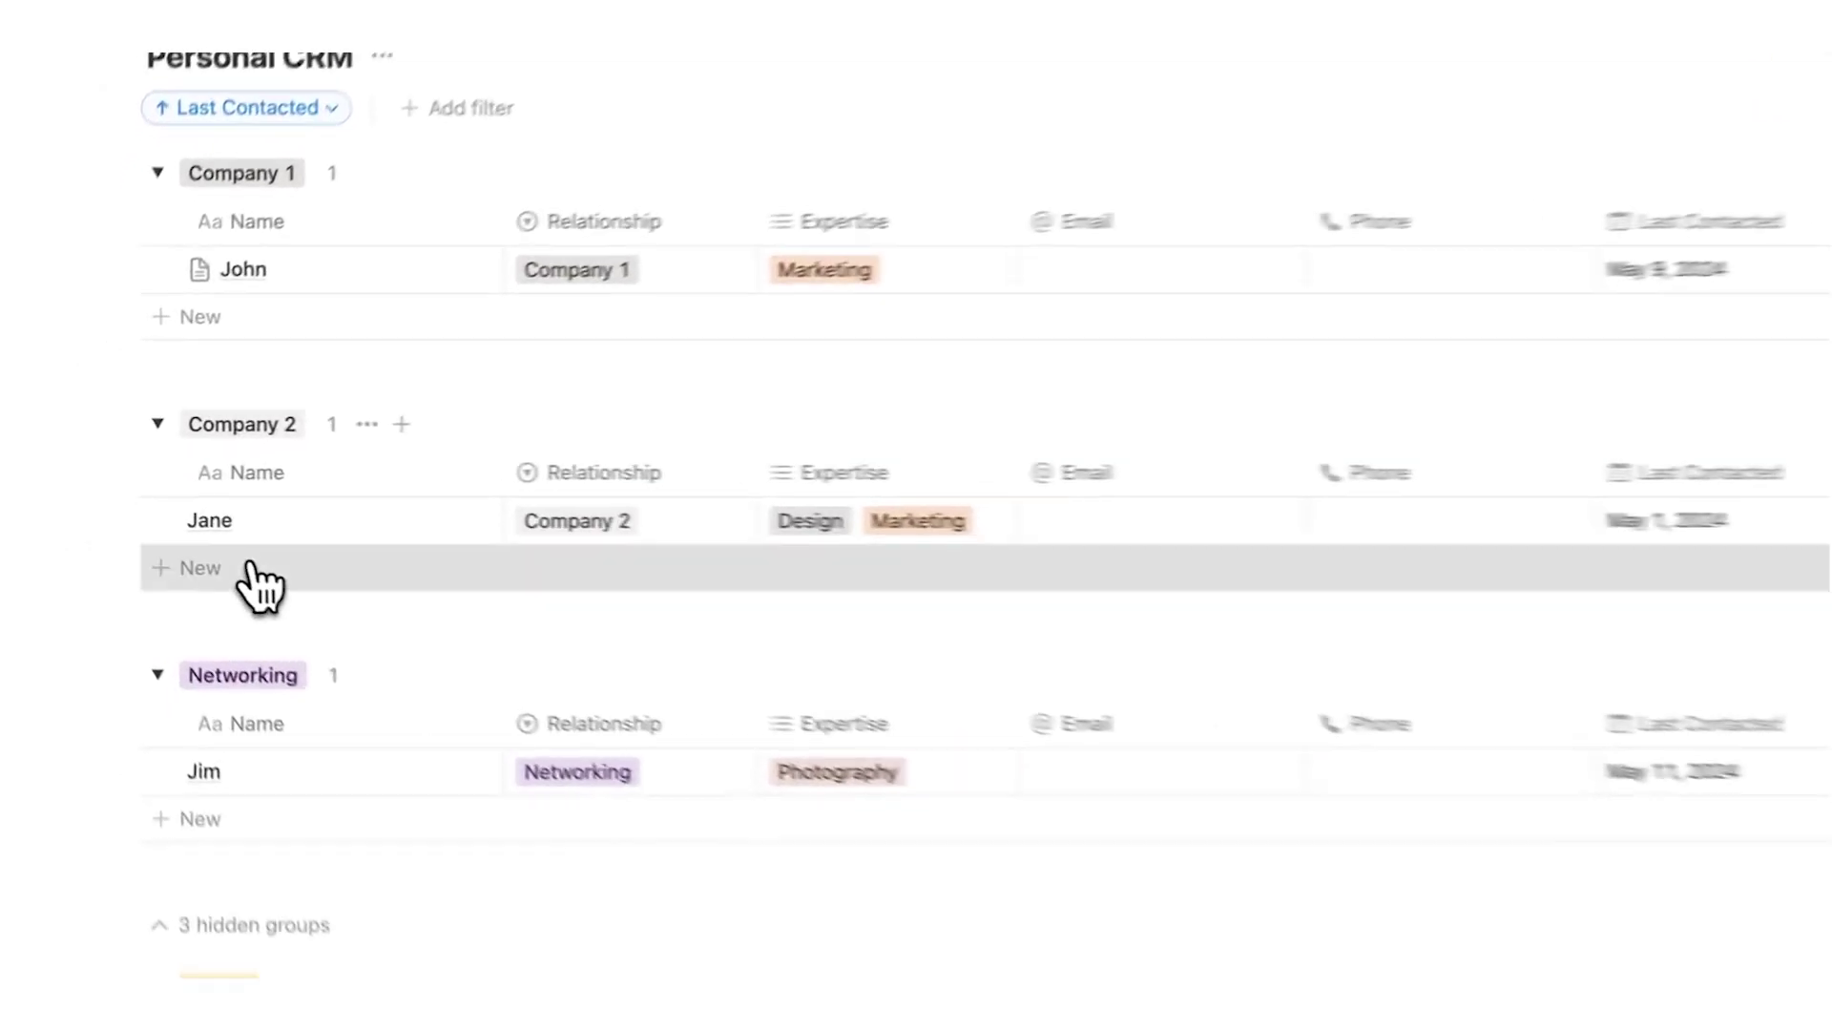
Add a new contact under Company 2 with Marketing expertise.
left_click(250, 567)
type("Jan")
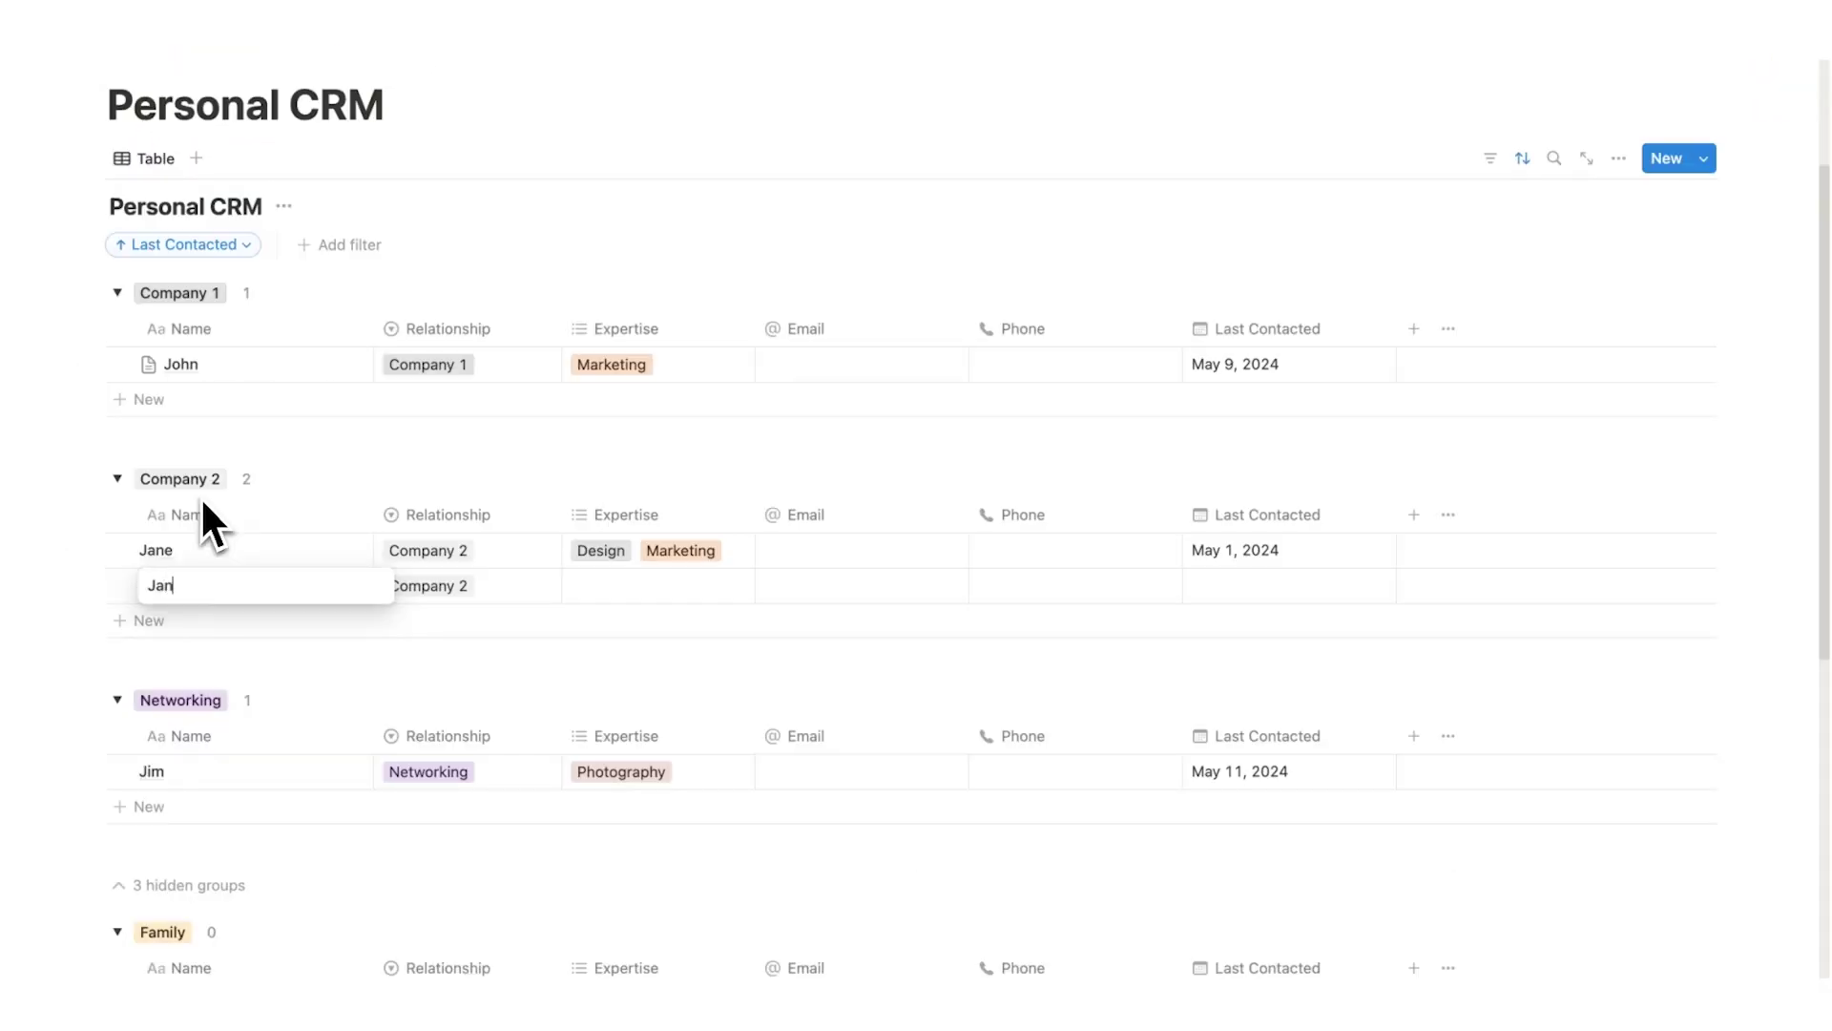
left_click(659, 584)
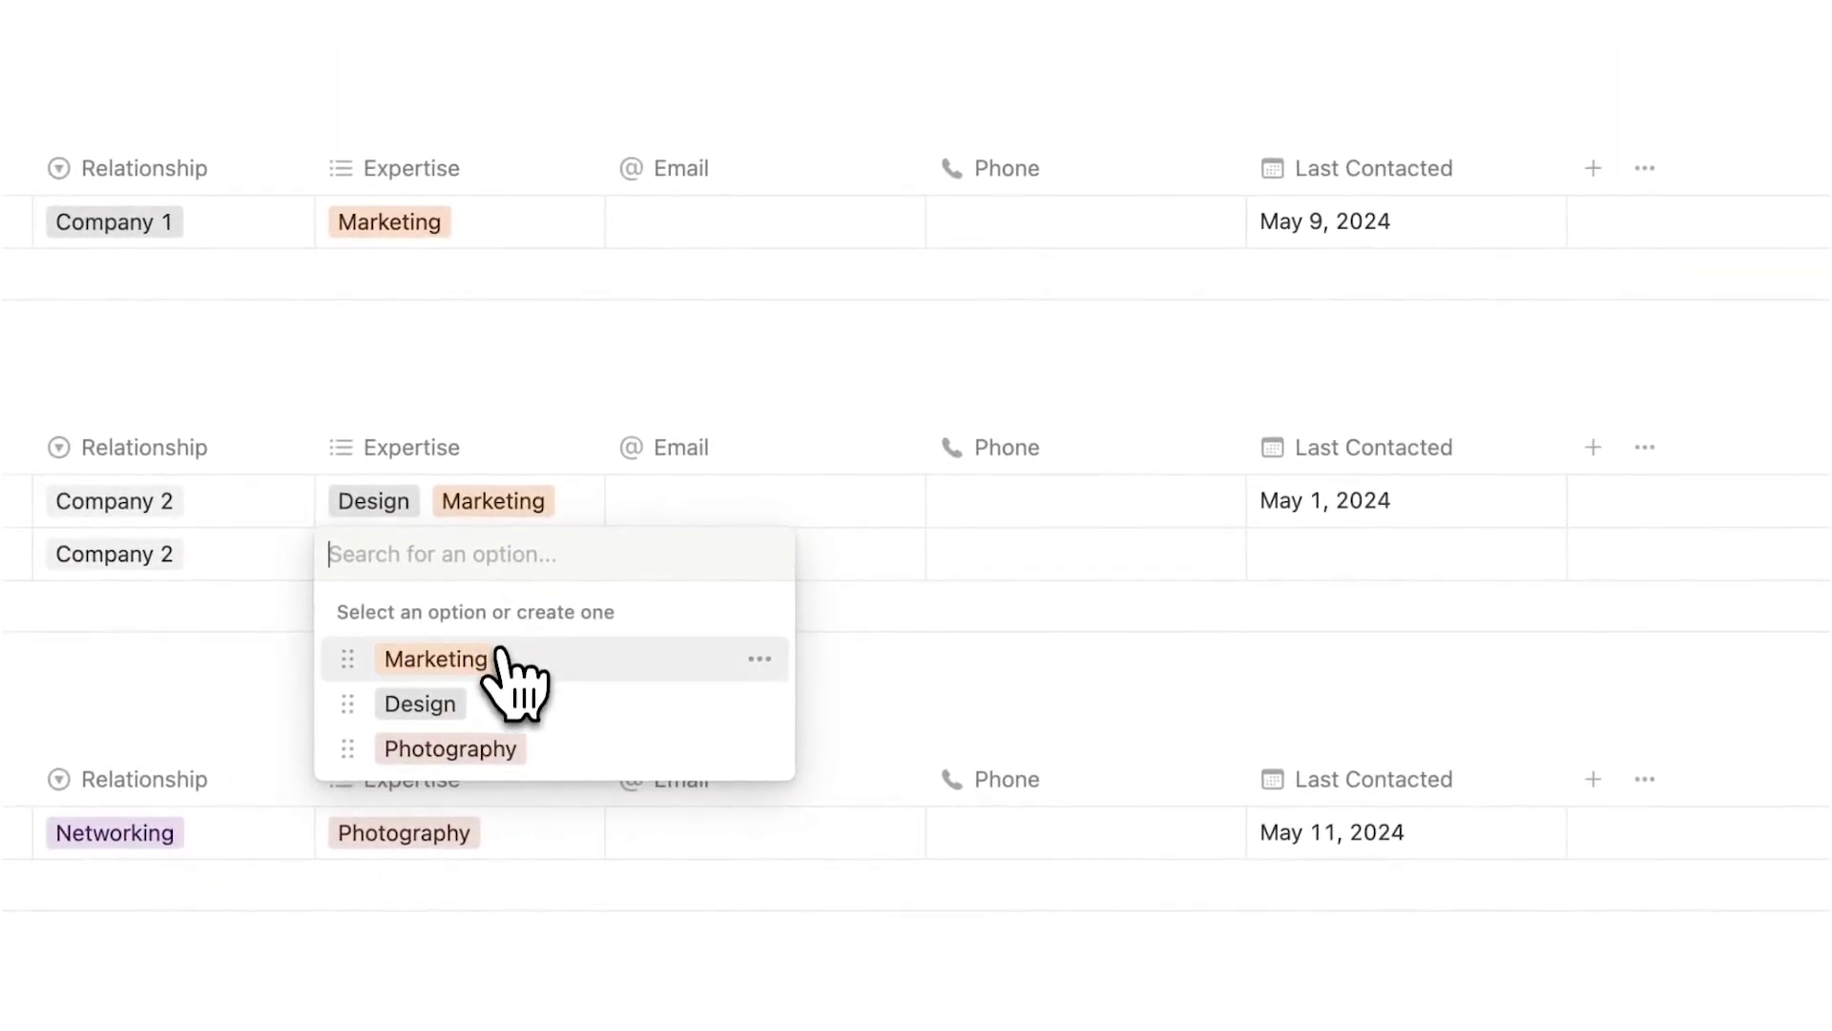
left_click(498, 653)
key("Escape")
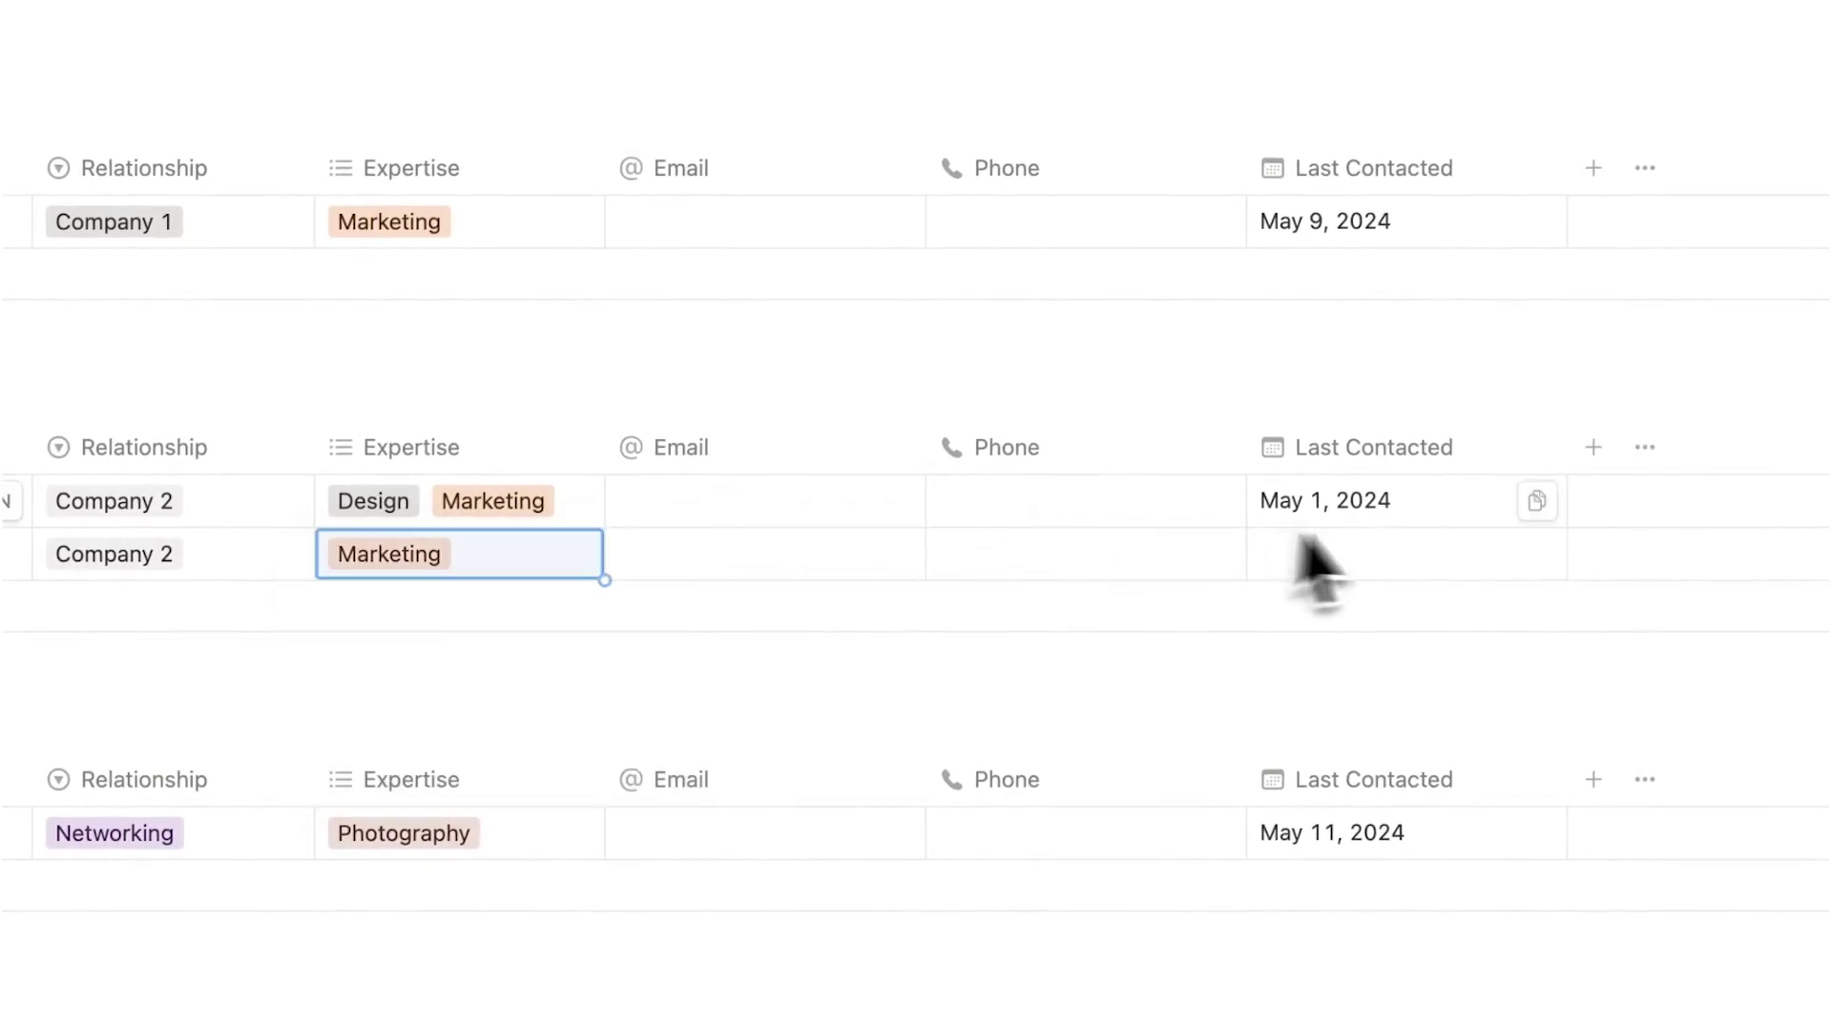
Set the new contact's Last Contacted date to February 1, 2024.
left_click(1403, 567)
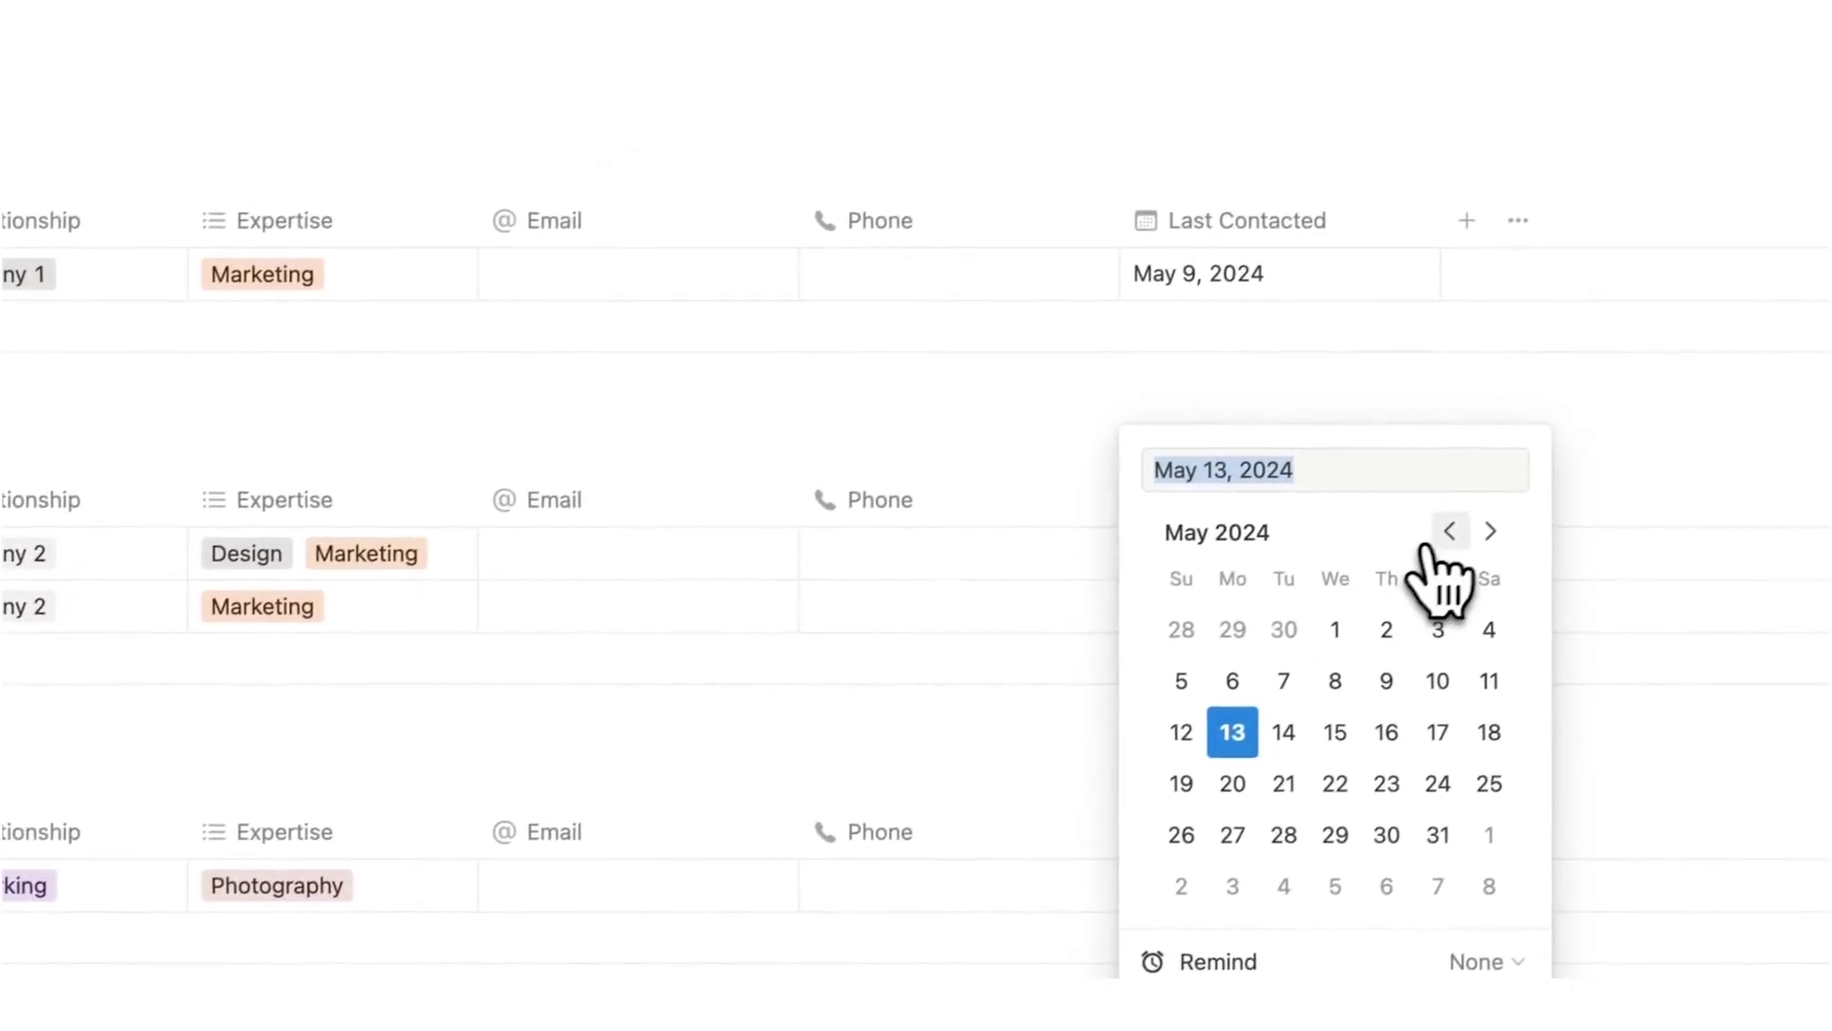
left_click(1447, 531)
left_click(1448, 530)
left_click(1448, 531)
left_click(1375, 636)
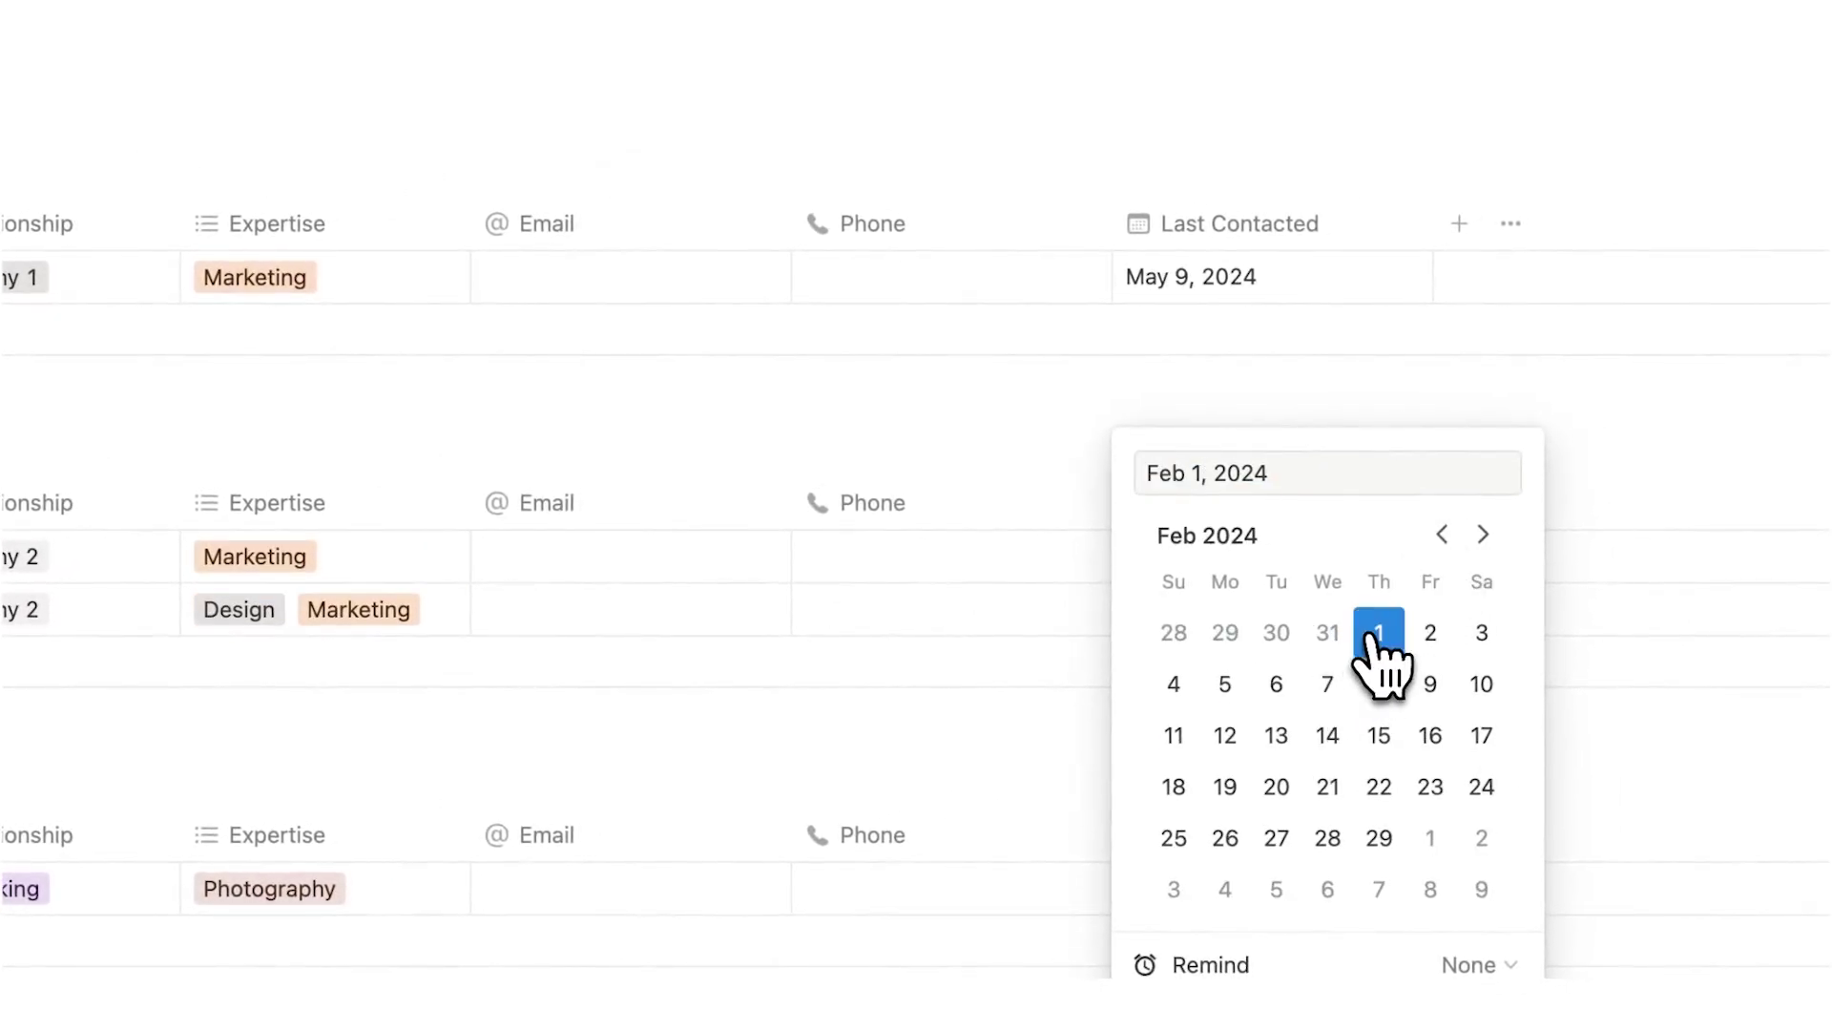
key("Escape")
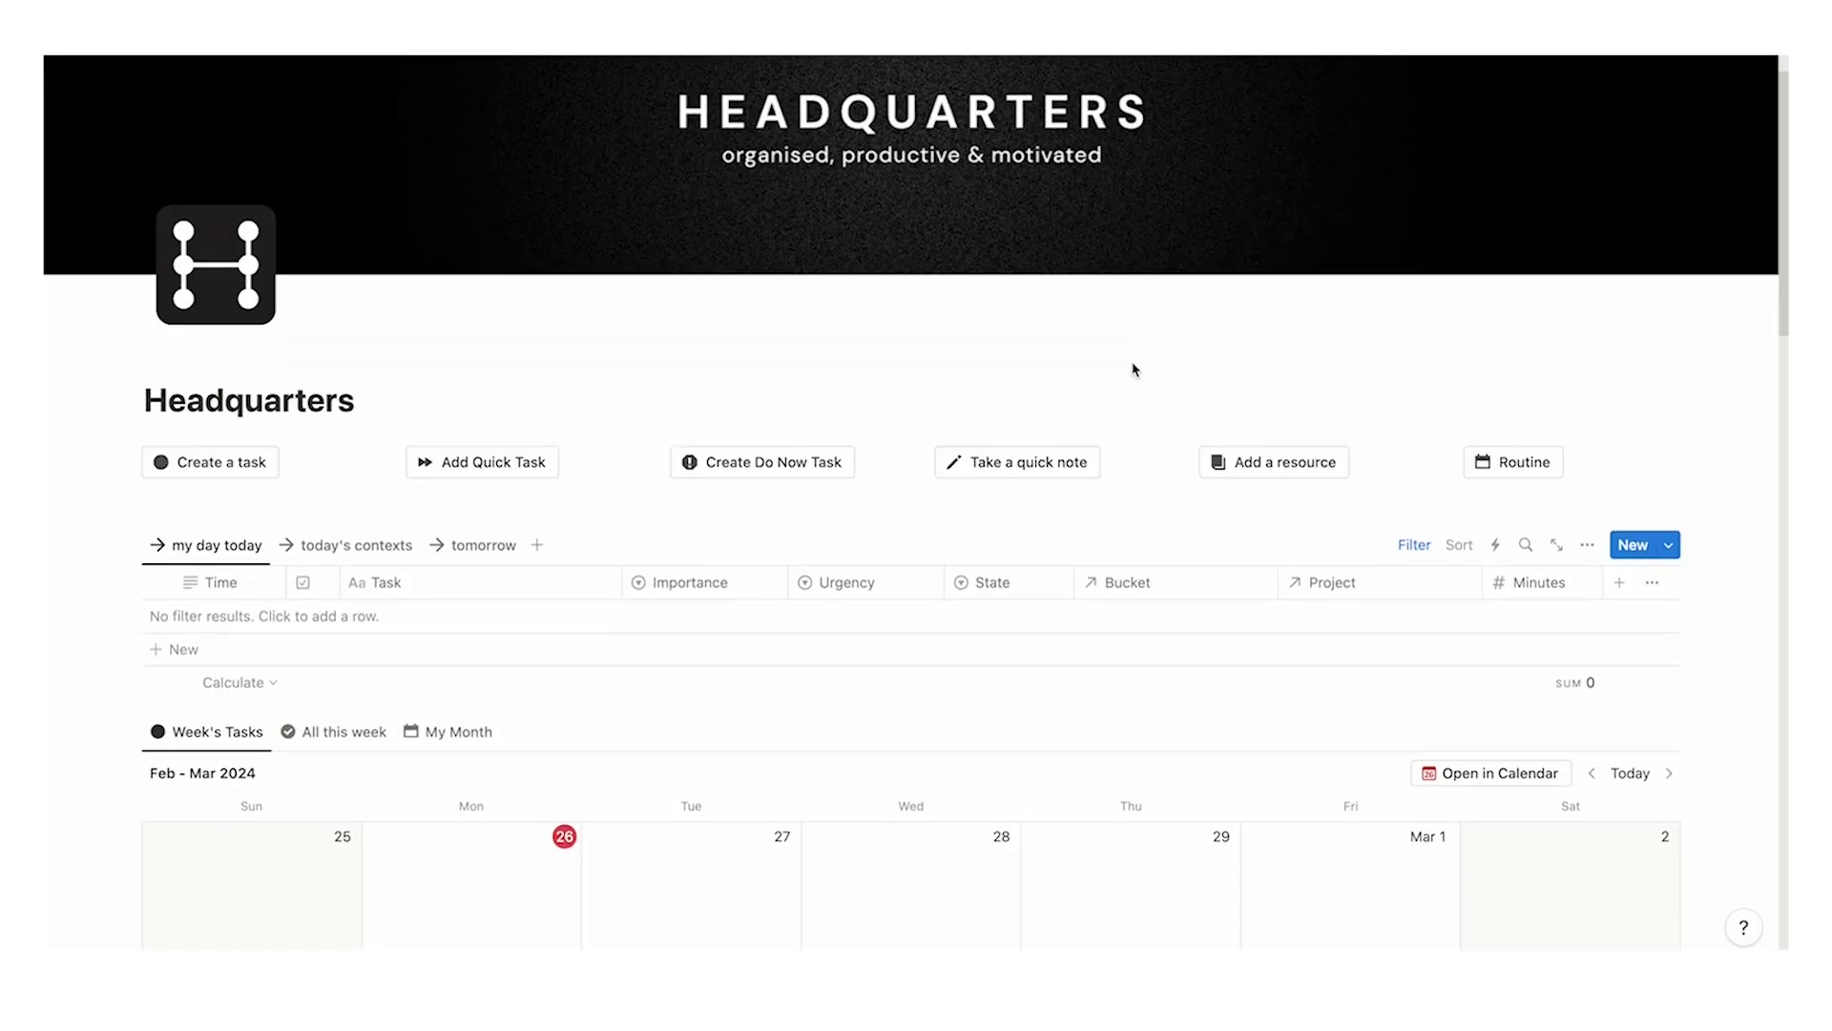
Add a 'Write Cover Letter' task below Finish Writing Report and set its Importance level.
scroll(1135, 366, "down", 10)
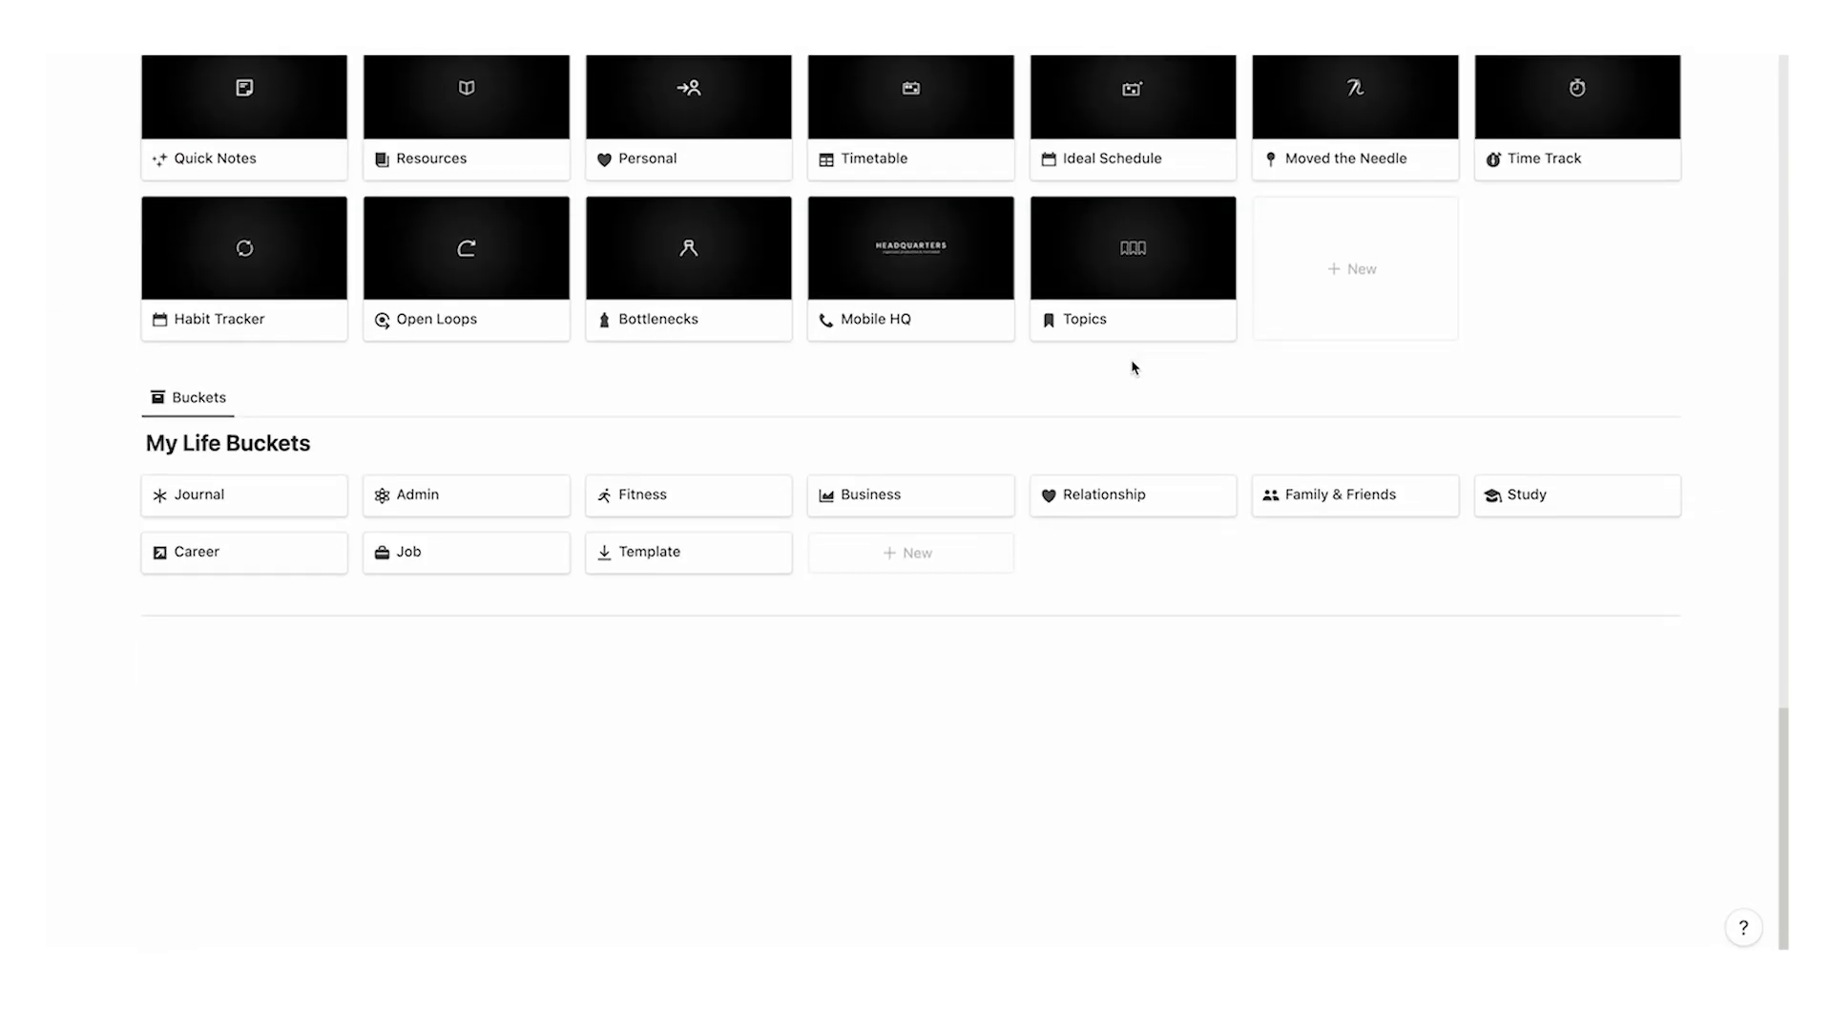
scroll(1135, 367, "up", 9)
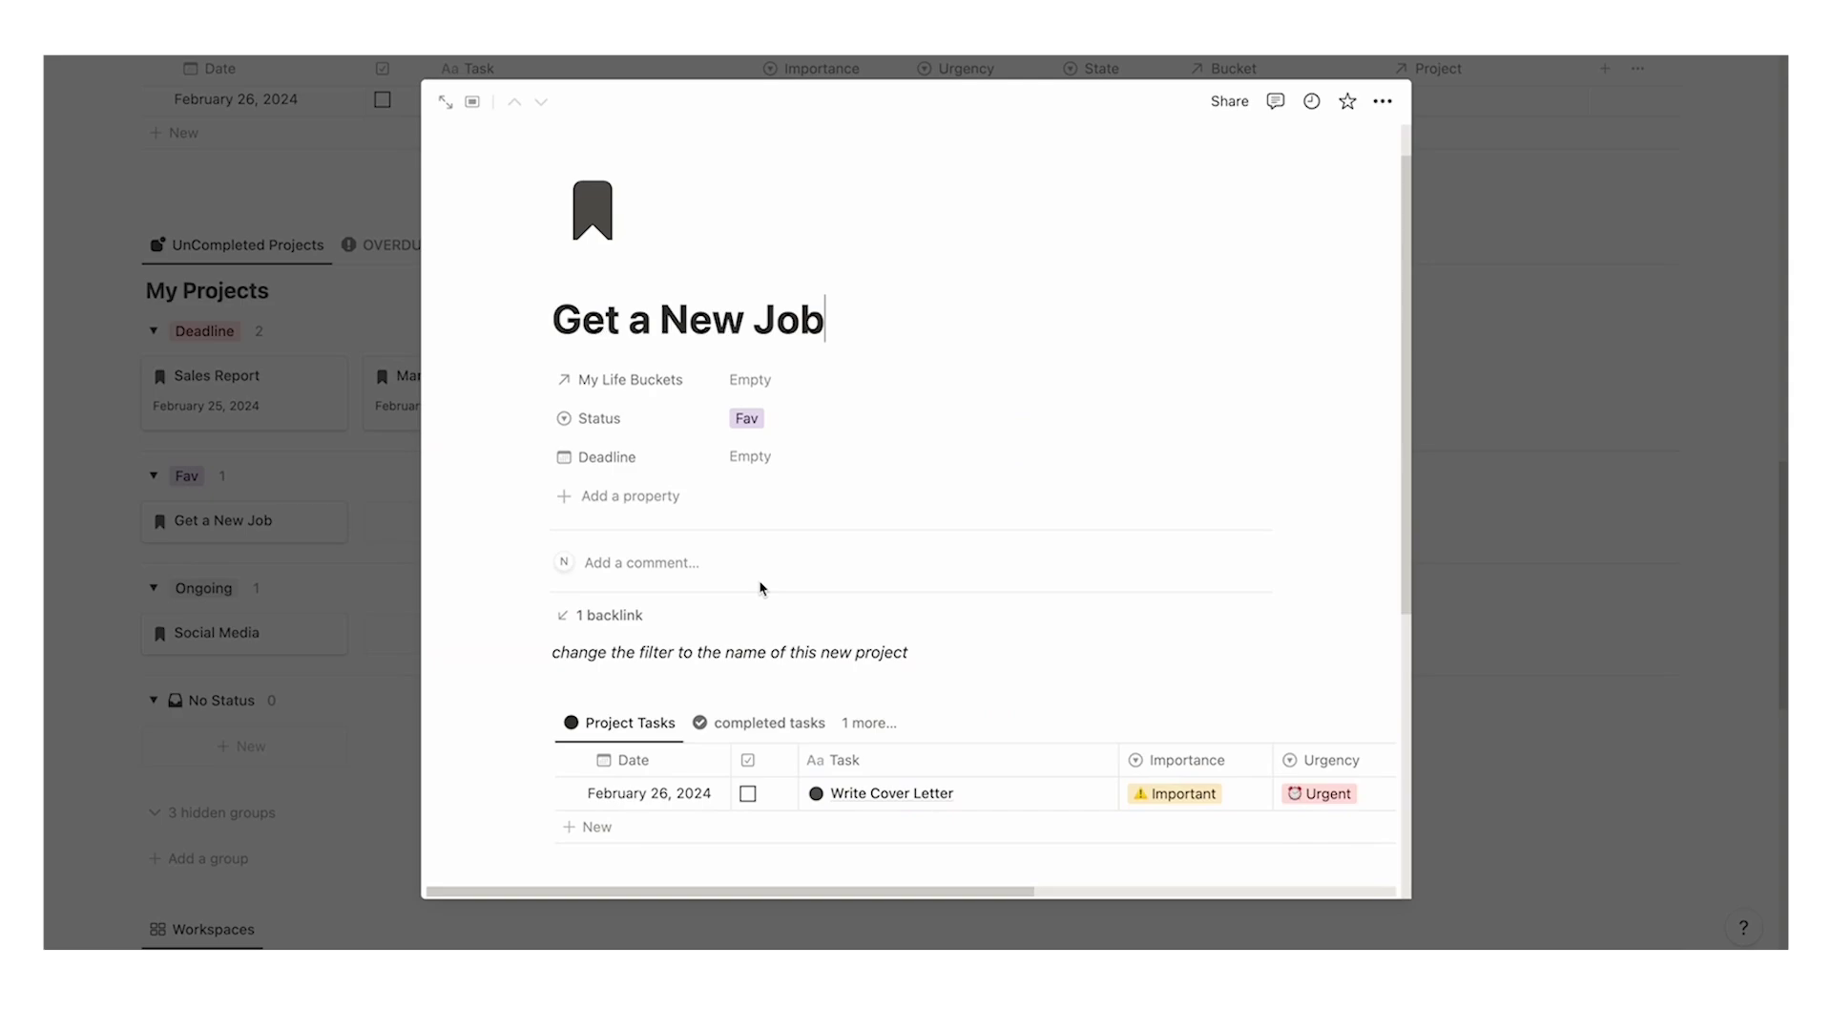
scroll(769, 625, "down", 1)
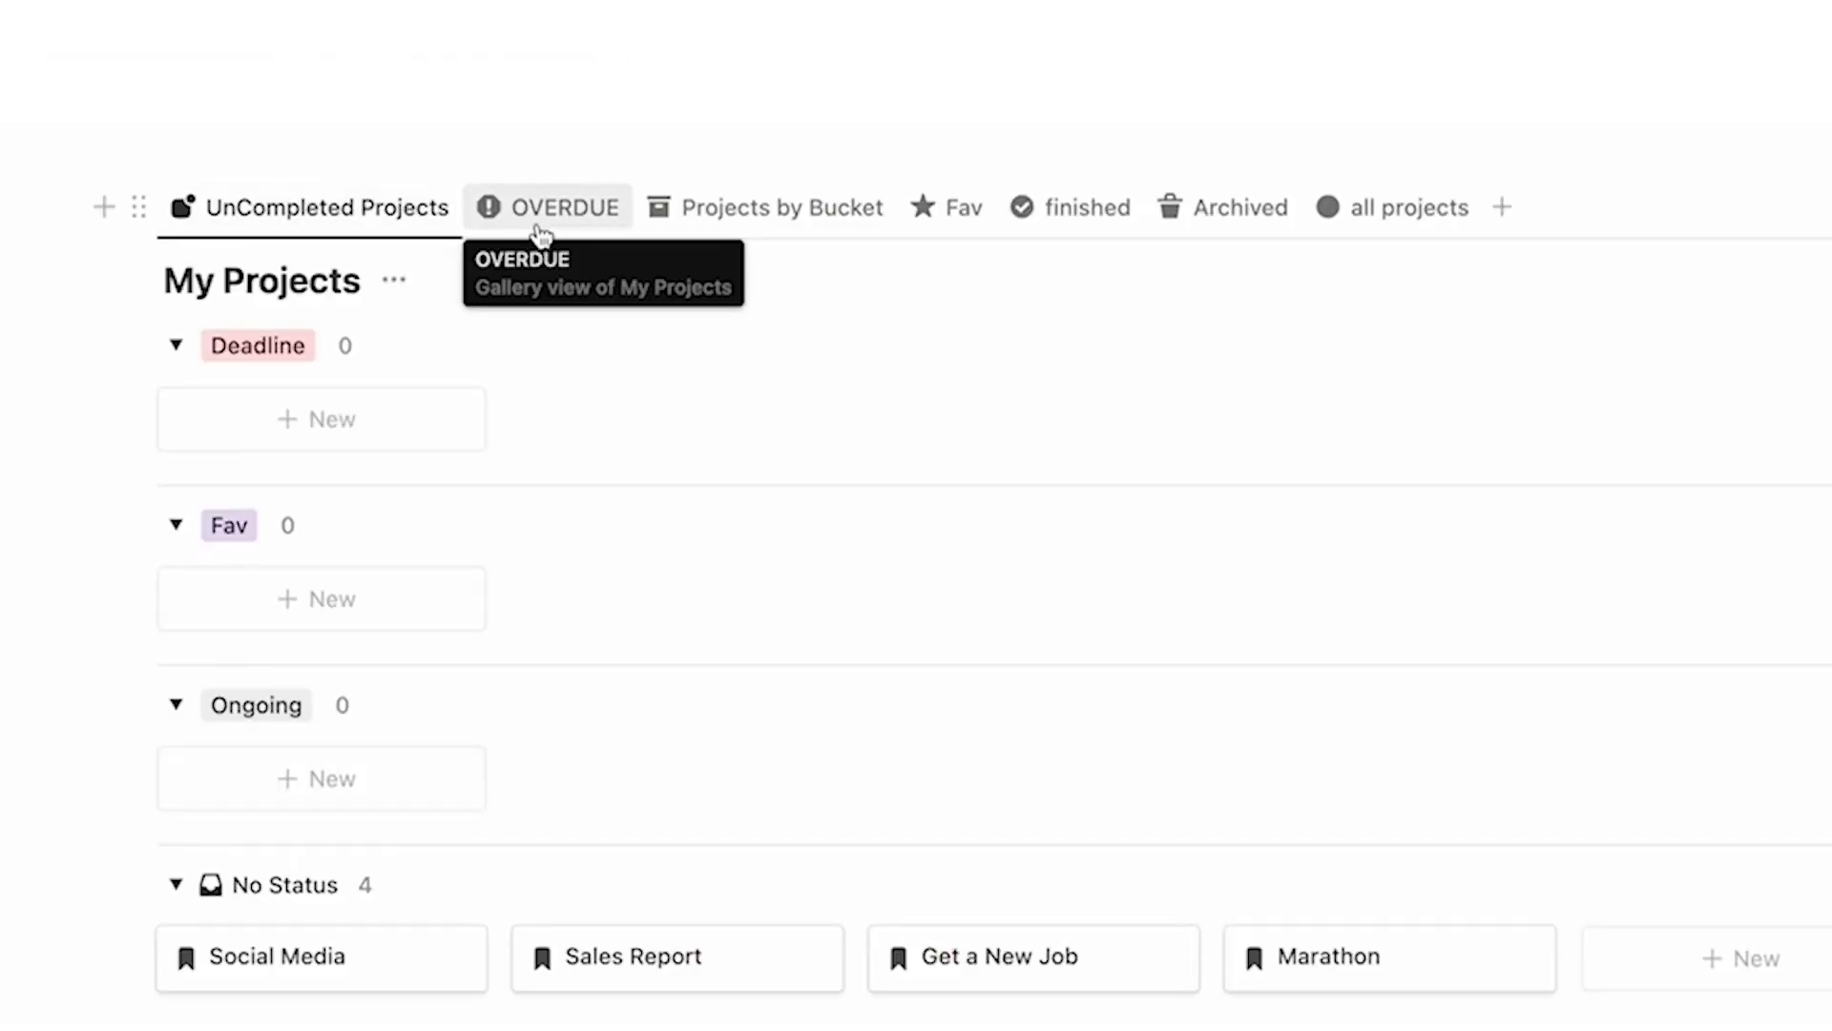
type("Le")
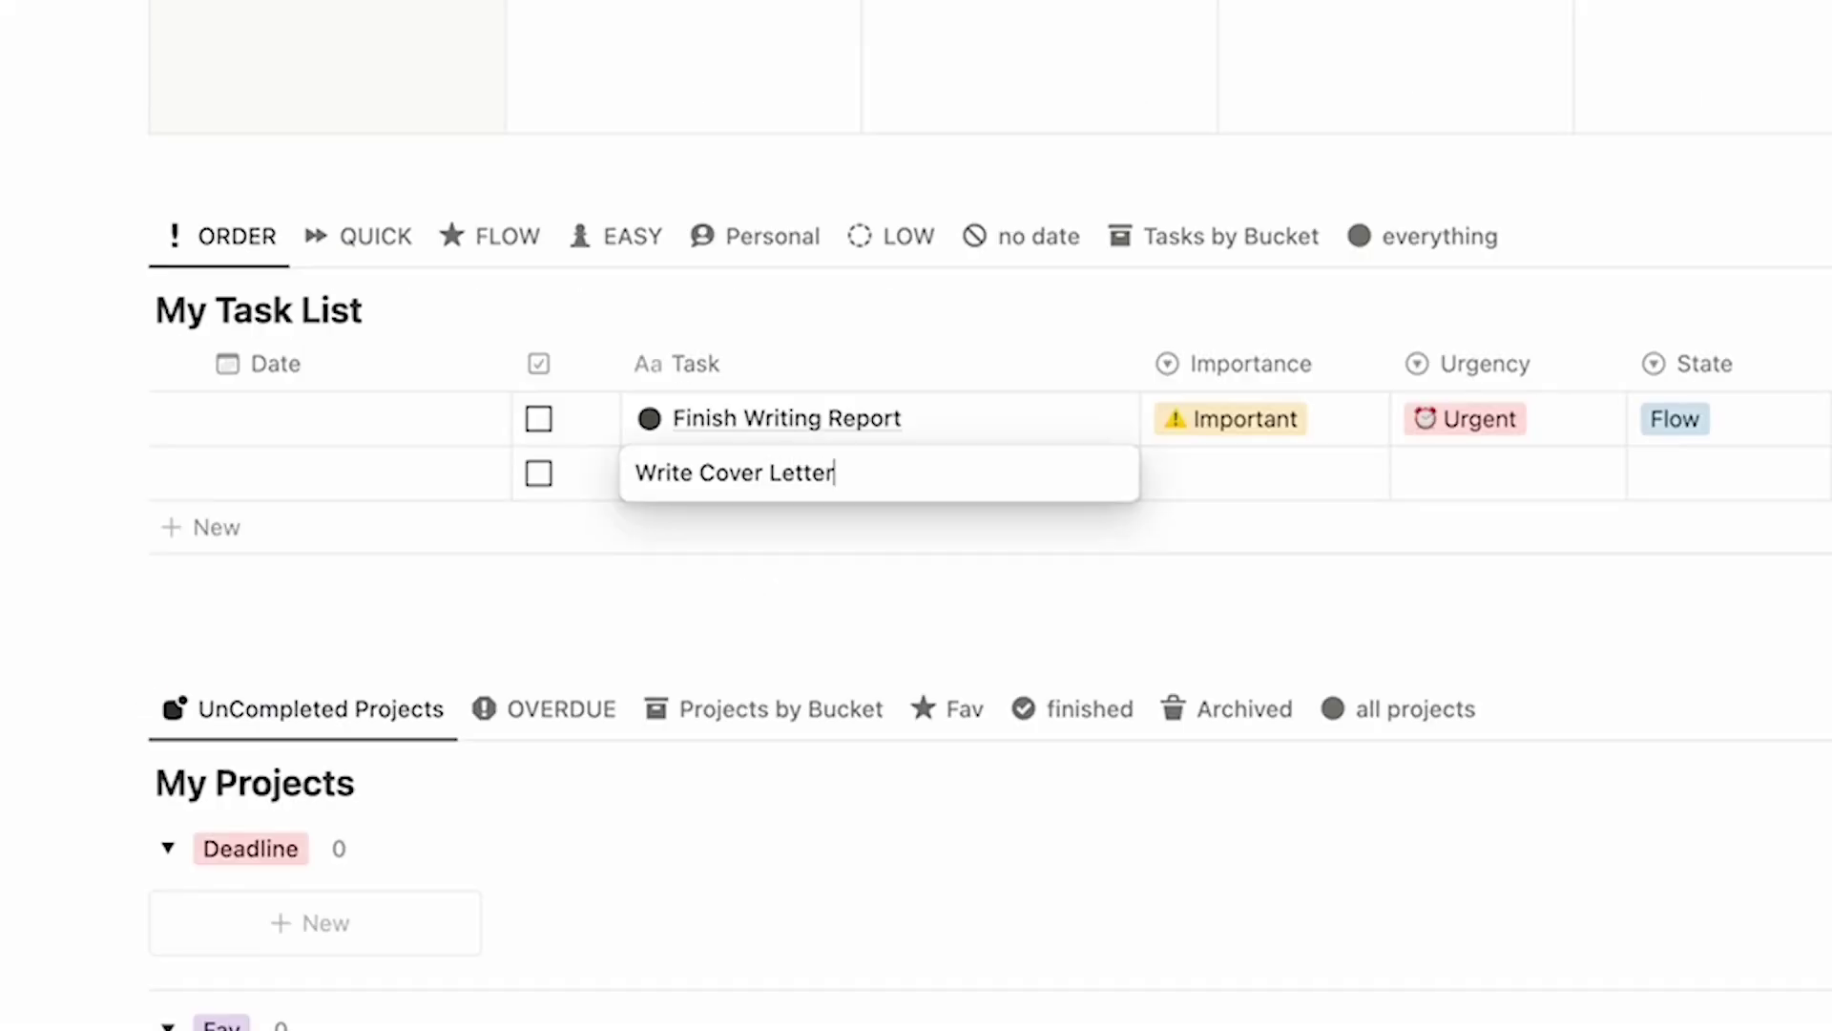
type("tter")
left_click(1222, 470)
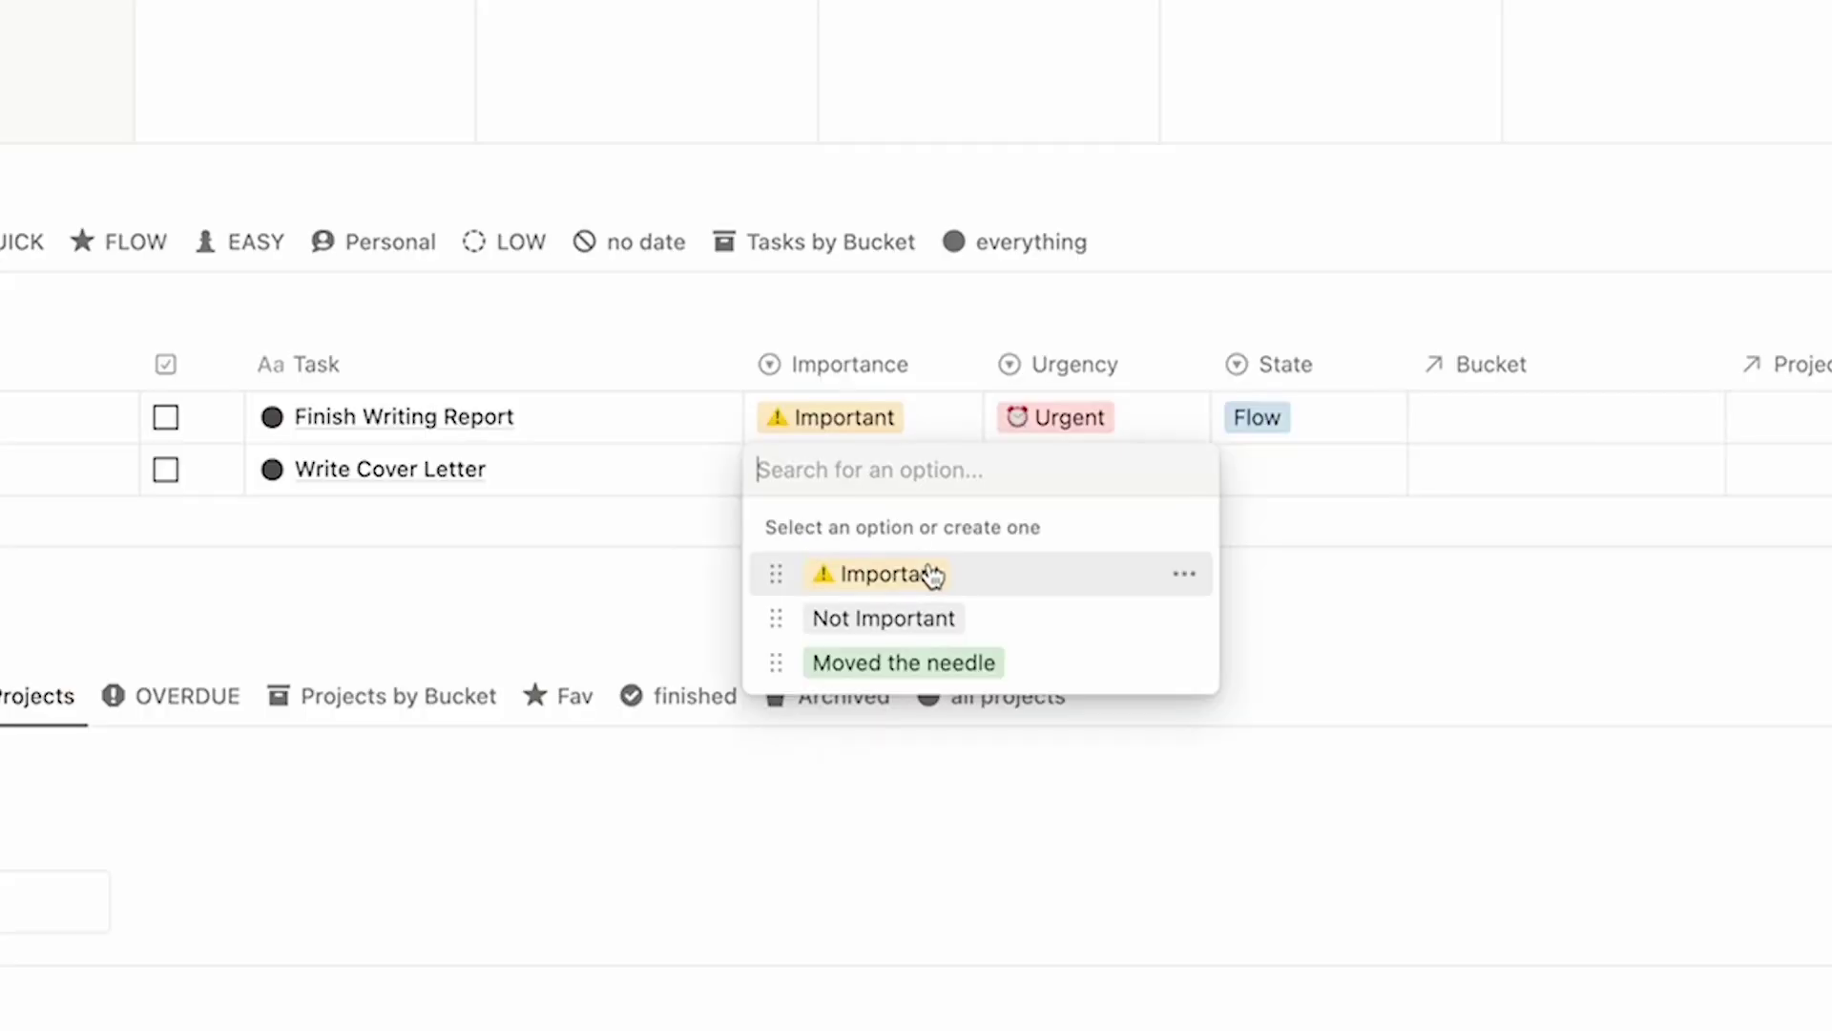